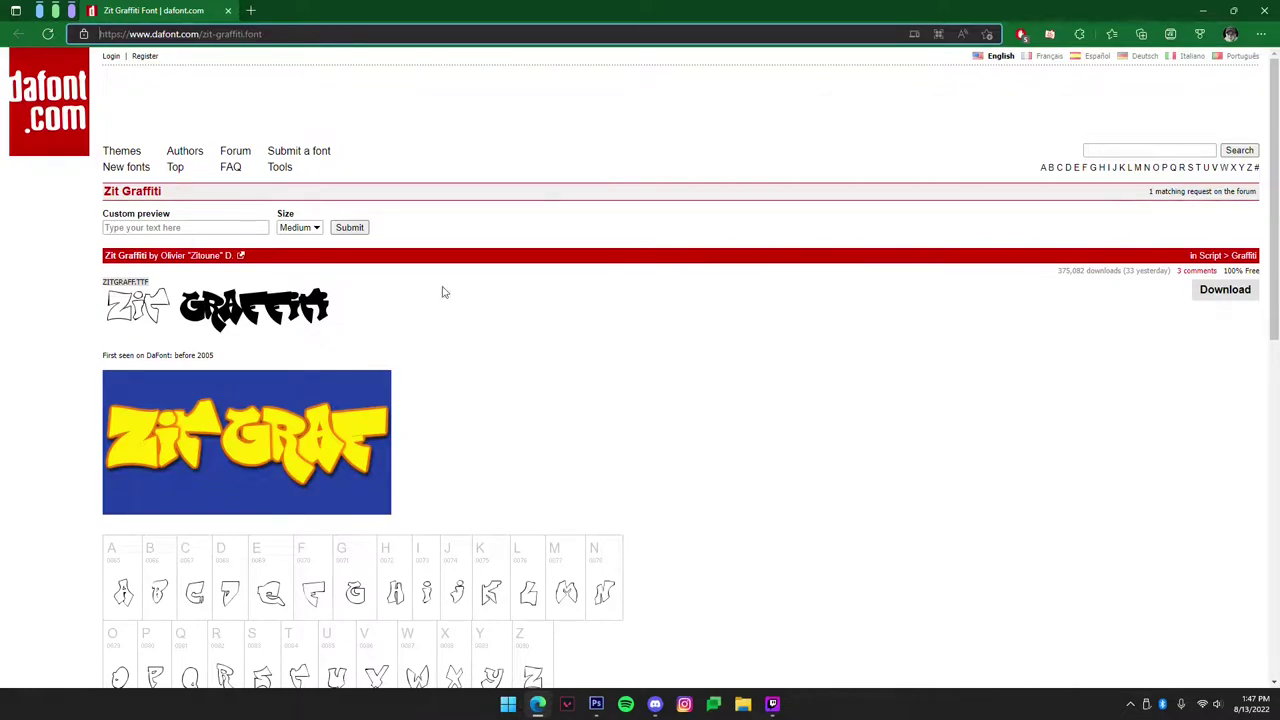
- Download the Zit Graffiti font from DaFont as zit_graffiti.zip and show it in Downloads
left_click(1226, 290)
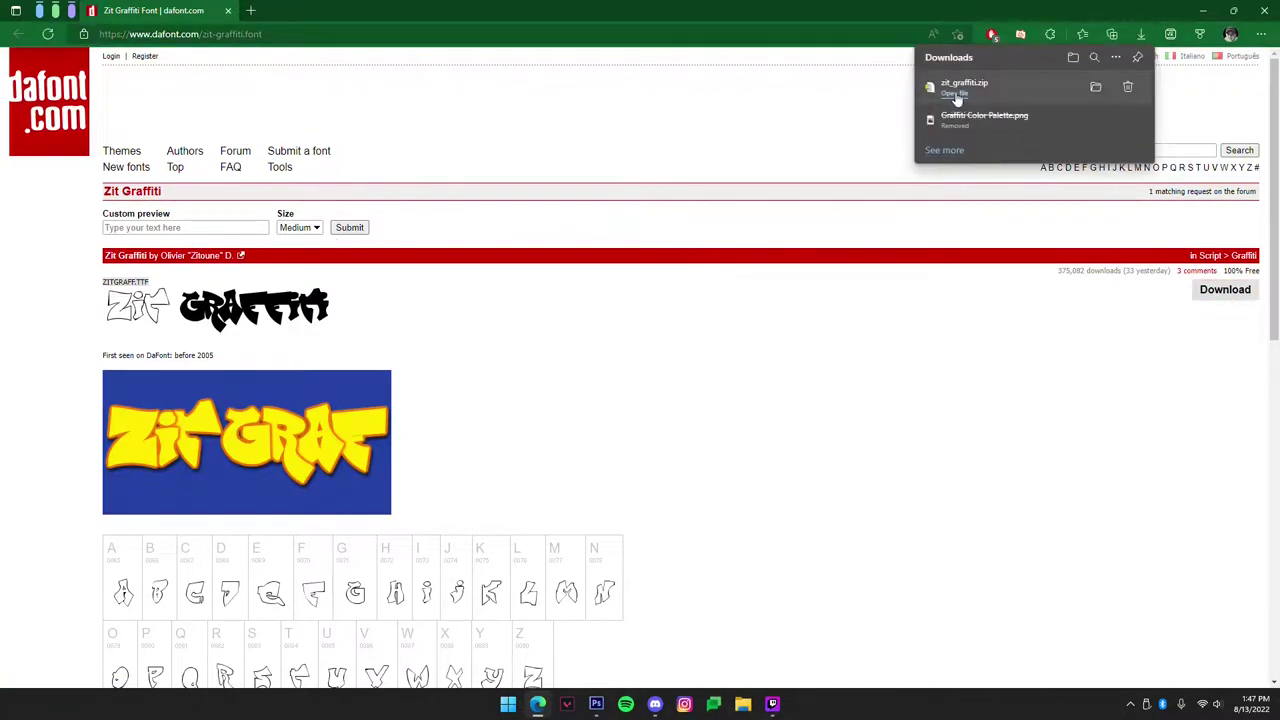
left_click(957, 97)
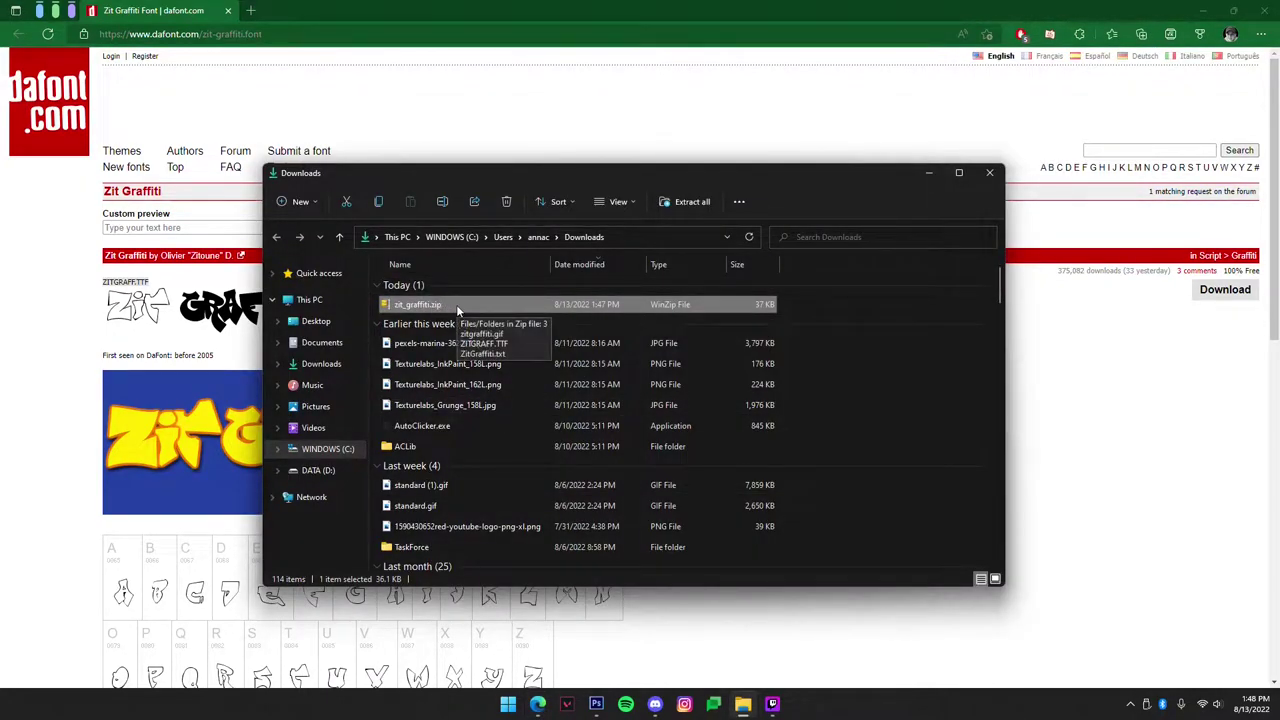
- Extract zit_graffiti.zip into a zit_graffiti folder
right_click(456, 304)
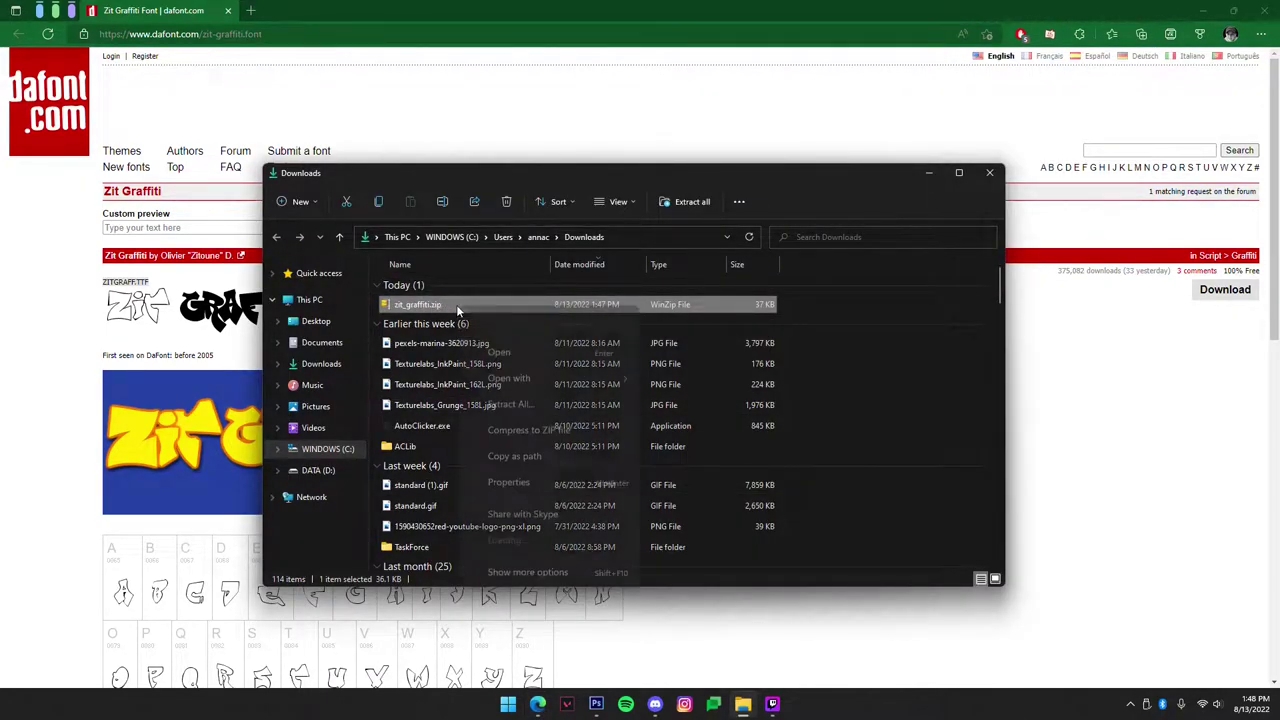
left_click(522, 391)
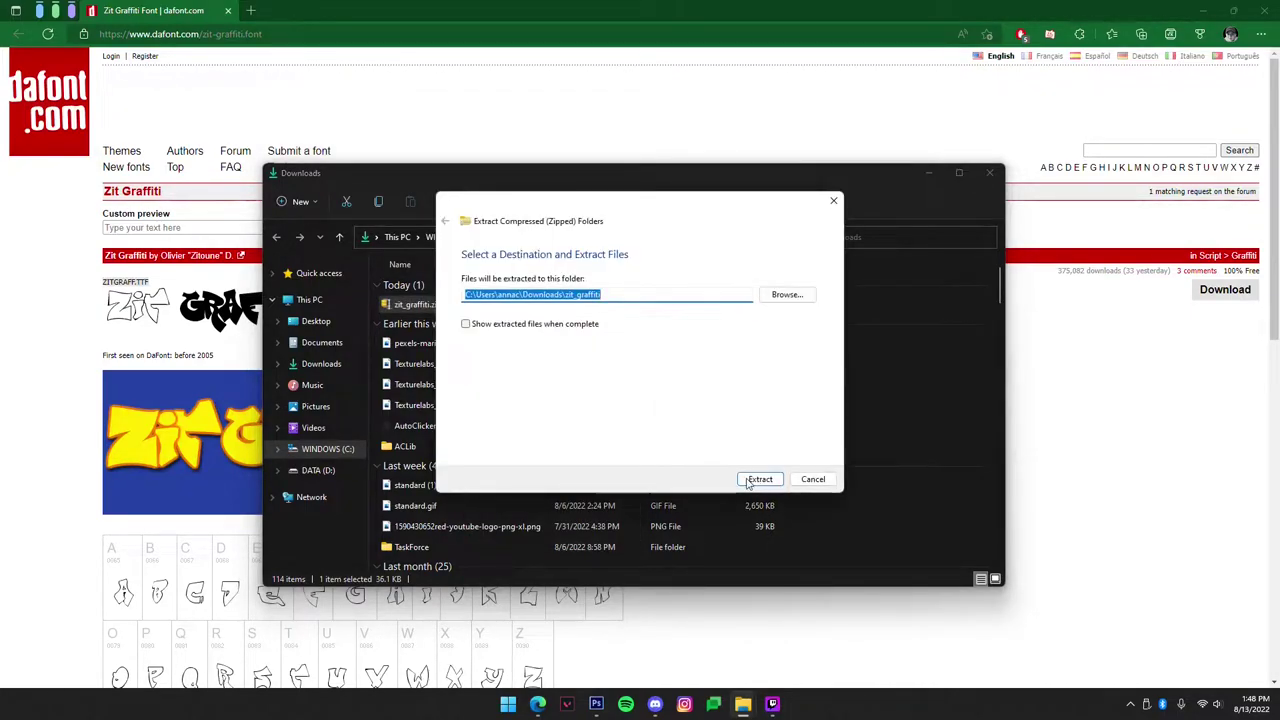
left_click(759, 479)
- Install the Zit Graffiti font from the ZITGRAFF.TTF preview
double_click(441, 326)
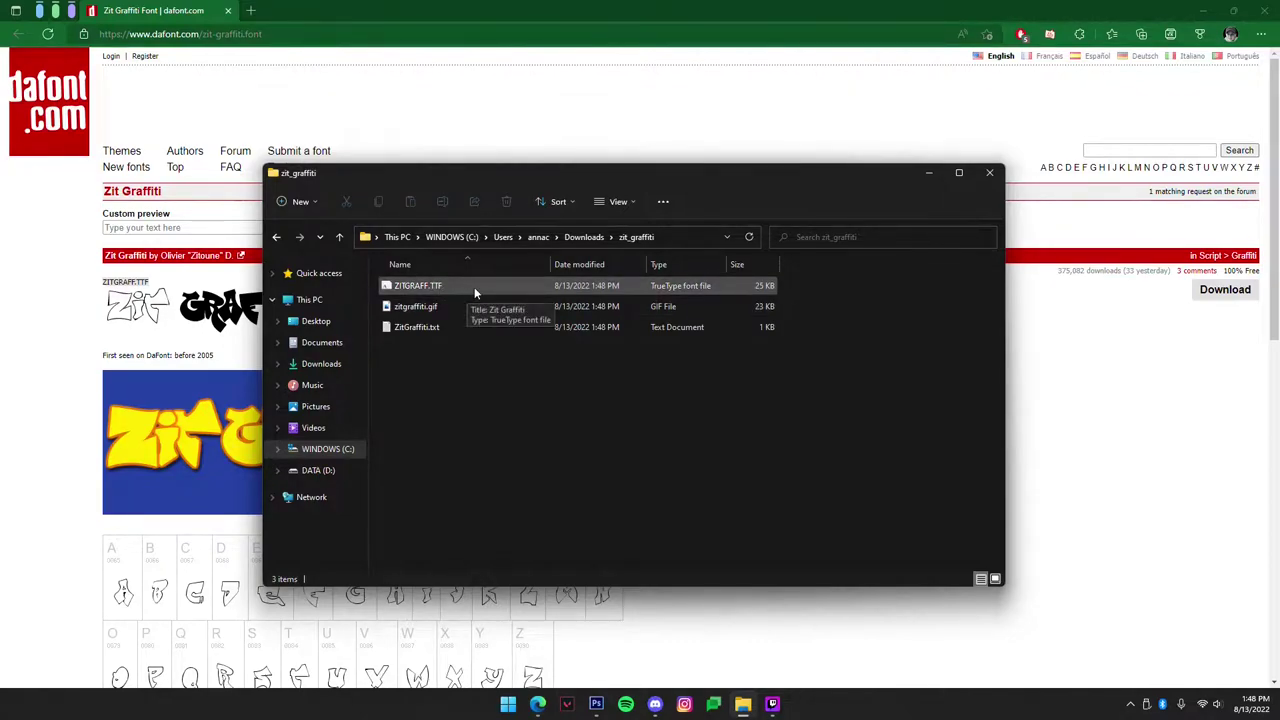
double_click(474, 287)
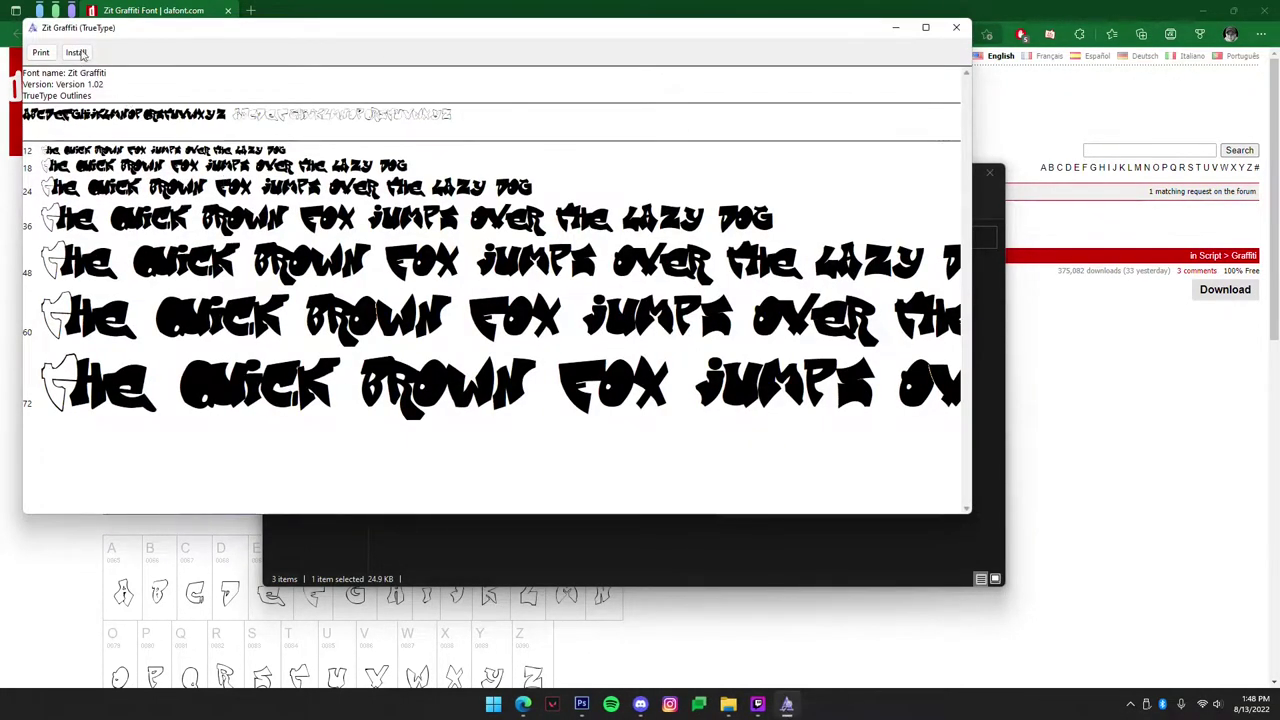
left_click(84, 52)
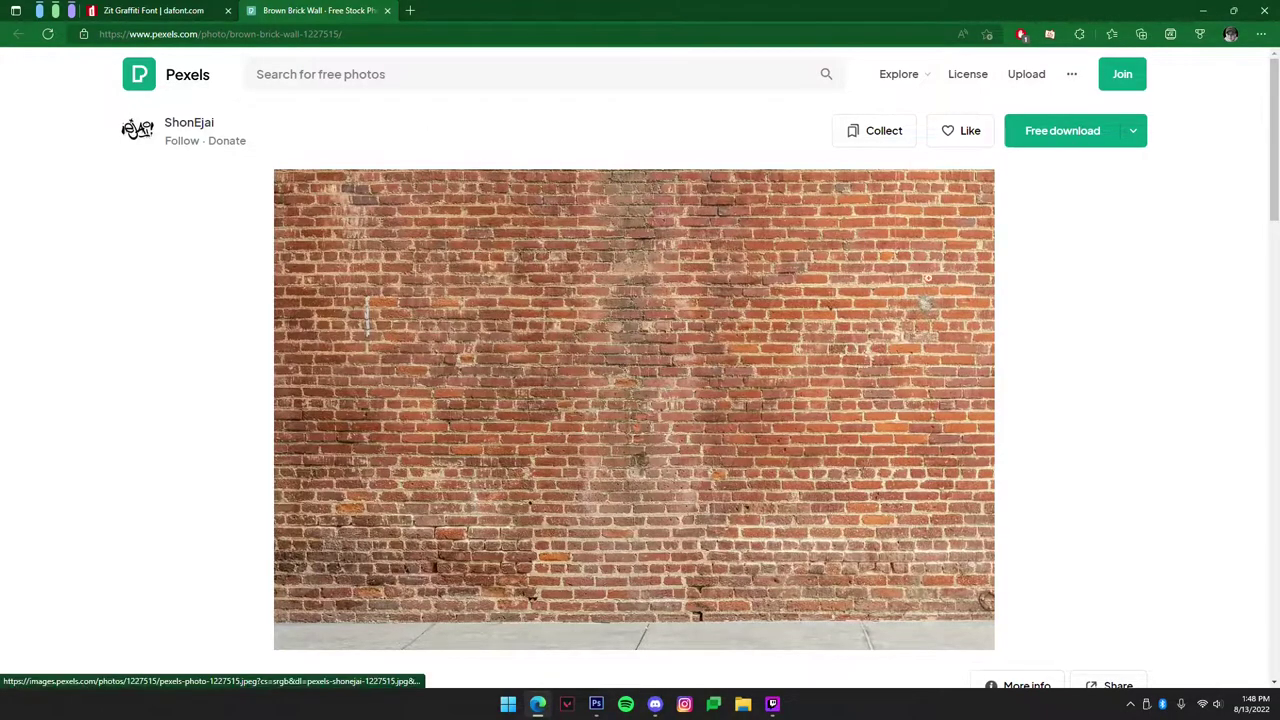
- Download the Pexels brick wall photo at Large 1920×1280, then return to Photoshop
left_click(1132, 132)
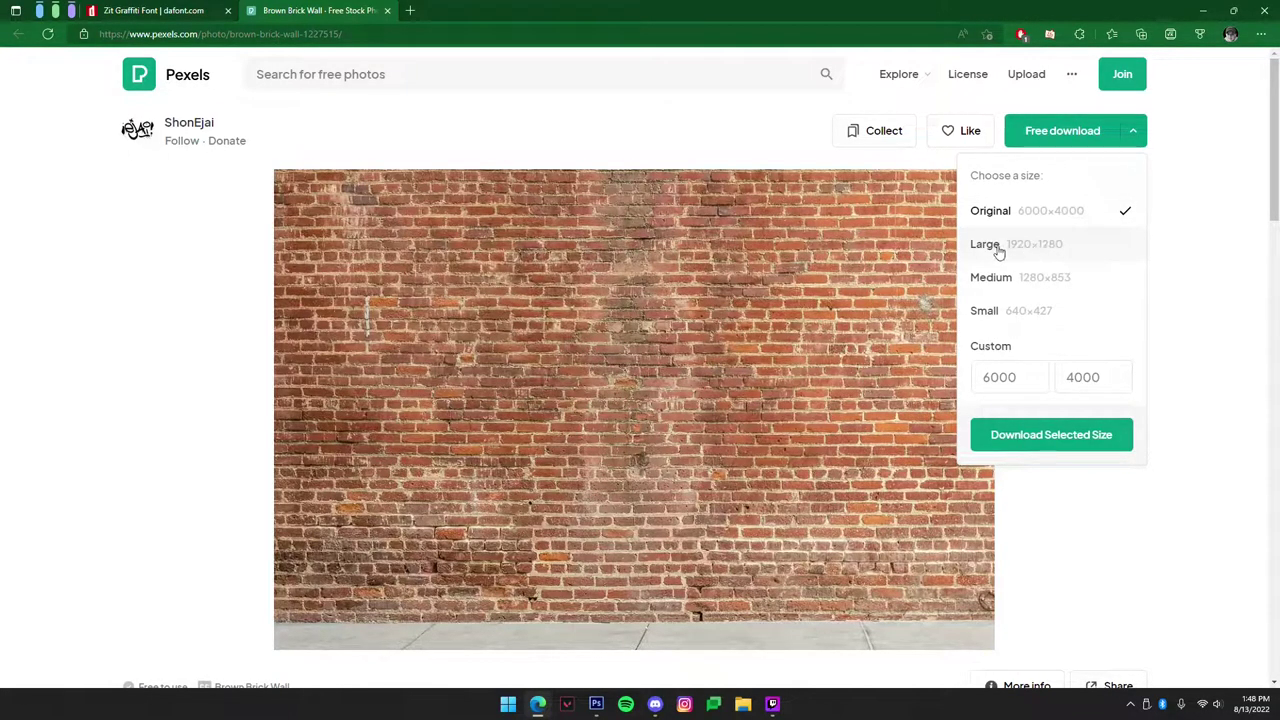
left_click(1055, 250)
left_click(1078, 444)
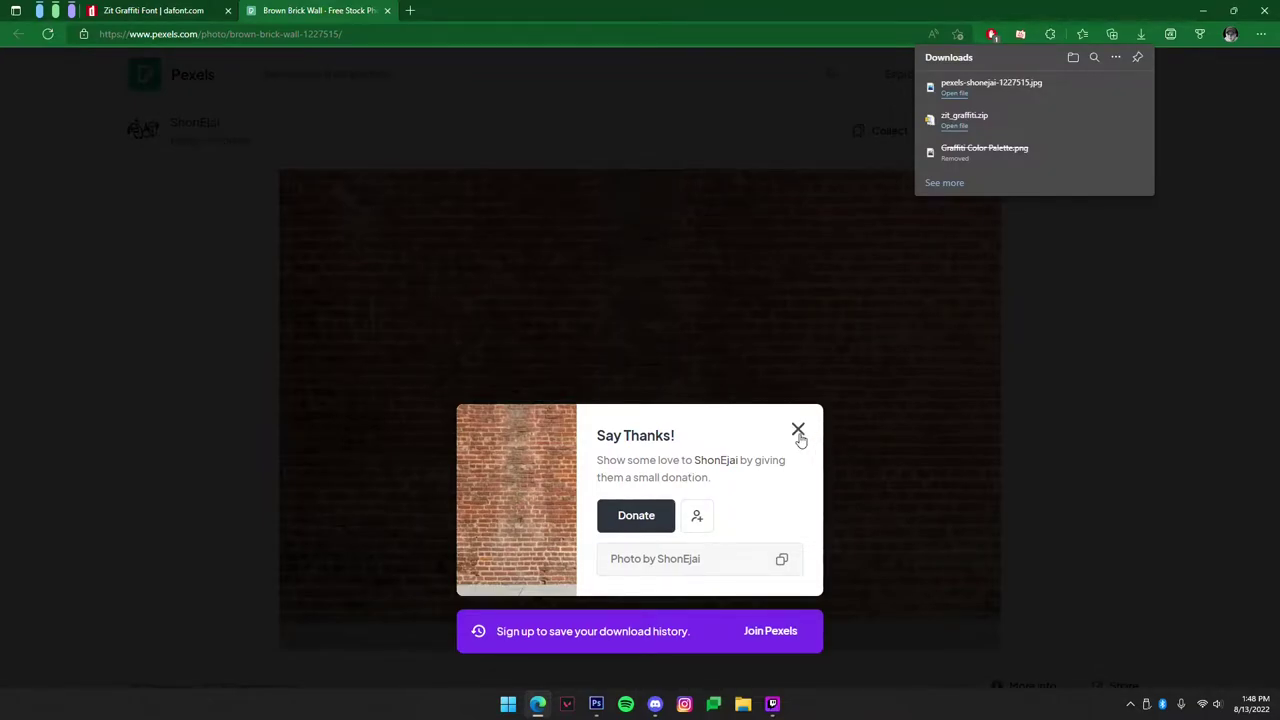
key("alt+Tab")
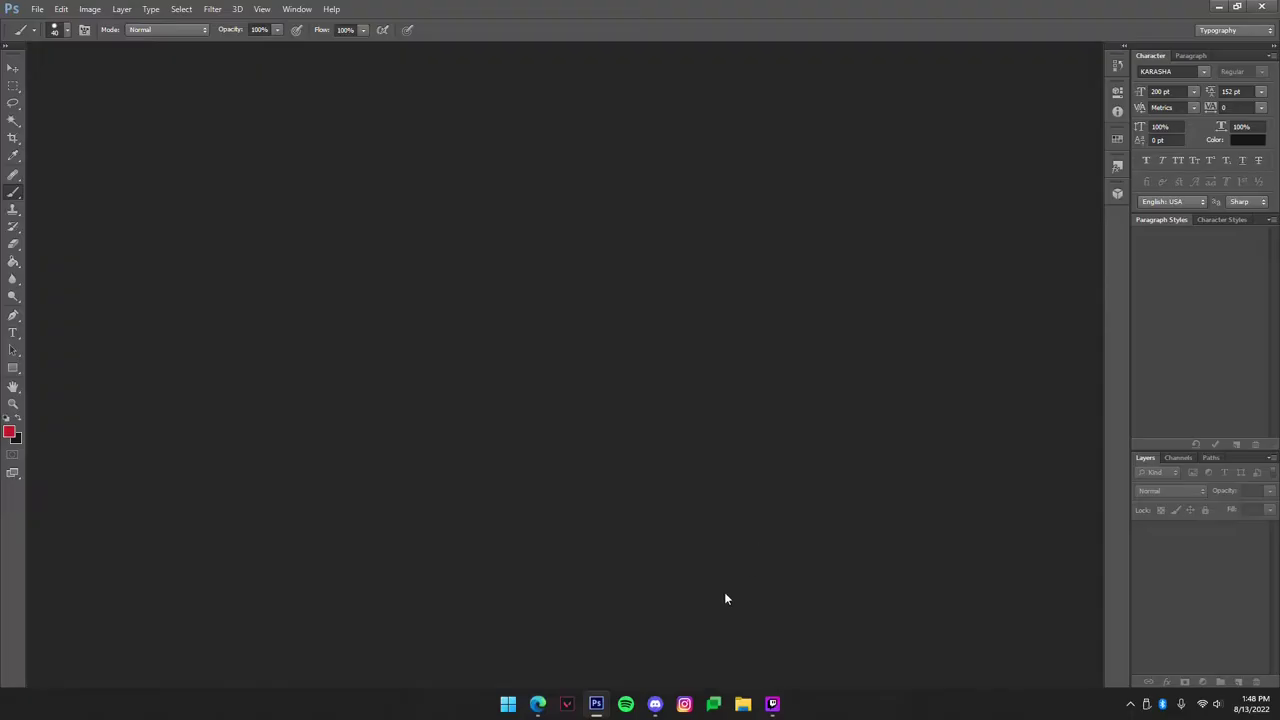
- Open pexels-shonejai-1227515.jpg from Downloads in Photoshop by dragging it in
left_click(741, 705)
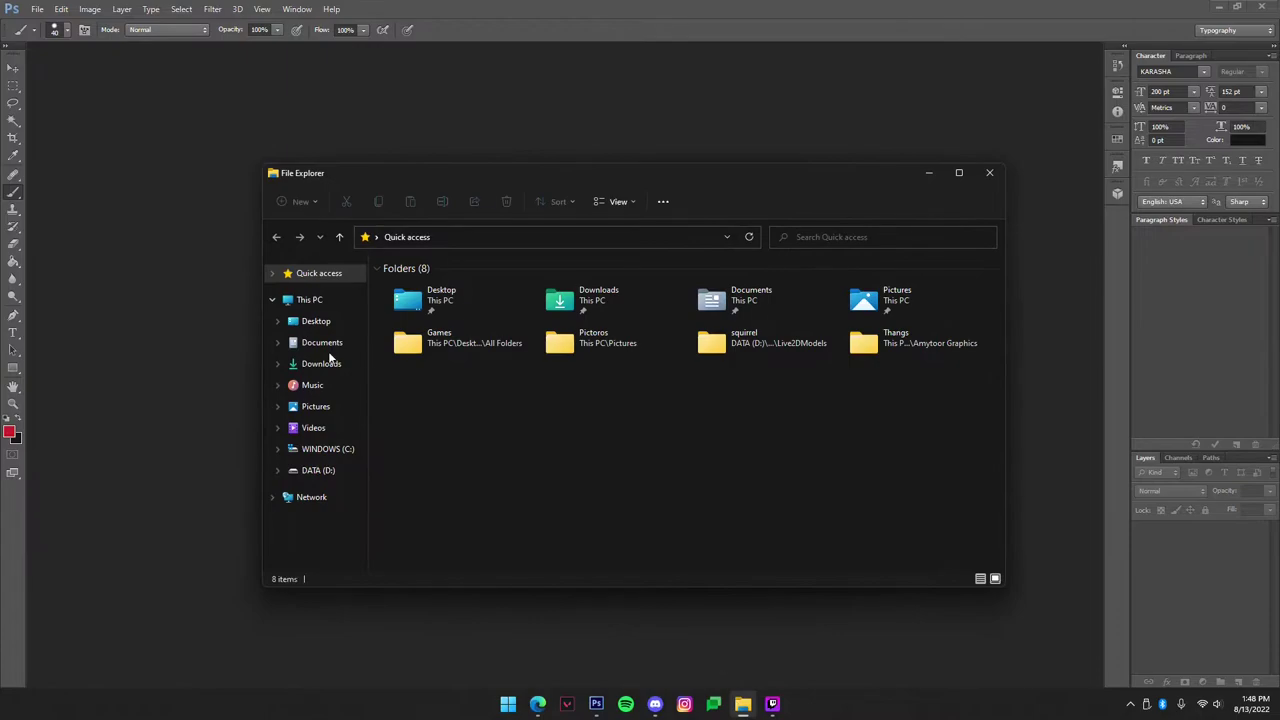
left_click(336, 362)
left_click_drag(403, 300, 230, 320)
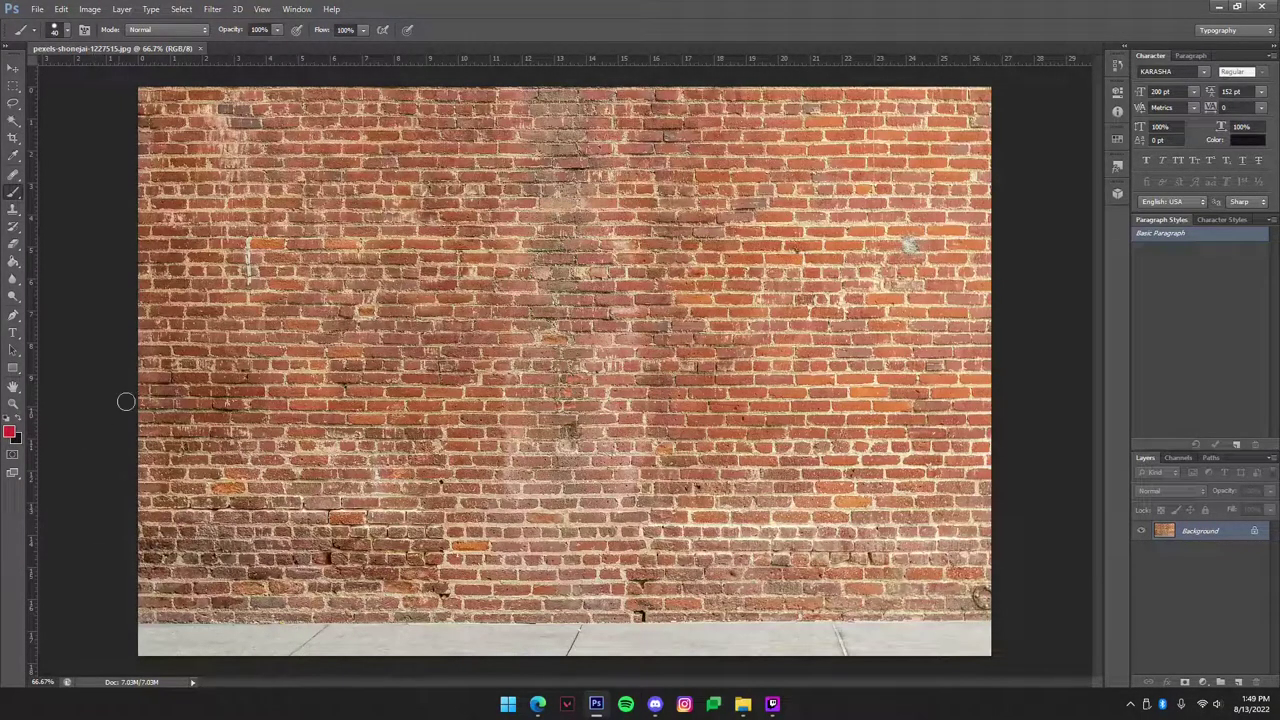
- Add a black-and-white layer with Silver Efex Pro's High Structure preset
left_click(211, 9)
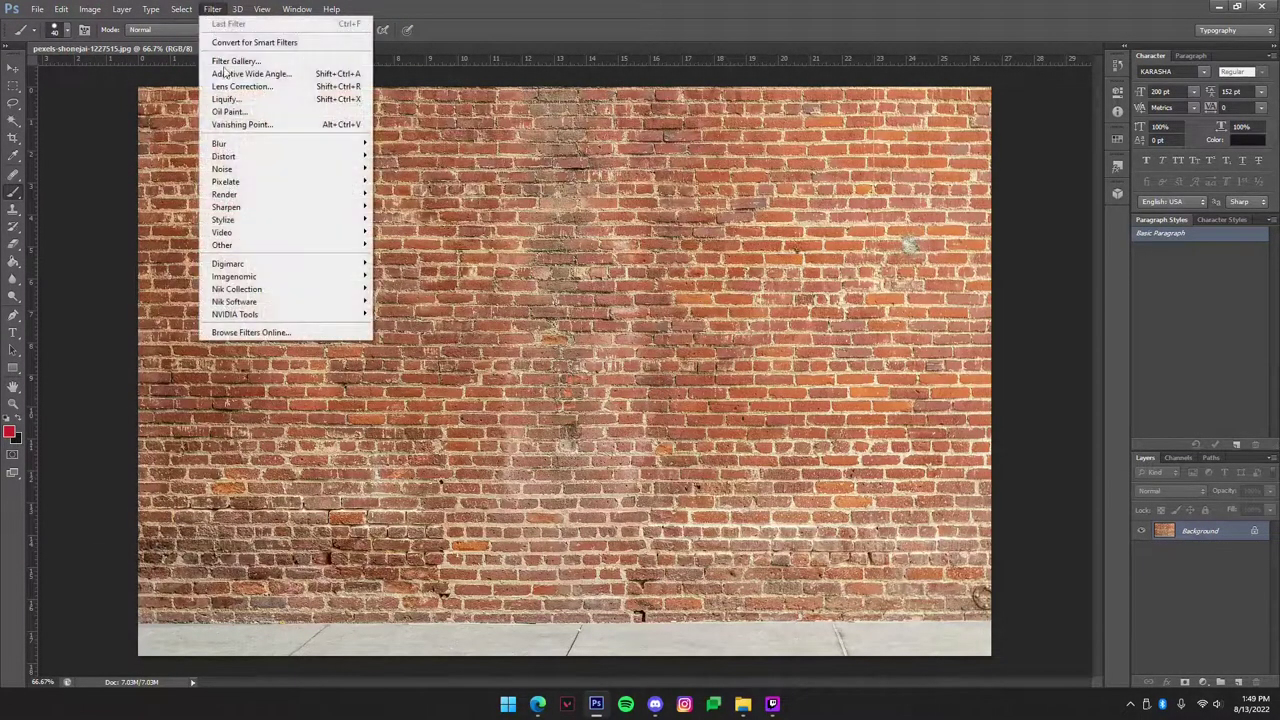
left_click(198, 16)
left_click(212, 9)
mouse_move(265, 303)
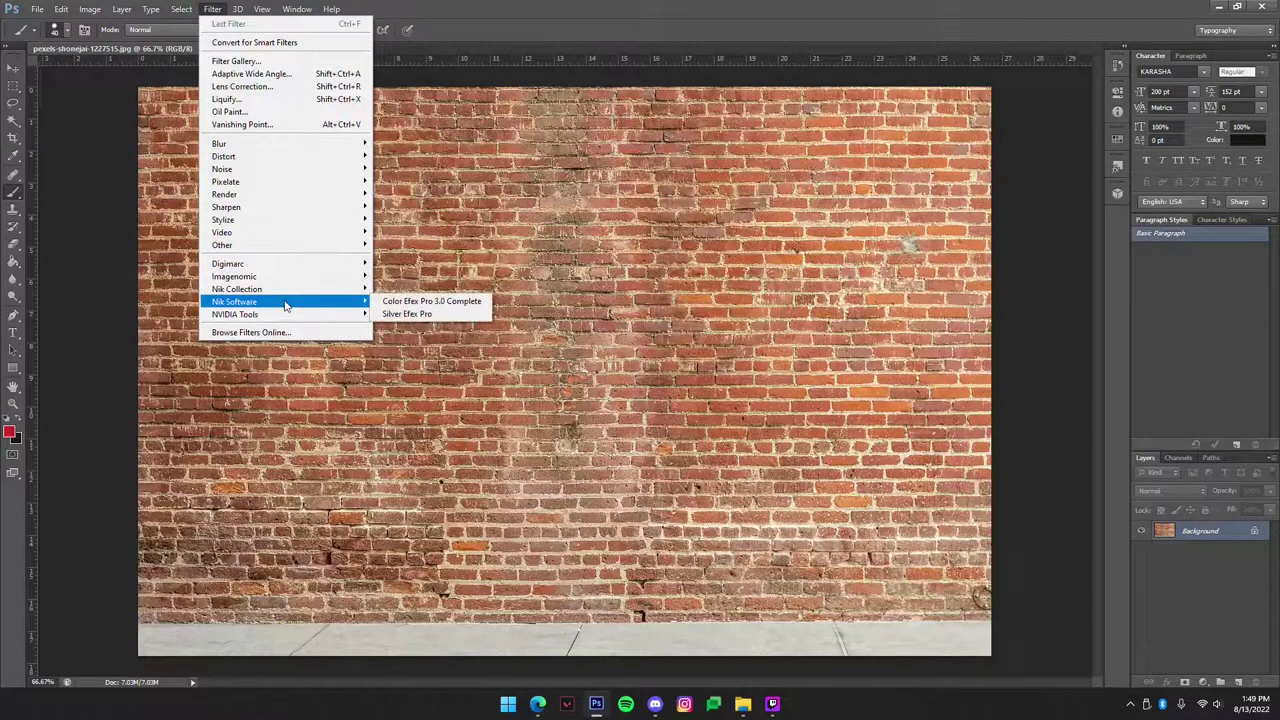
left_click(401, 316)
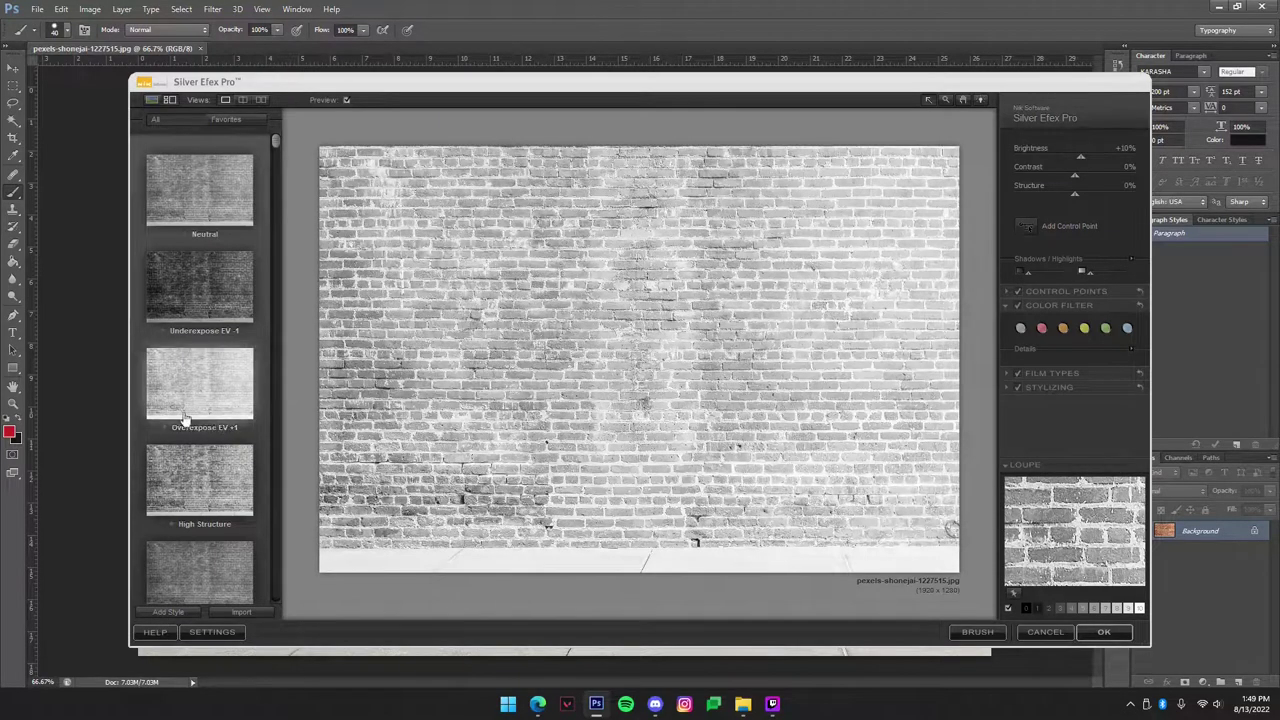
left_click(211, 484)
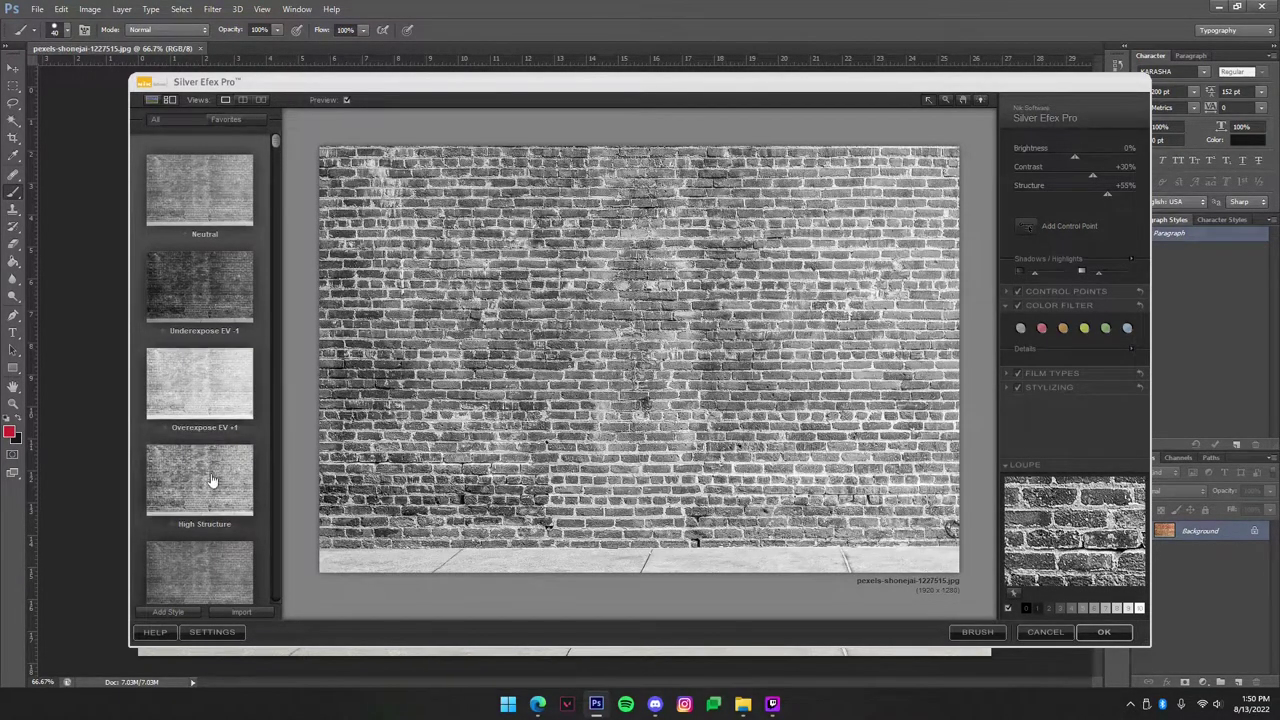
left_click(1110, 636)
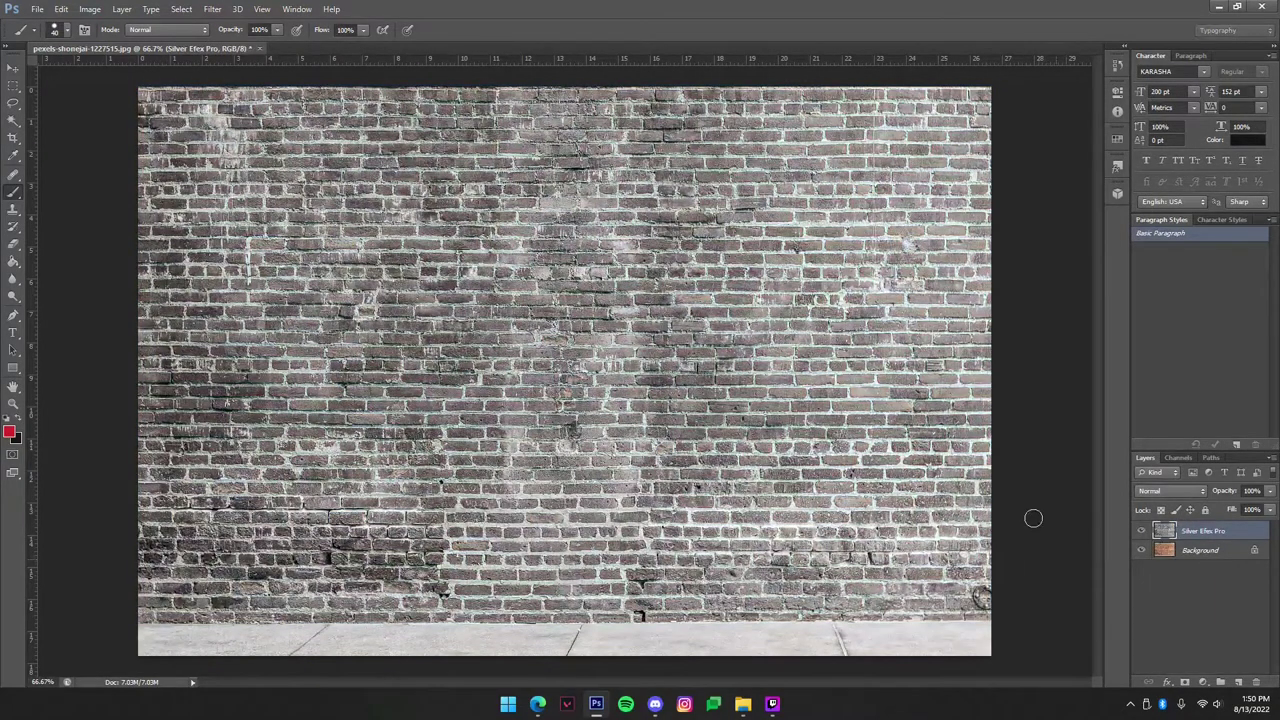
- Save the document to the Desktop as pexels-shonejai-1227515.psd
key("ctrl+shift+s")
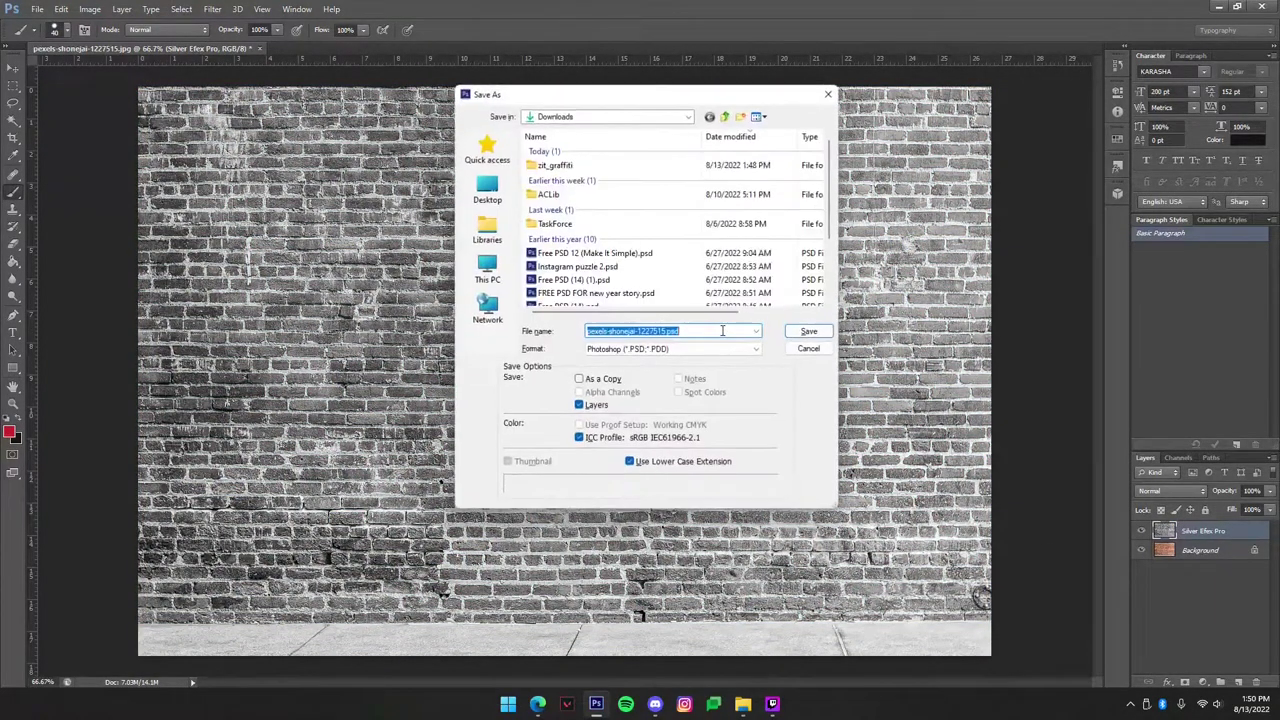
left_click(486, 190)
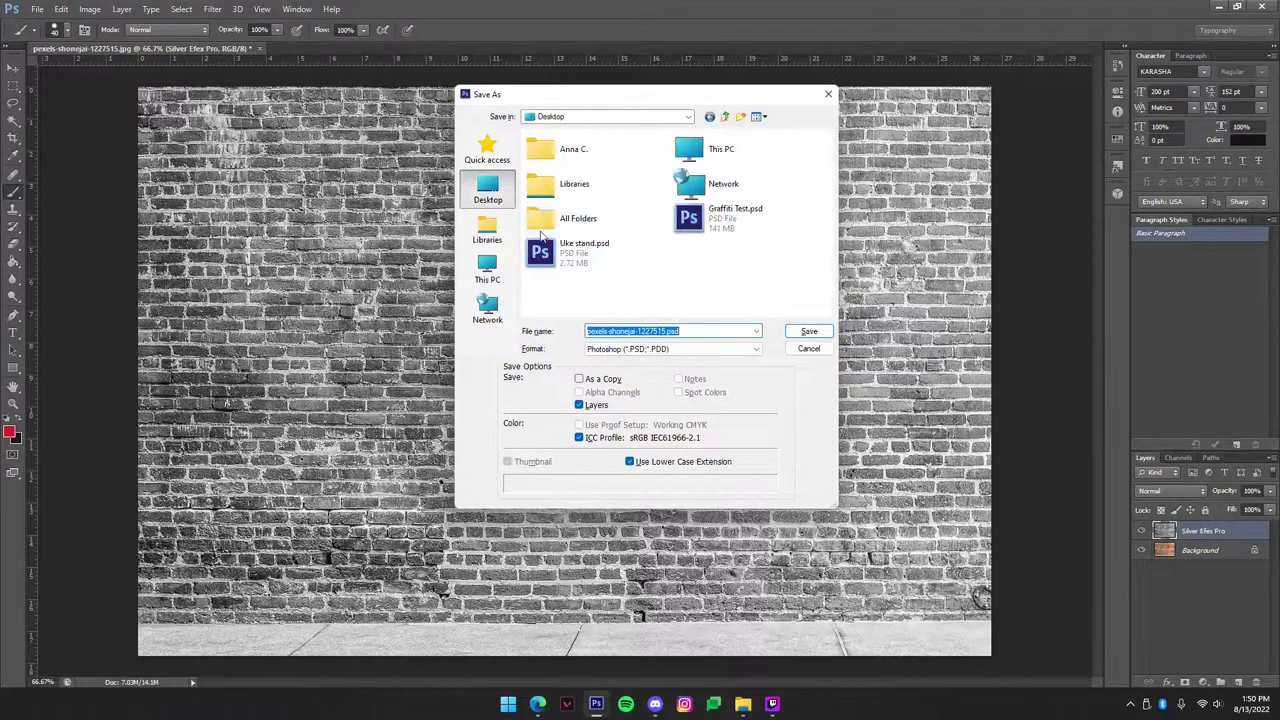
left_click(810, 332)
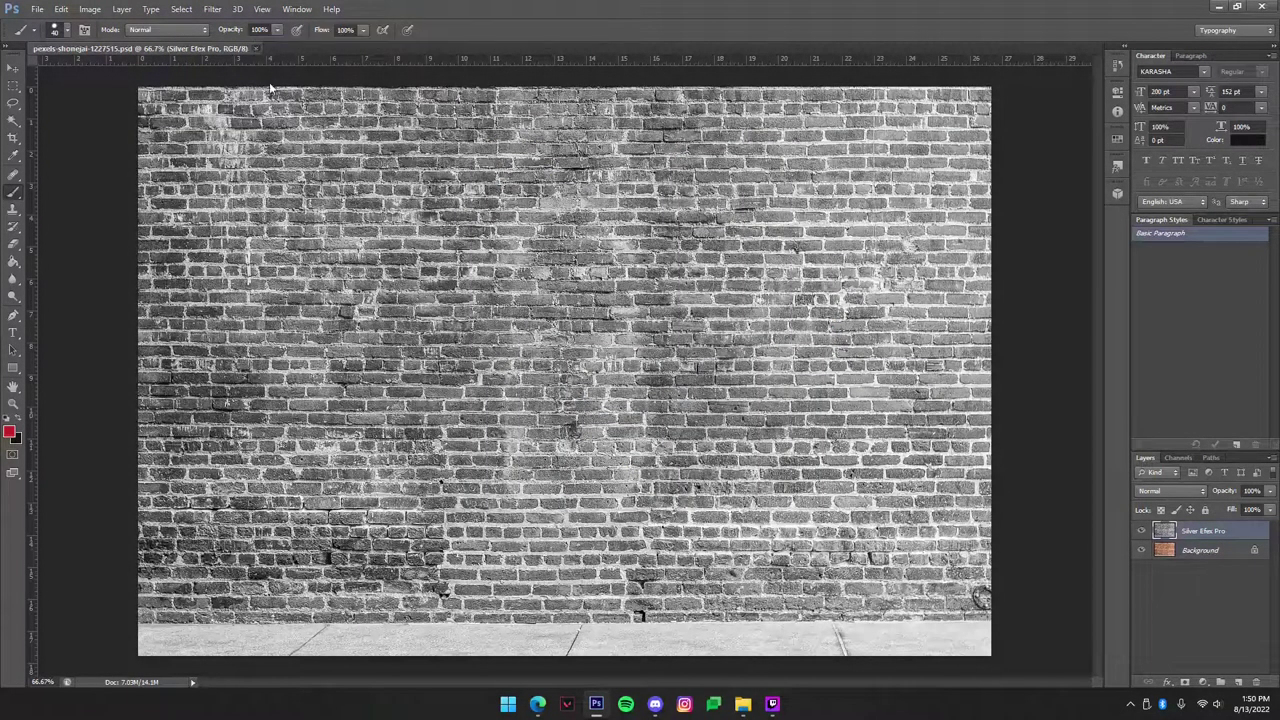
- Close the PSD and reopen the original colour brick wall jpg
key("ctrl+w")
left_click(743, 704)
left_click_drag(402, 305, 197, 330)
- Paste the word Amytoor as a new text layer and select it
key("t")
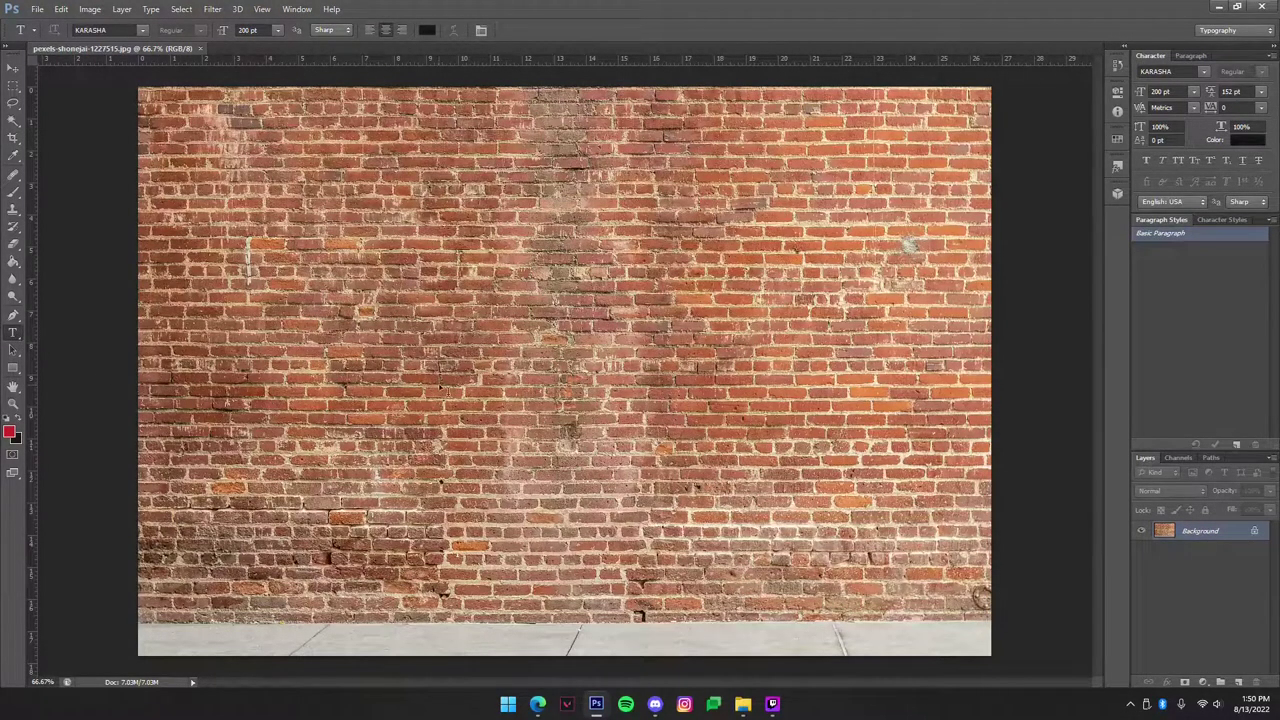
left_click(531, 413)
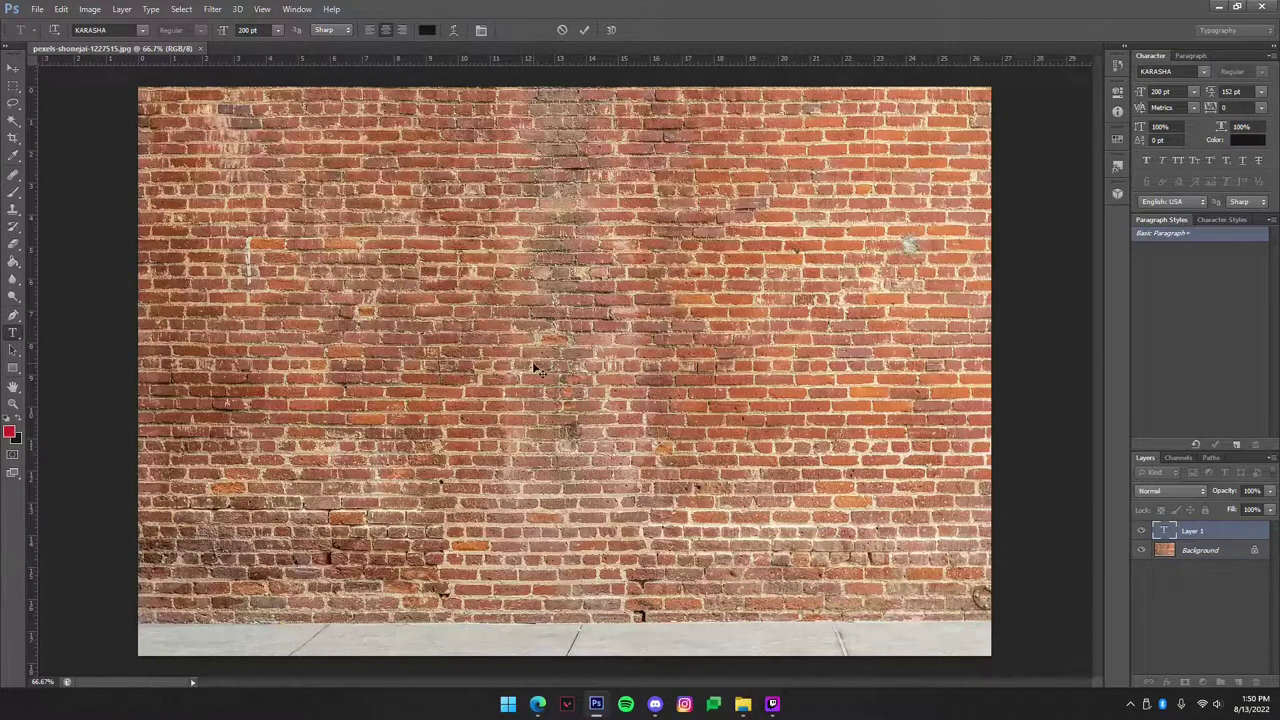
type("Amytoor")
key("ctrl+a")
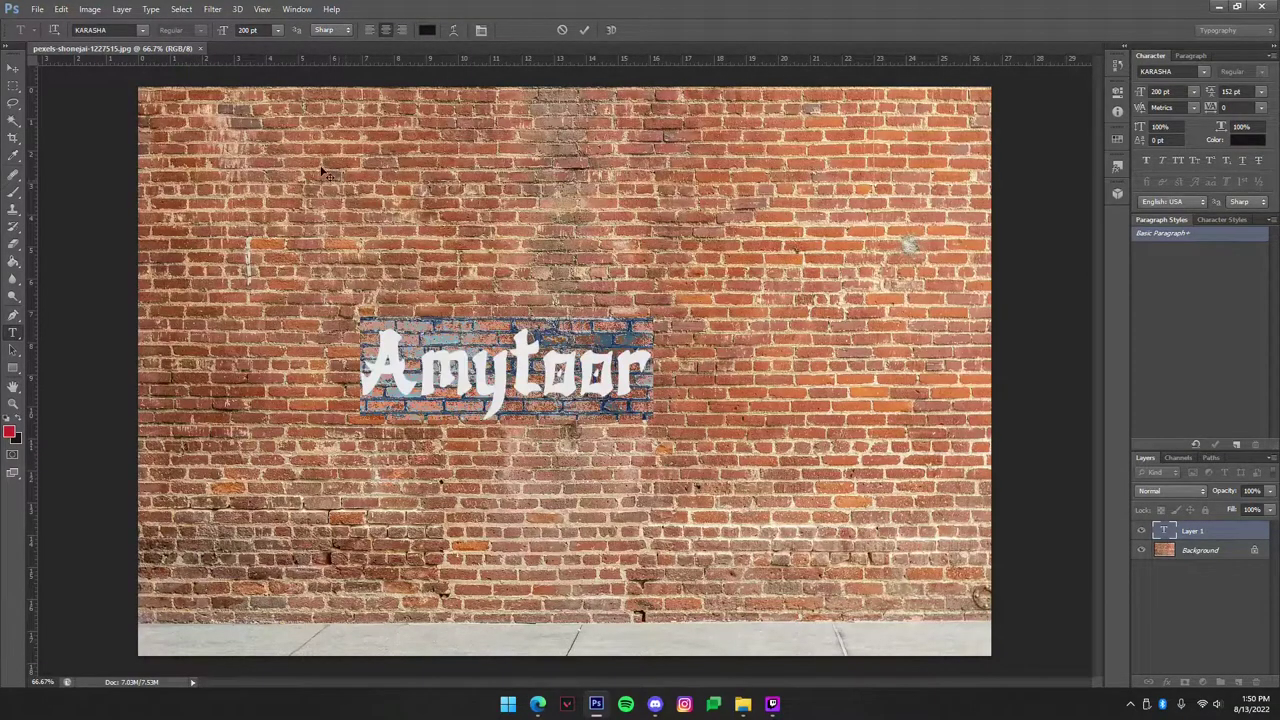
left_click(559, 366)
left_click_drag(650, 375, 272, 149)
- Scroll the font list toward Zit Graffiti for the selected Amytoor text
left_click(142, 30)
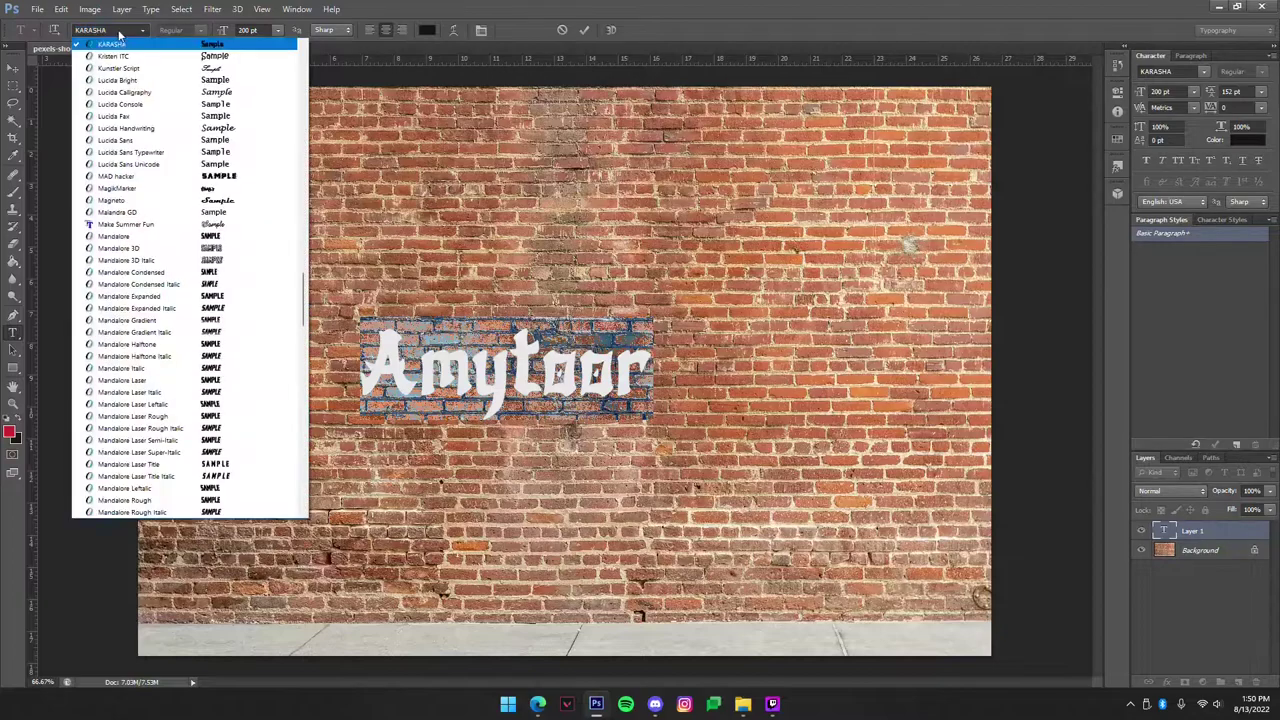
left_click(113, 29)
left_click(142, 30)
scroll(203, 377, "down", 10)
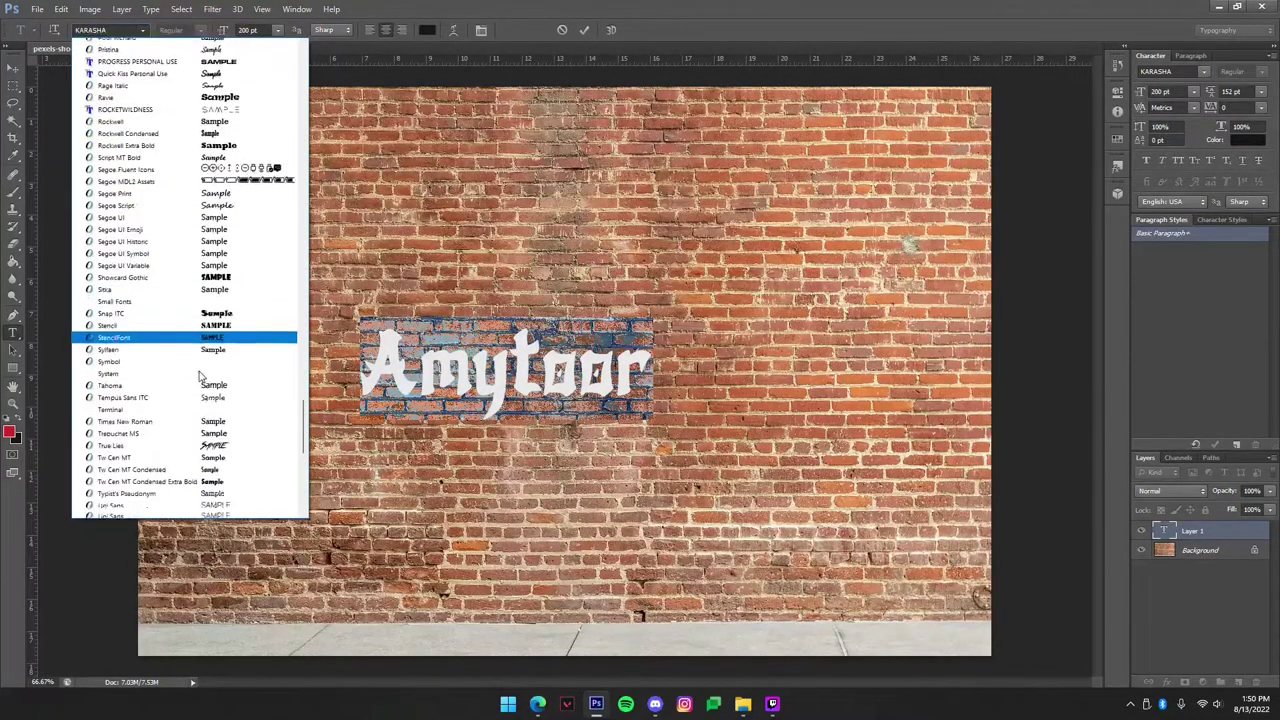
scroll(203, 377, "down", 3)
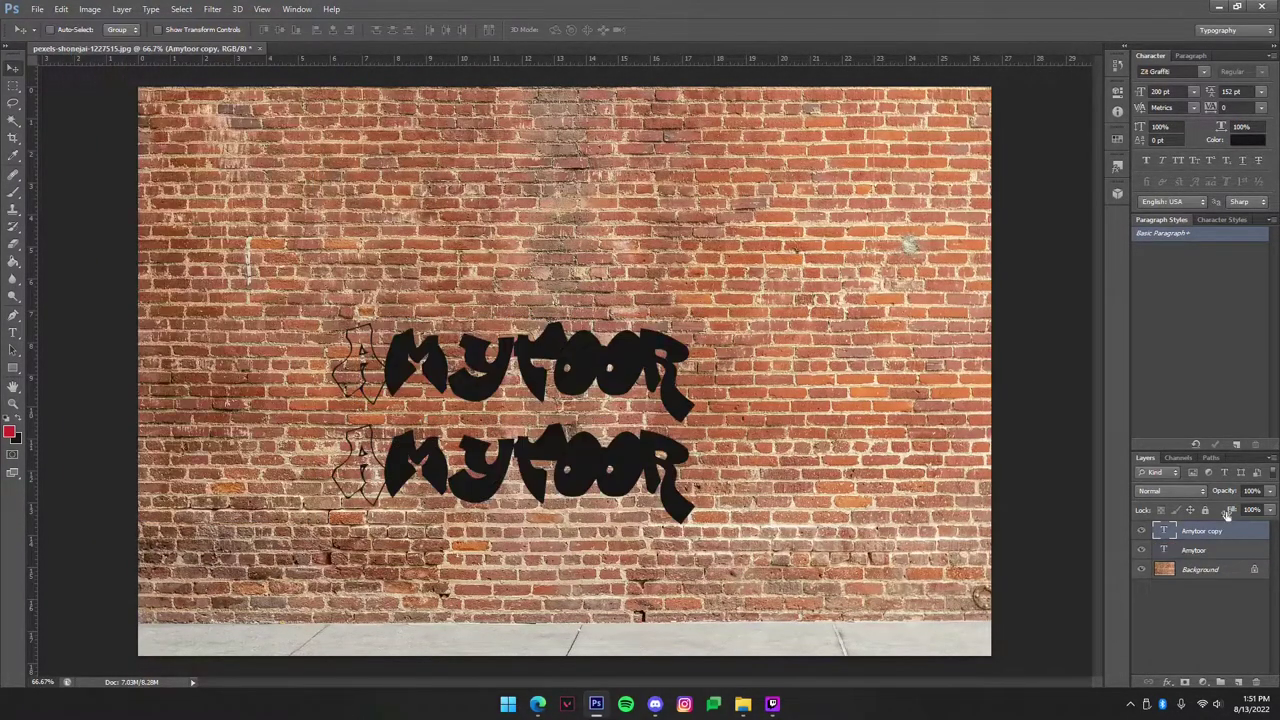
- Retype Amytoor on the copy text layer and commit it
double_click(1161, 531)
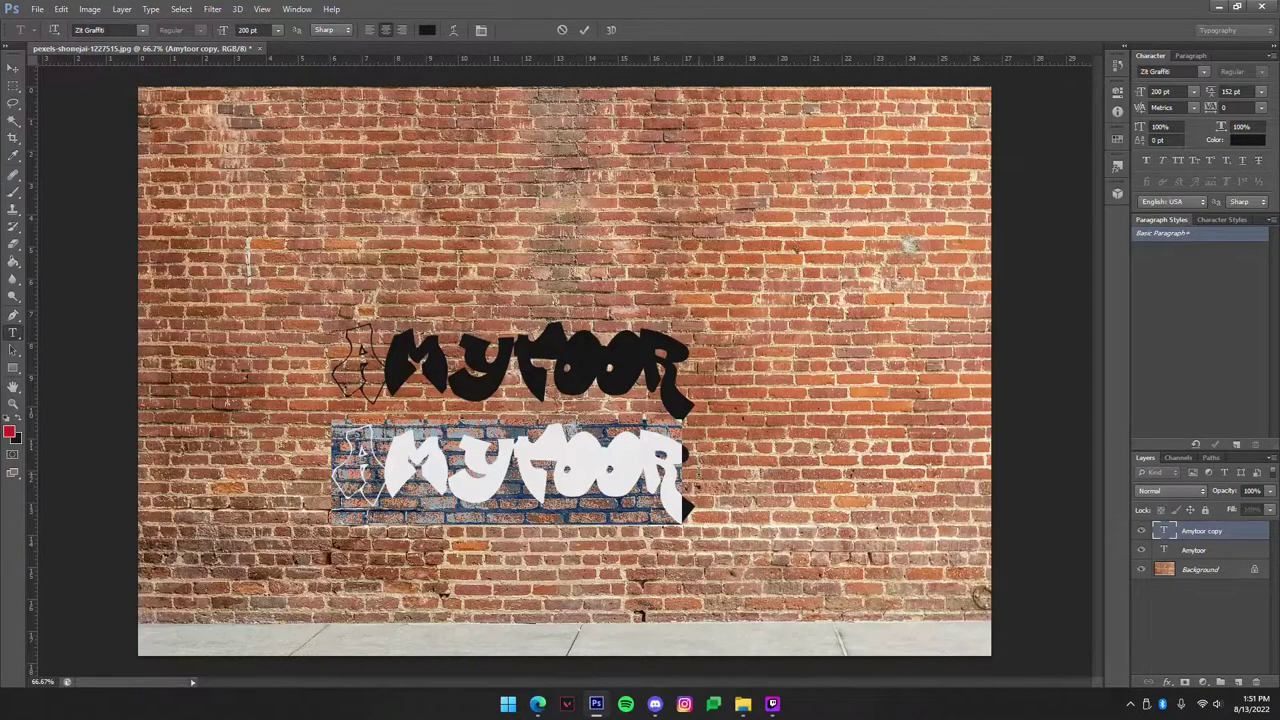
type("A")
key("BackSpace")
type("Amy")
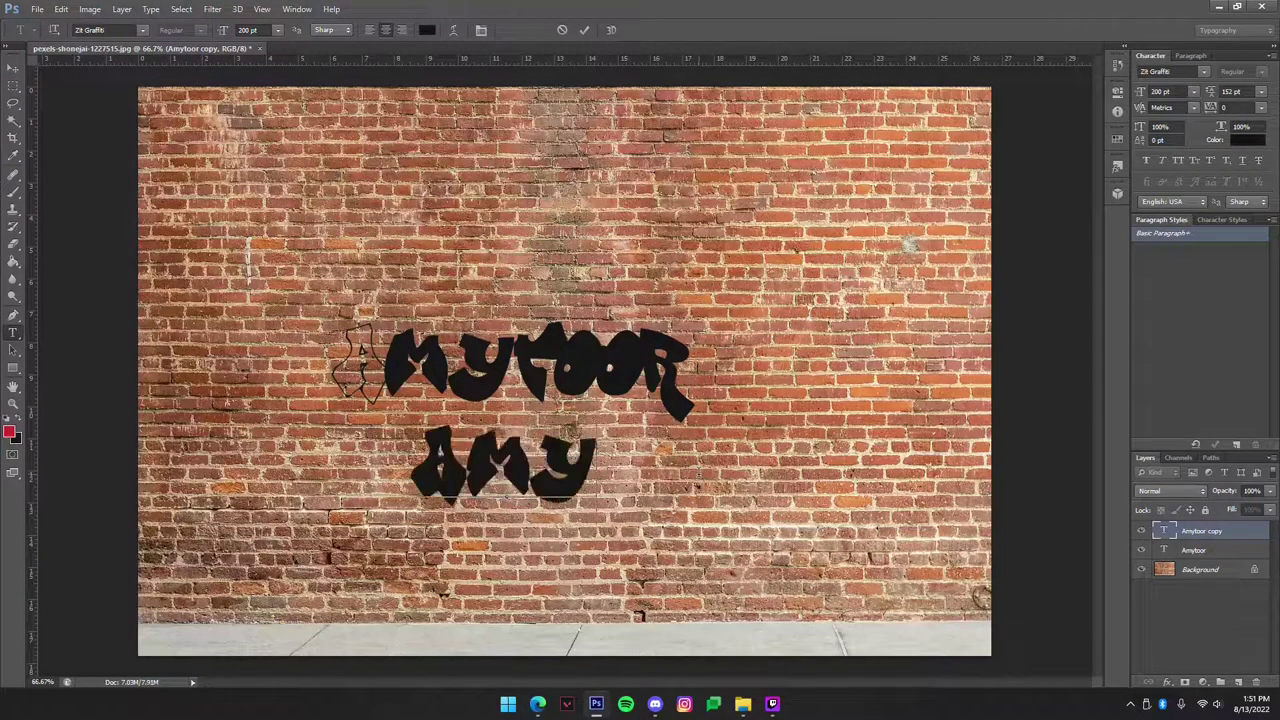
type("toor")
key("ctrl+Return")
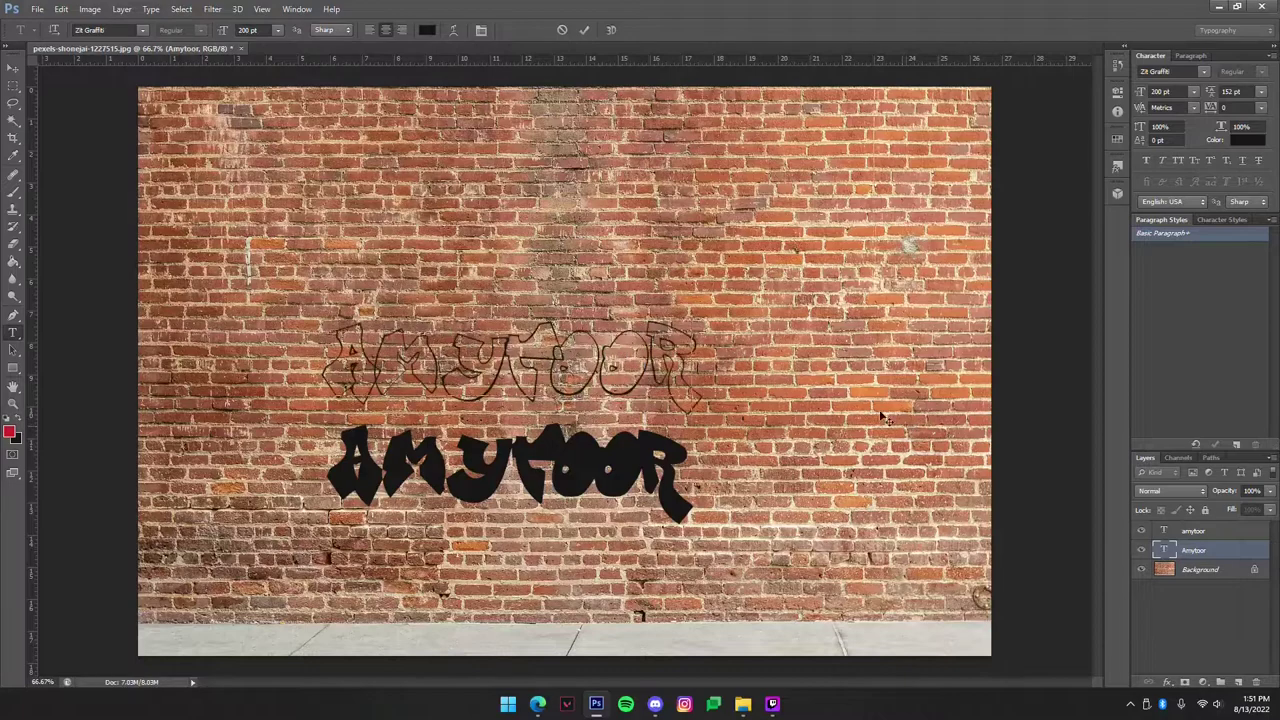
- Remove the extra outline text and move the black Amytoor text higher on the wall
left_click_drag(363, 377, 725, 409)
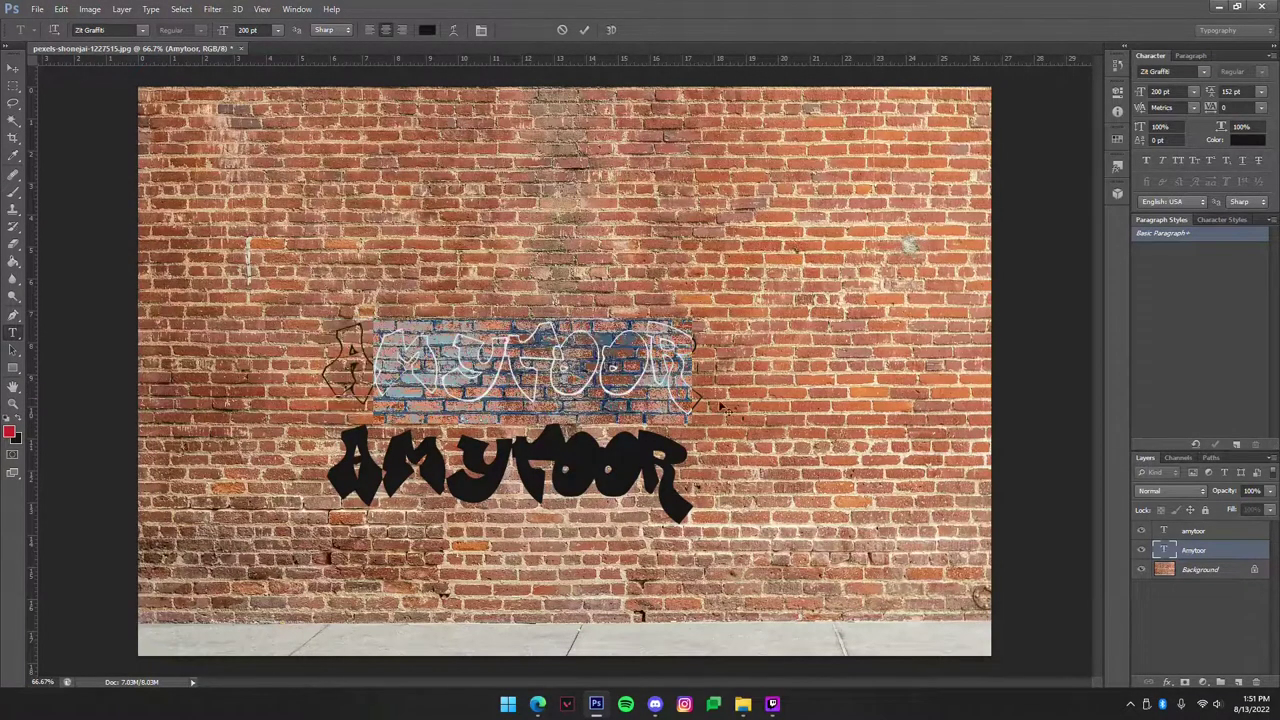
left_click(558, 31)
key("v")
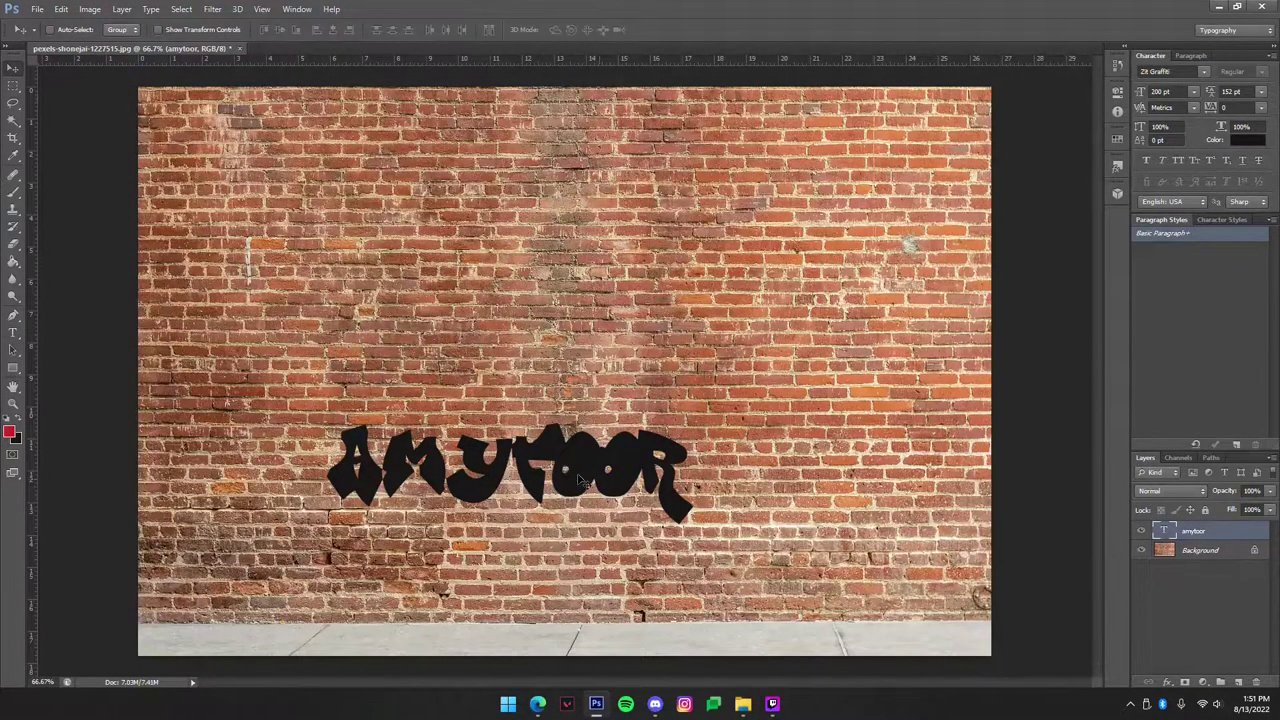
left_click_drag(580, 480, 630, 340)
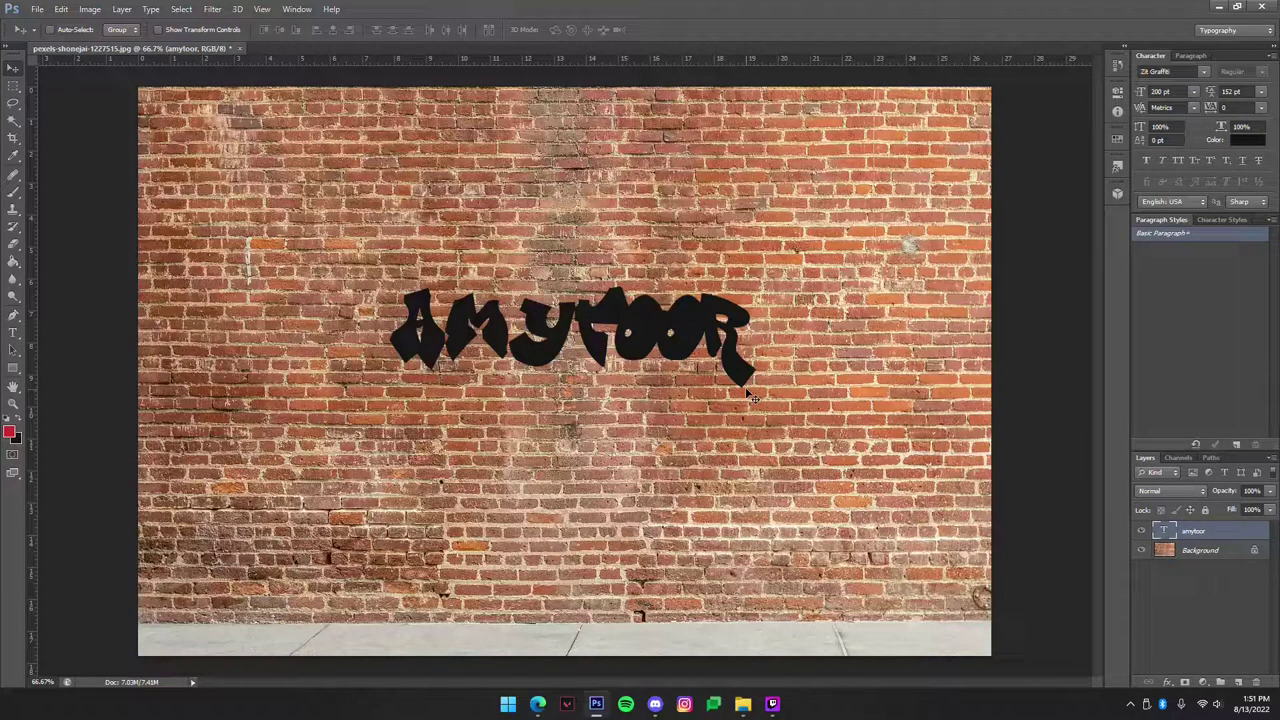
- Place the graffiti colour palette image, shrink it to about 27% and move it top-left
left_click(743, 704)
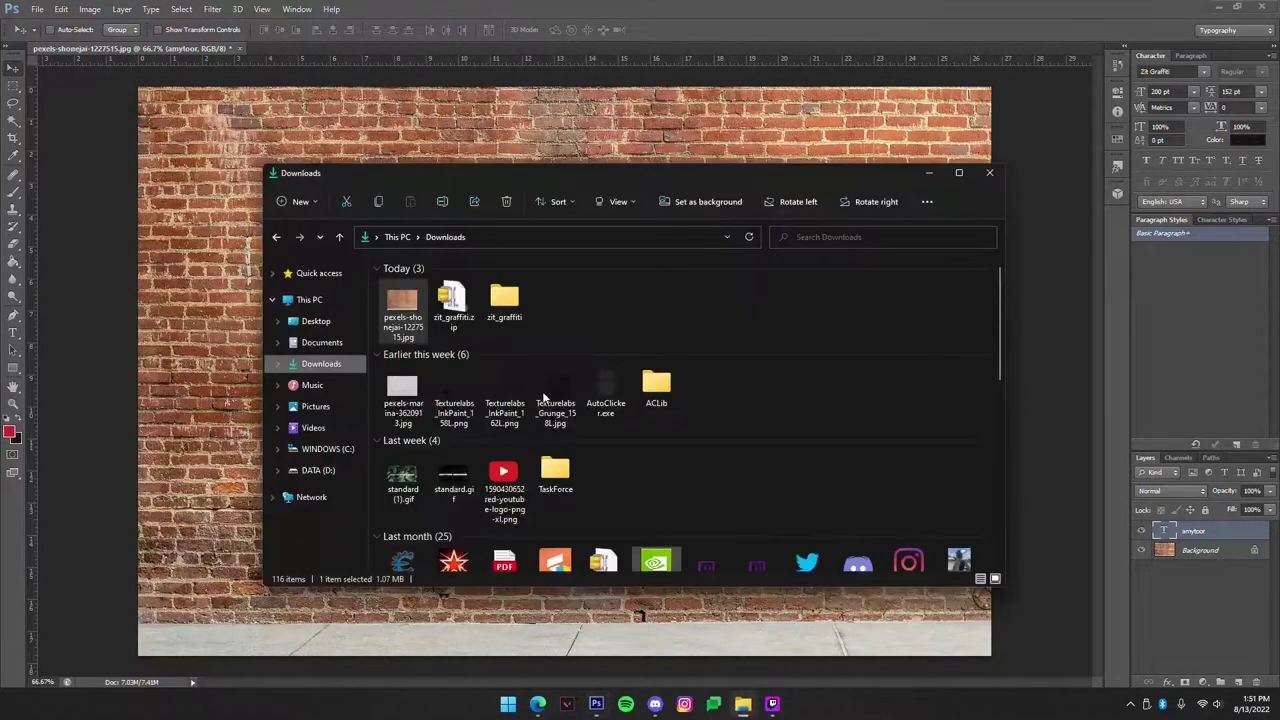
left_click_drag(557, 345, 726, 246)
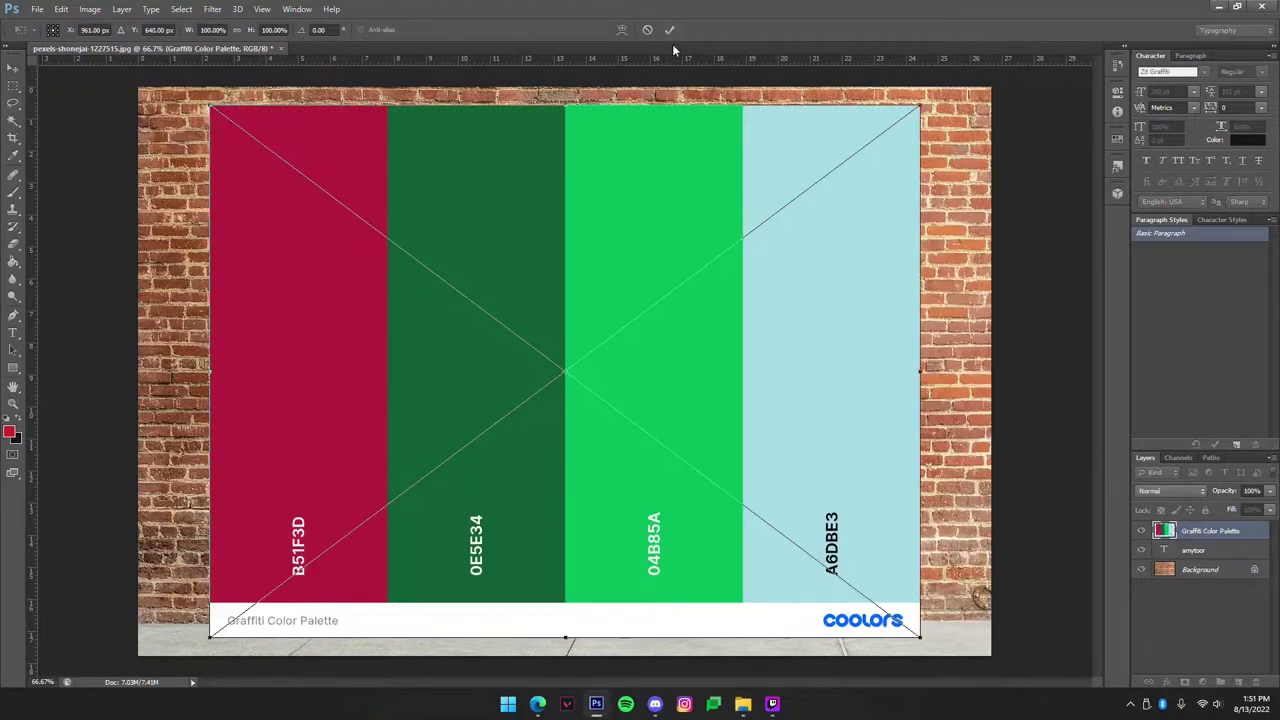
left_click_drag(919, 107, 409, 420)
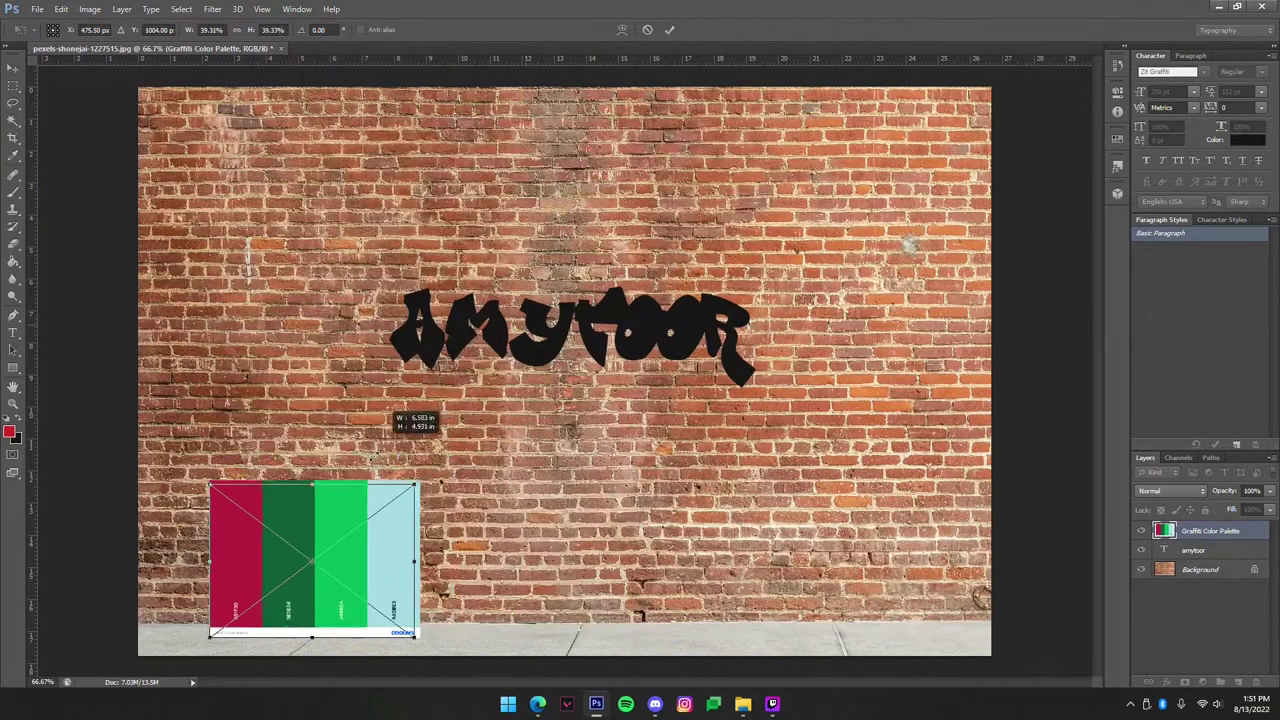
left_click_drag(361, 524, 279, 124)
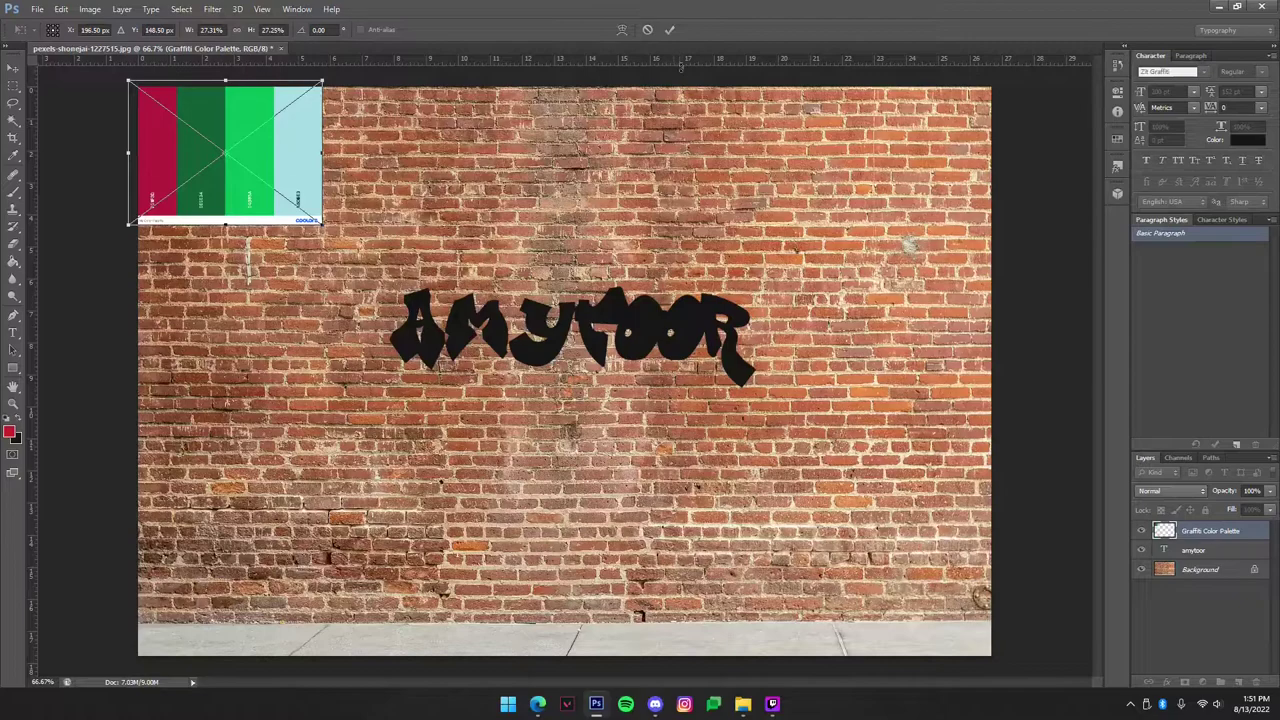
- Colour the AMYTOOR text with the palette's bright green #04b85a
double_click(1163, 550)
left_click(427, 29)
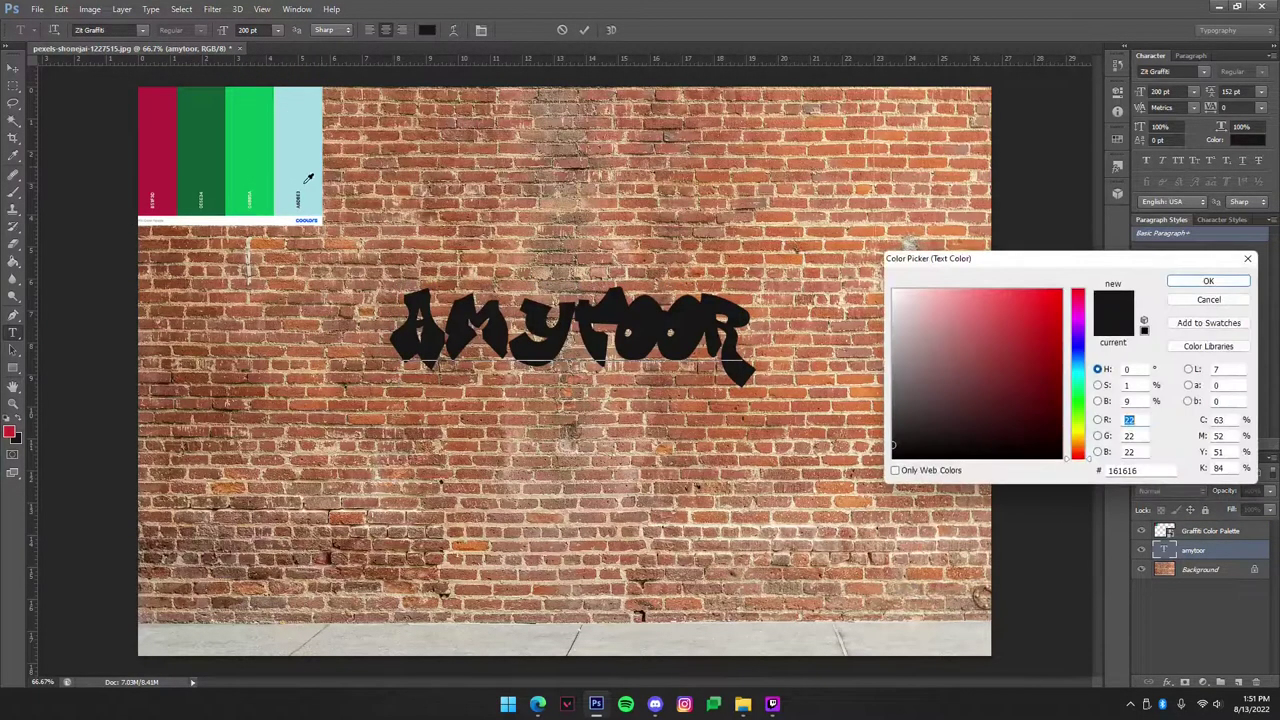
left_click(256, 146)
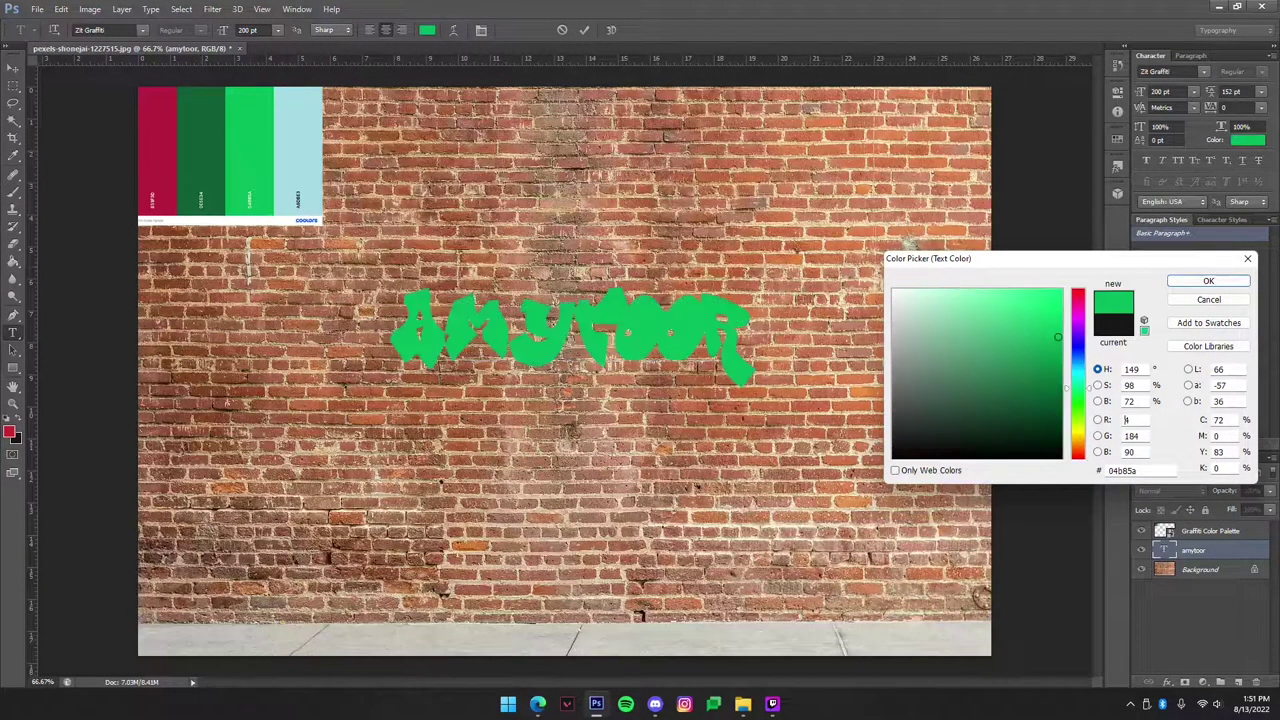
left_click(1208, 281)
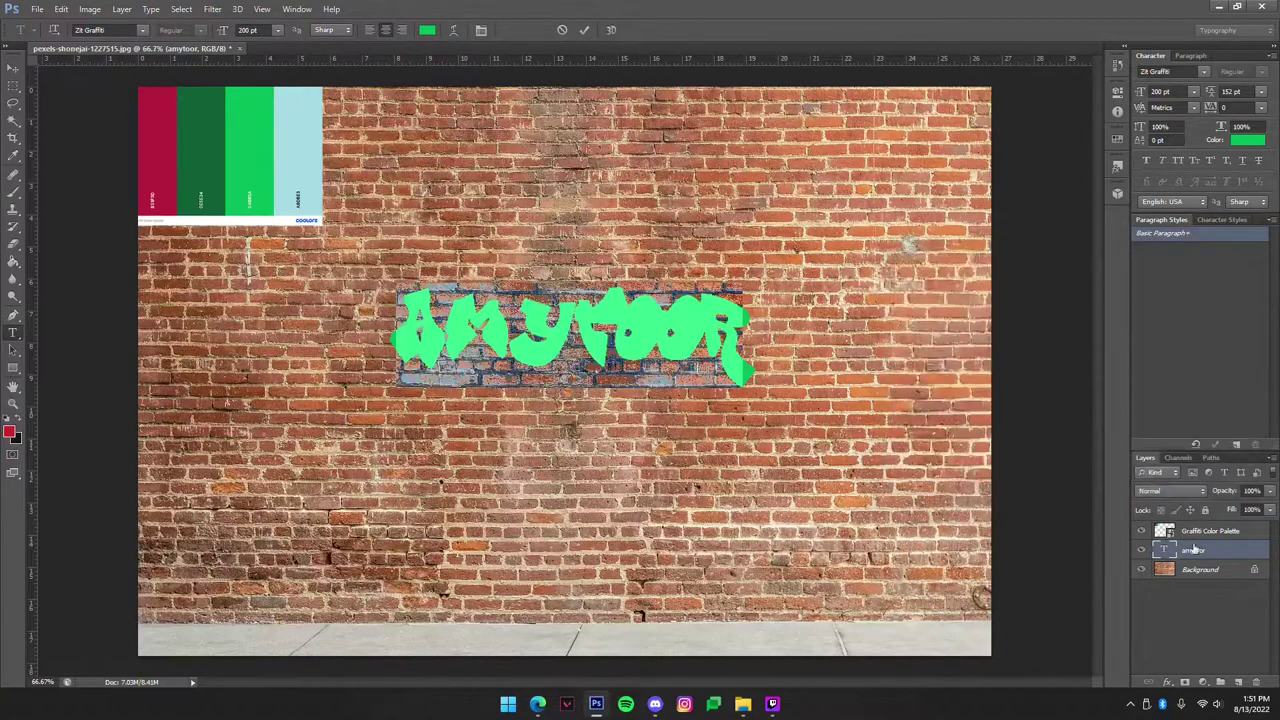
- Set the AMYTOOR font size to 300 pt
left_click(253, 30)
type("350")
key("Return")
type("300")
key("Return")
key("v")
right_click(1163, 550)
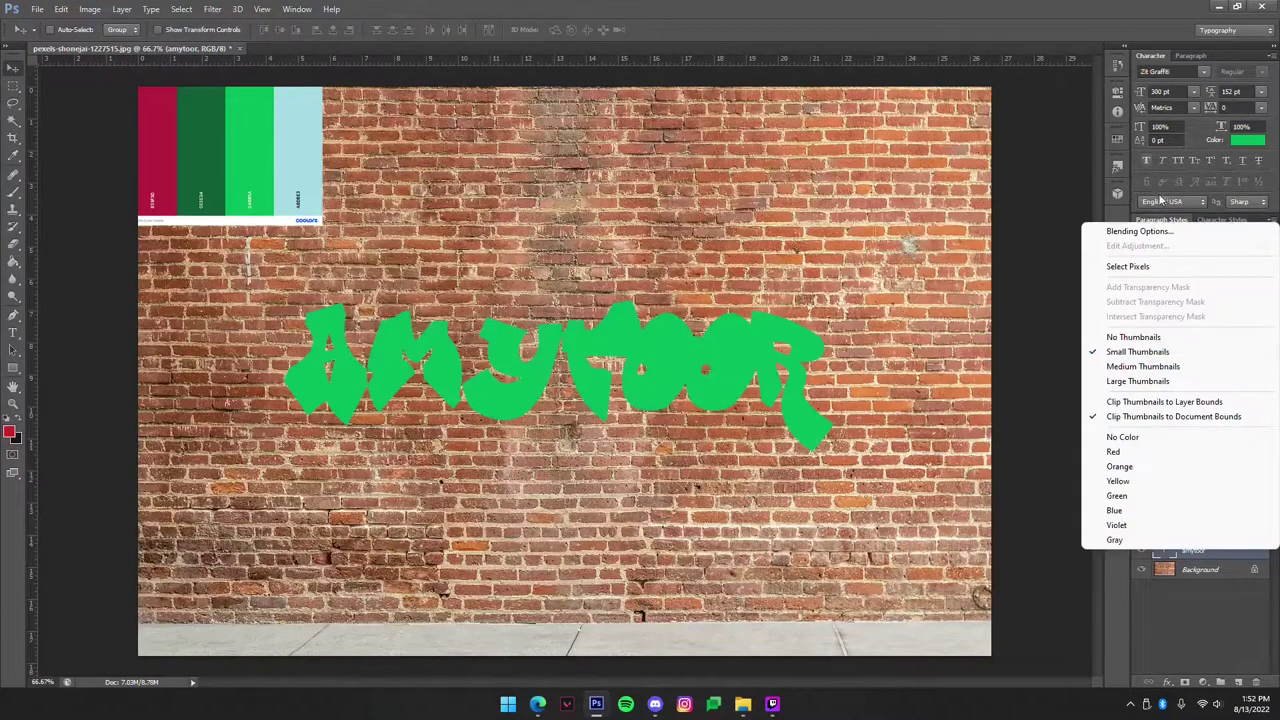
- Open the text layer's Blending Options and enable Inner Shadow
key("Escape")
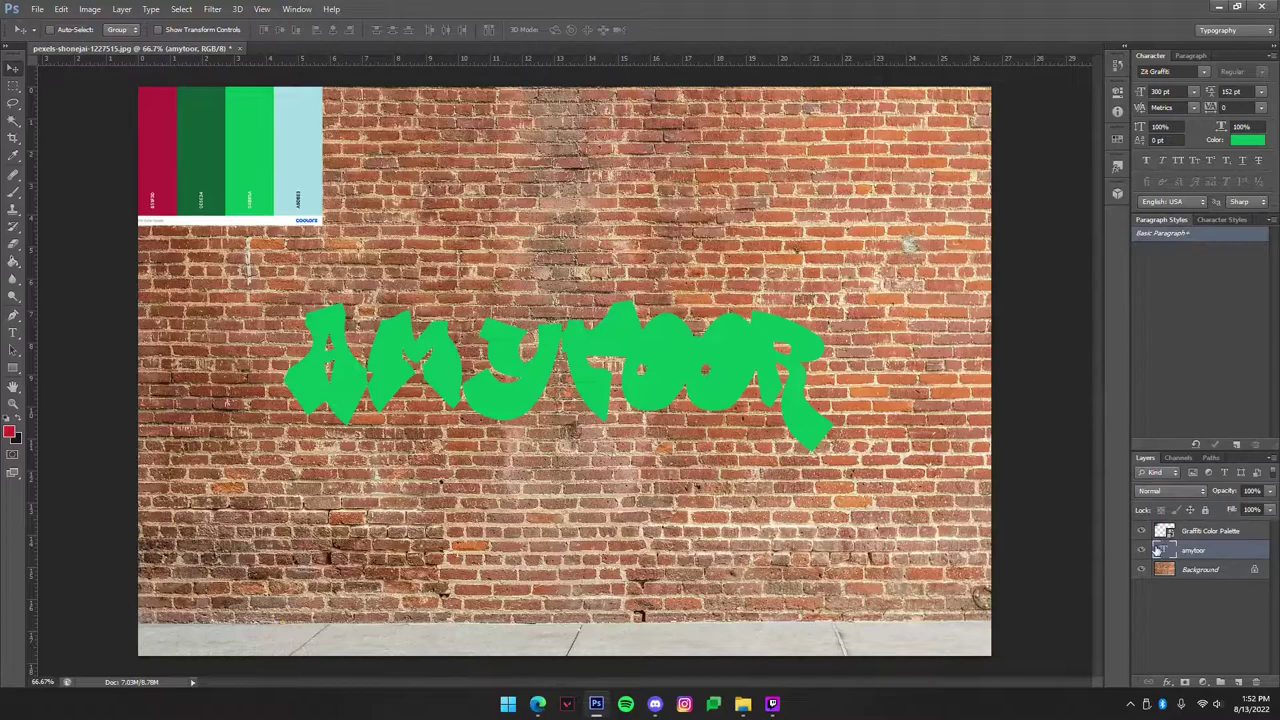
right_click(1192, 551)
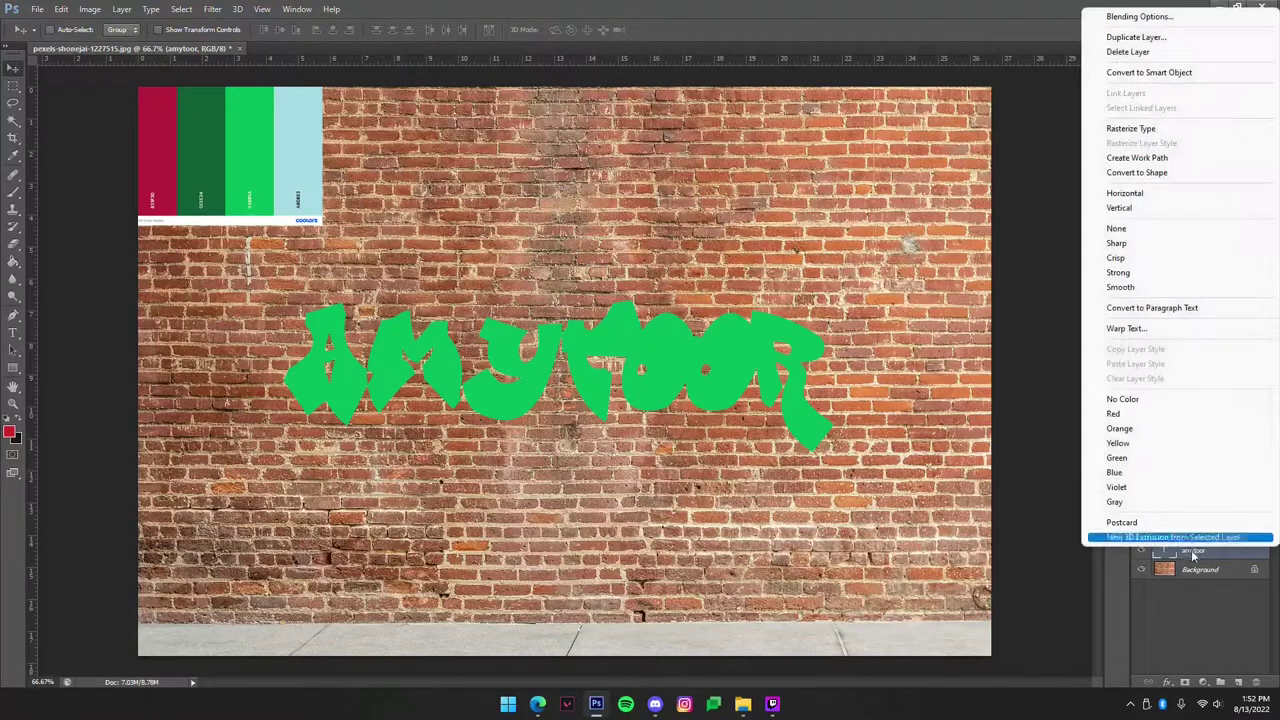
left_click(1188, 17)
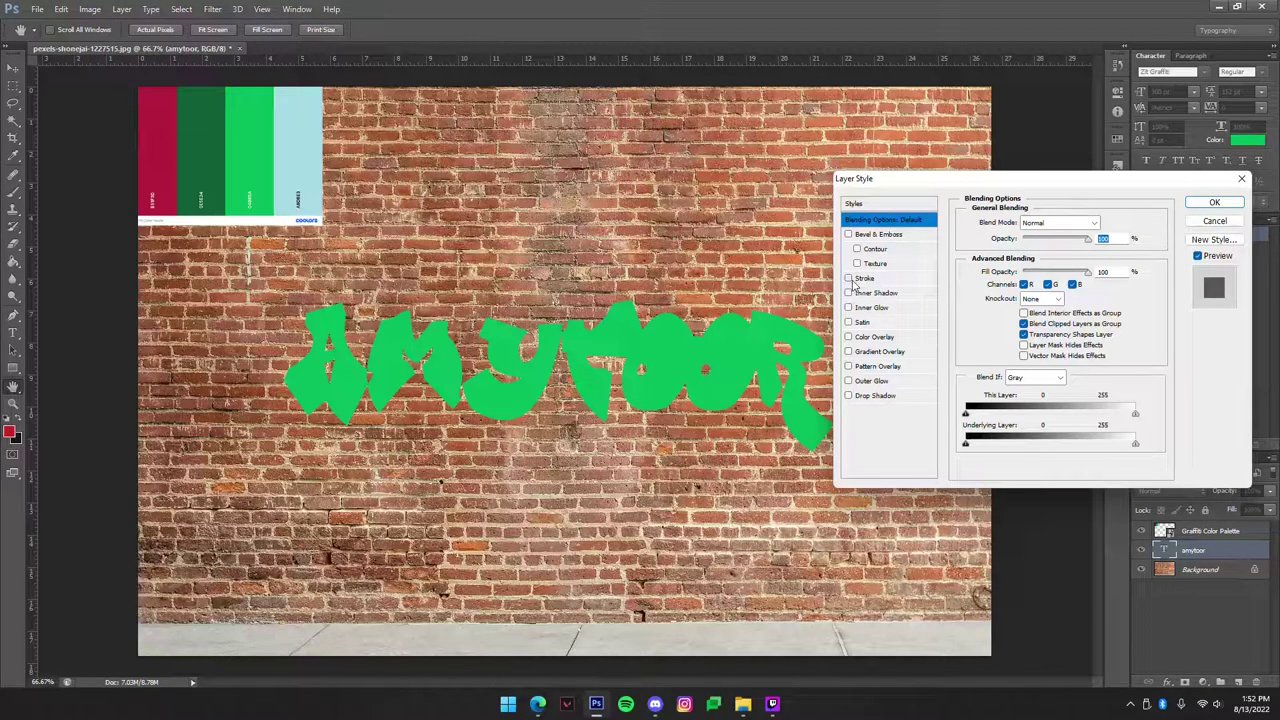
left_click(860, 280)
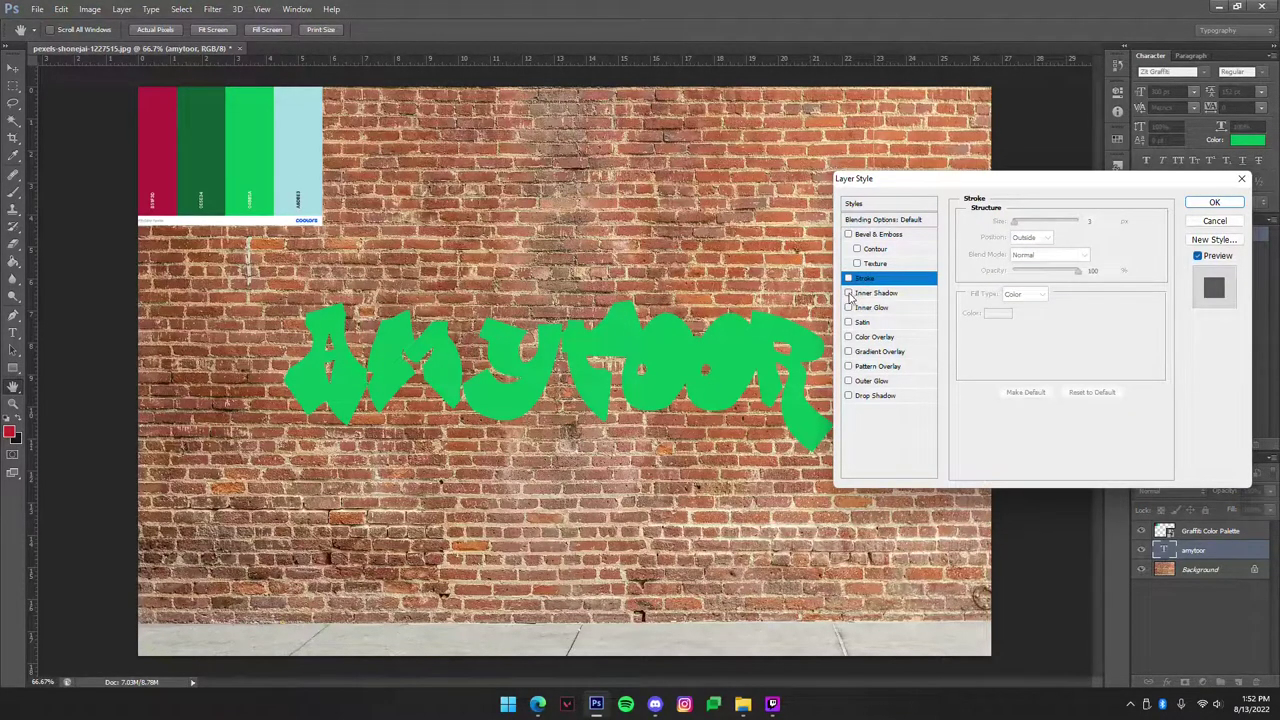
left_click(849, 293)
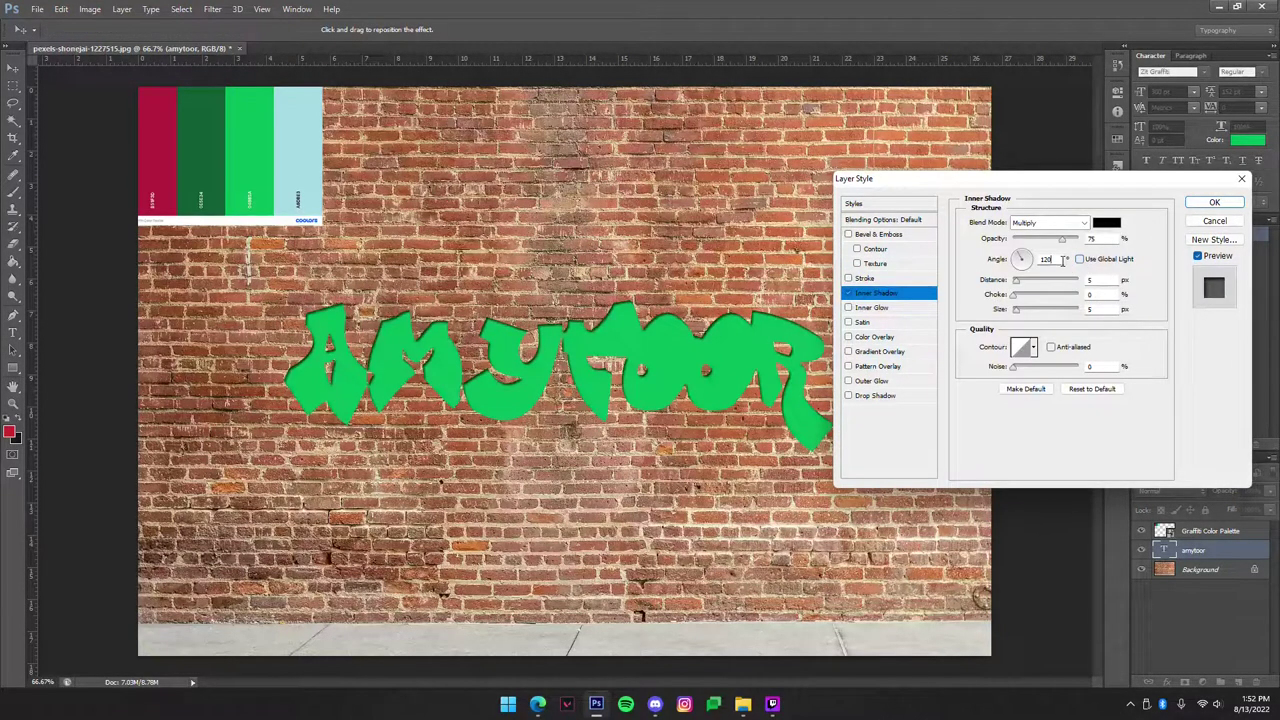
- Set the inner shadow to angle 90, opacity 100% and Normal blend mode
double_click(1062, 259)
type("90")
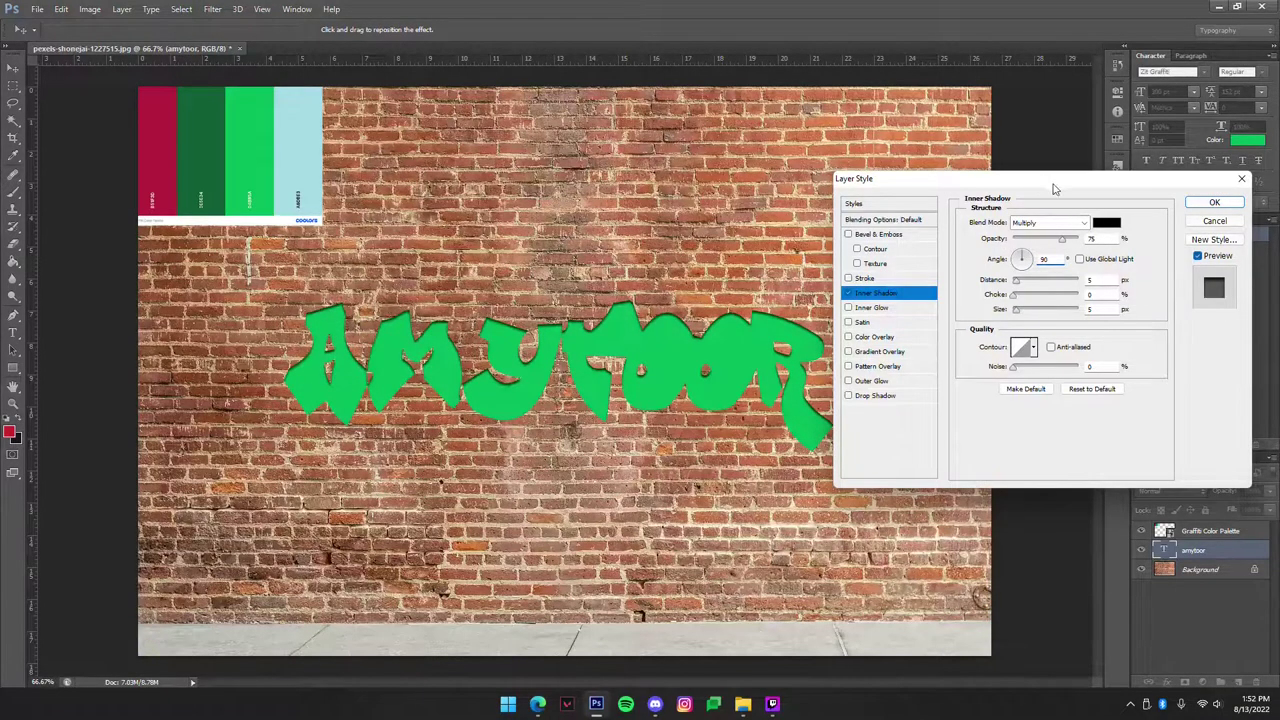
double_click(1097, 239)
type("100")
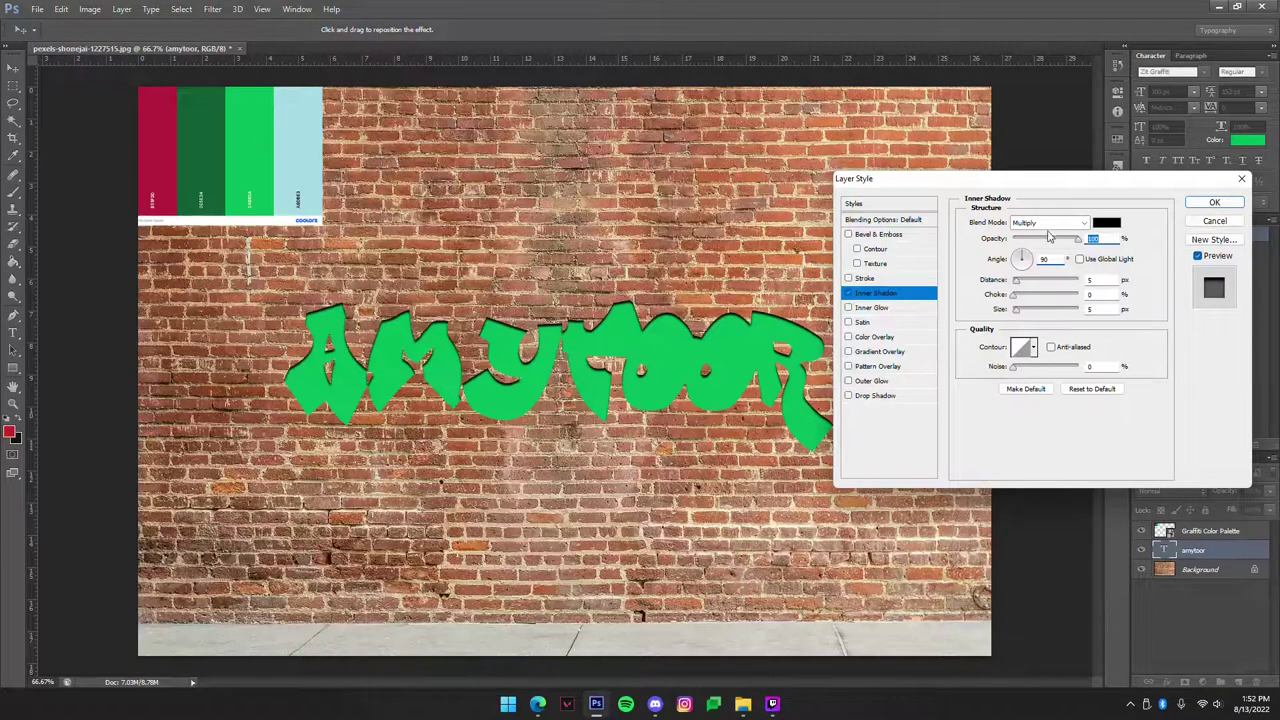
left_click(1036, 225)
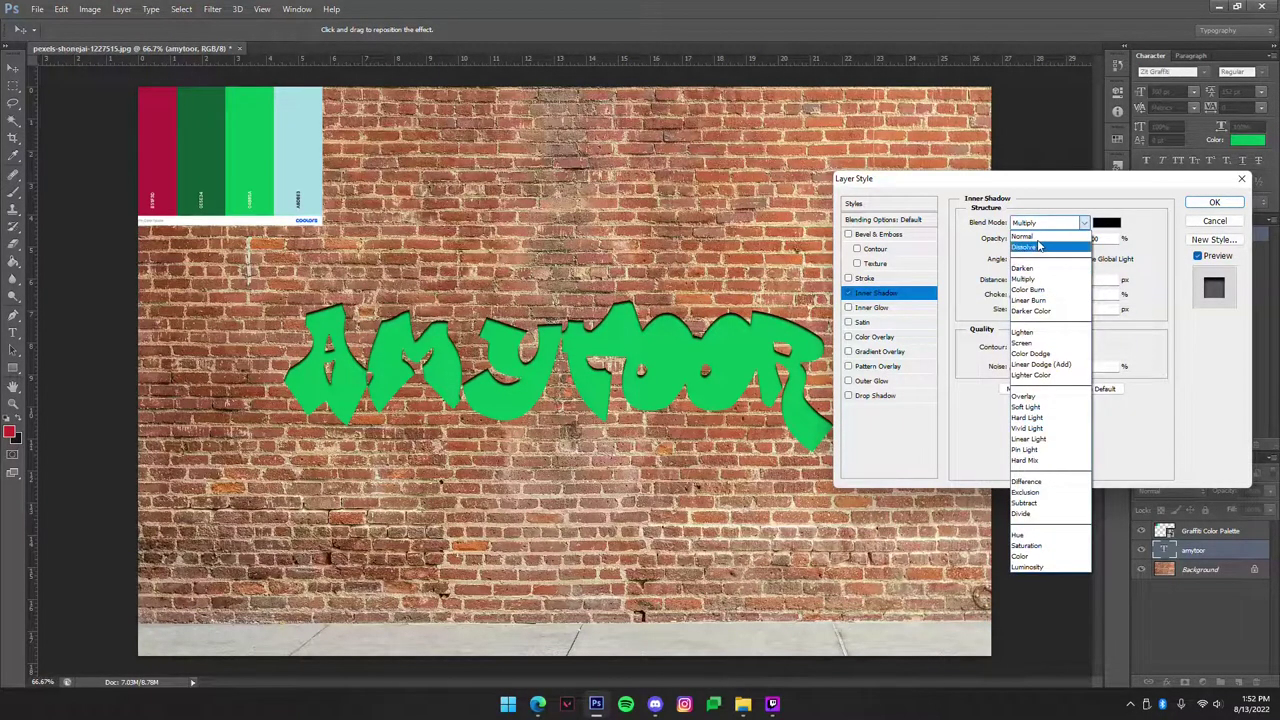
left_click(1030, 236)
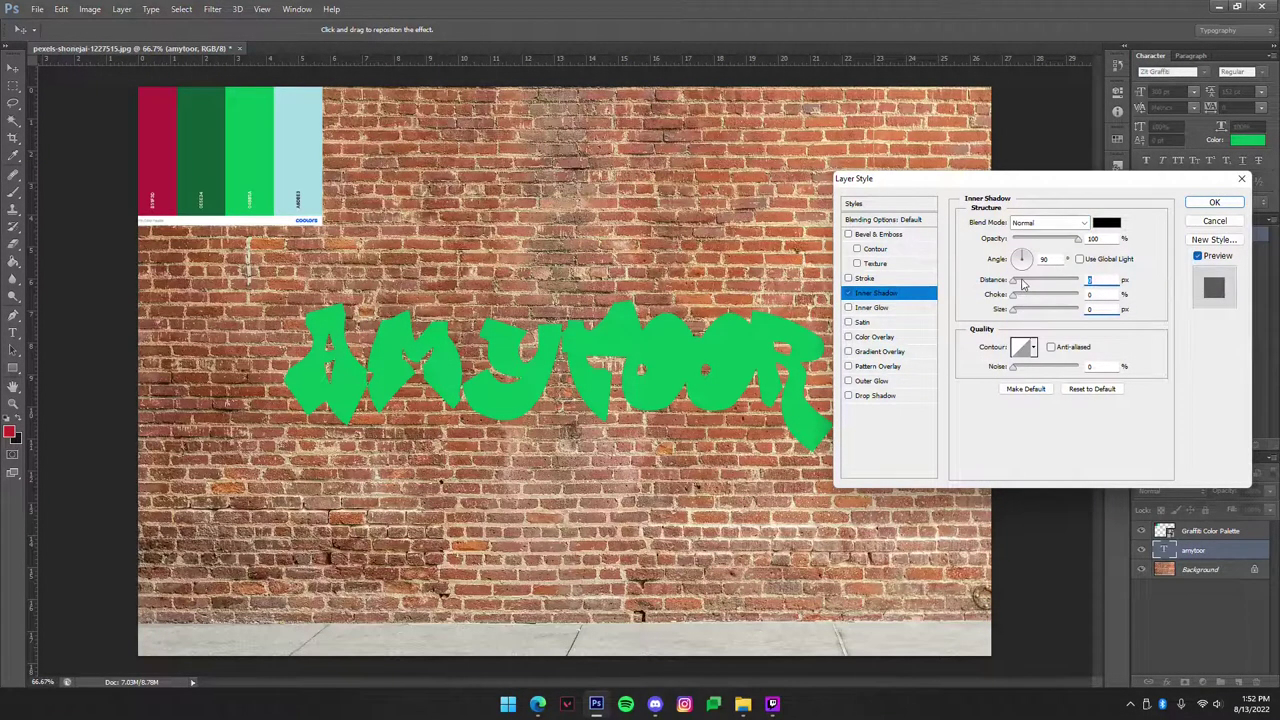
- Keep the inner shadow size at 0 and sample the palette's dark green #0e5e34
left_click_drag(1013, 316, 1072, 290)
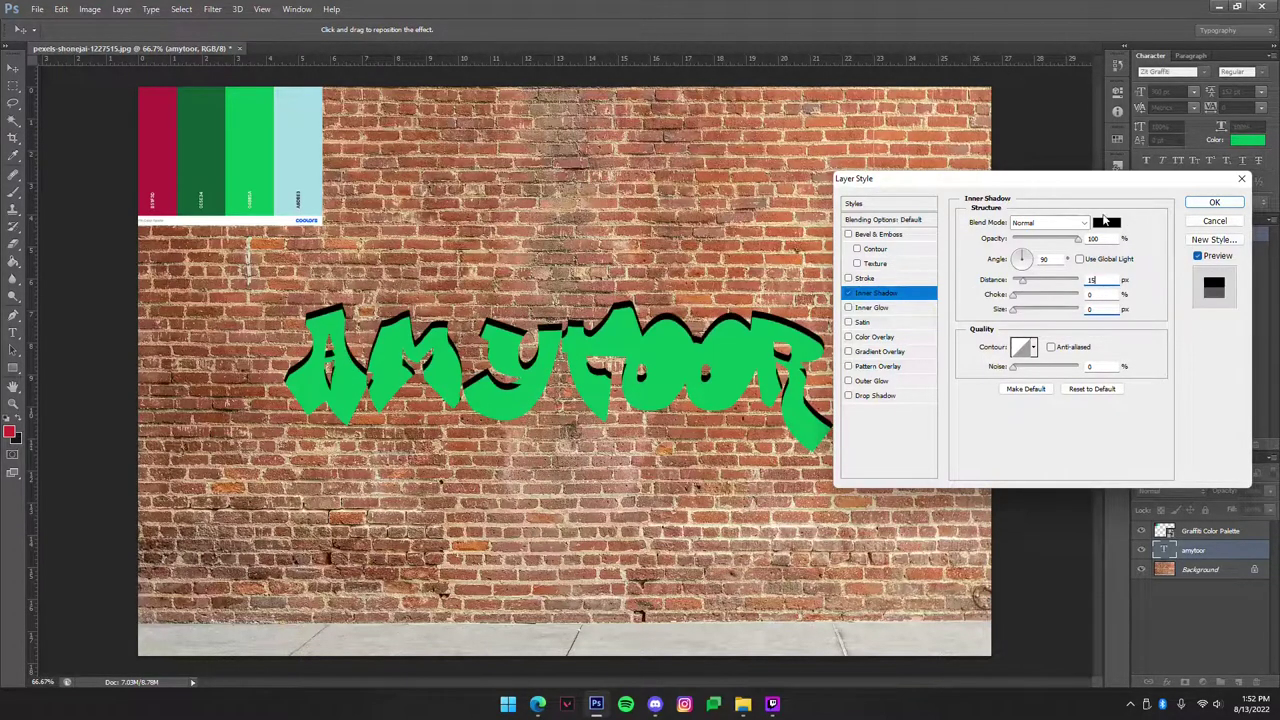
left_click(1106, 222)
left_click(212, 154)
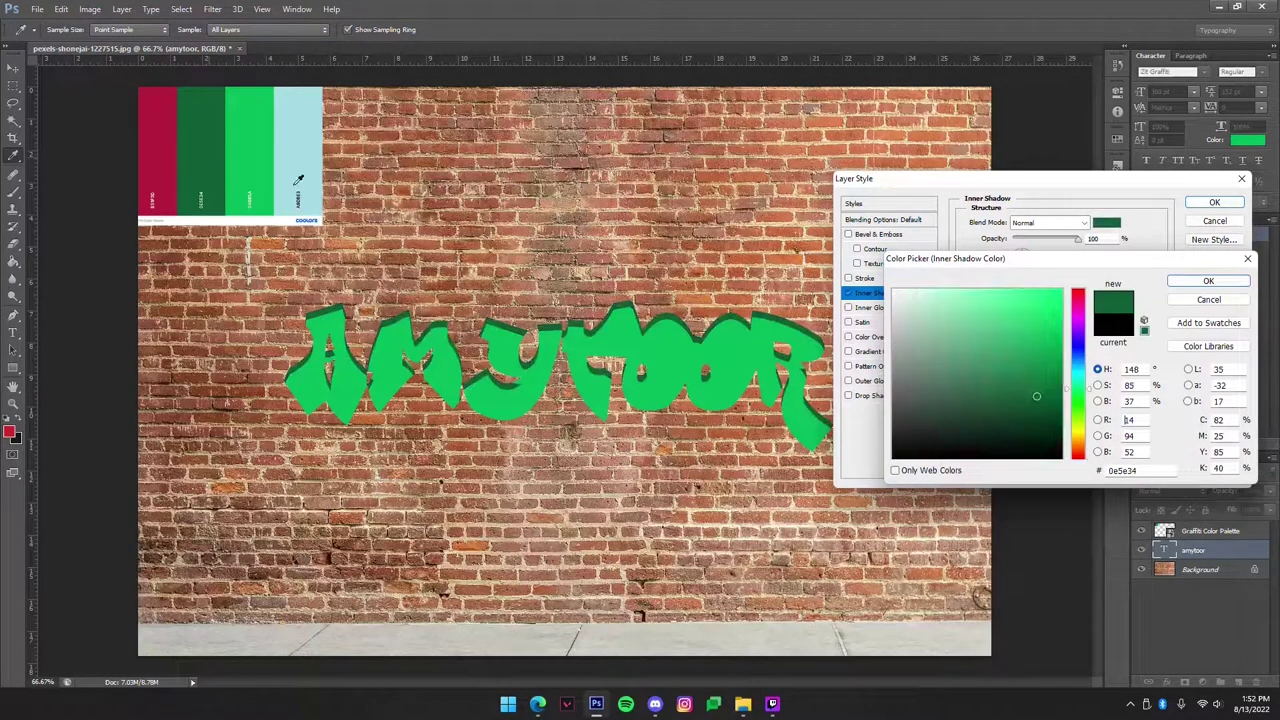
- Confirm the dark green shadow colour and add a 5 px Stroke to the text
left_click(1207, 281)
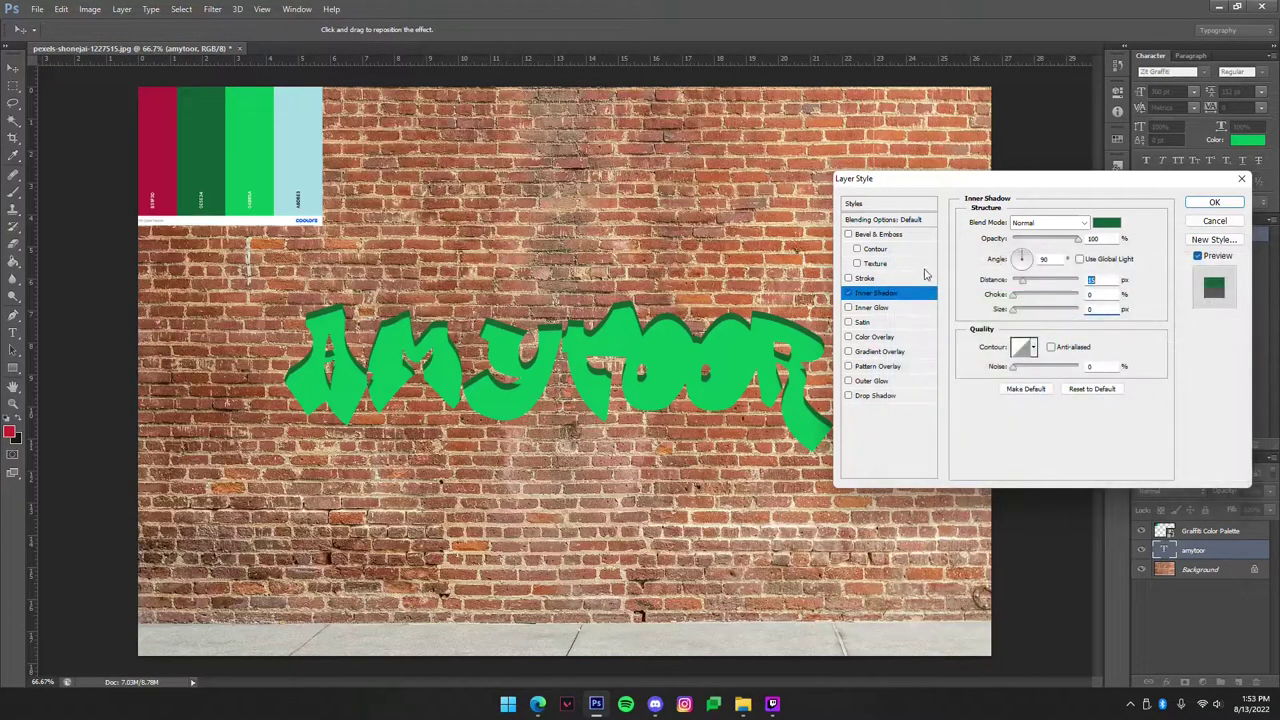
left_click(849, 279)
left_click(878, 279)
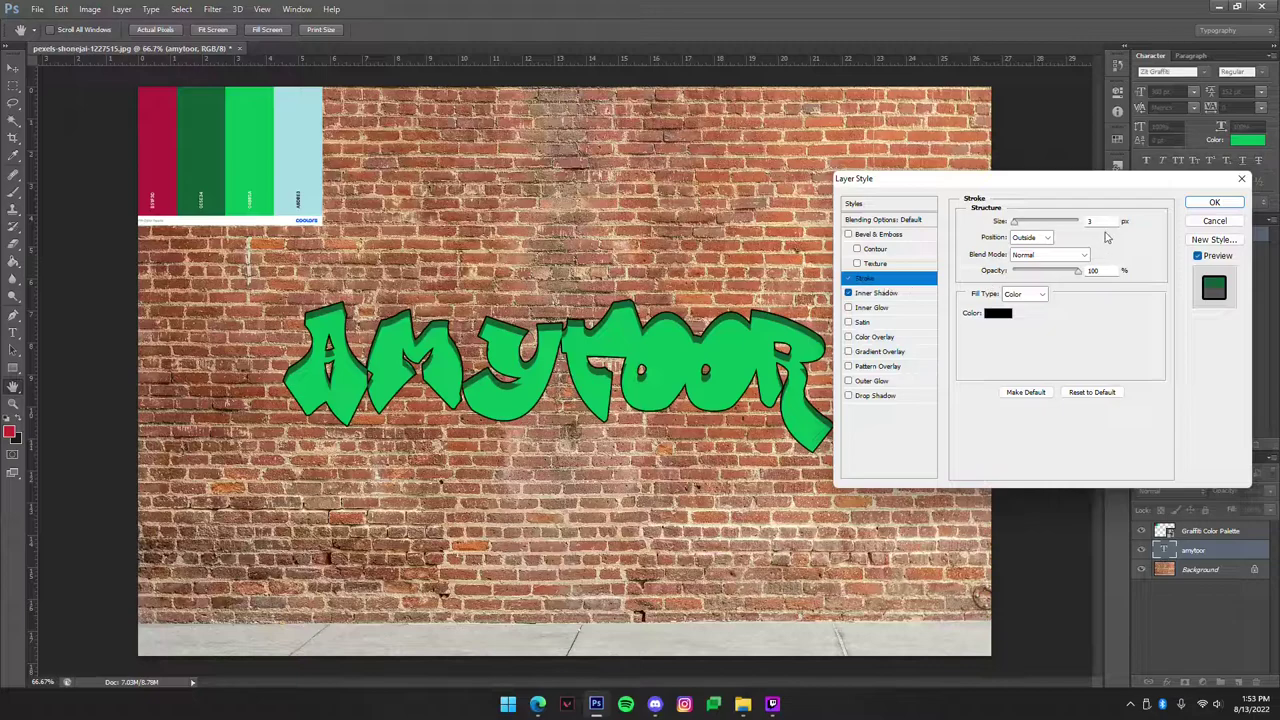
double_click(1092, 222)
type("5")
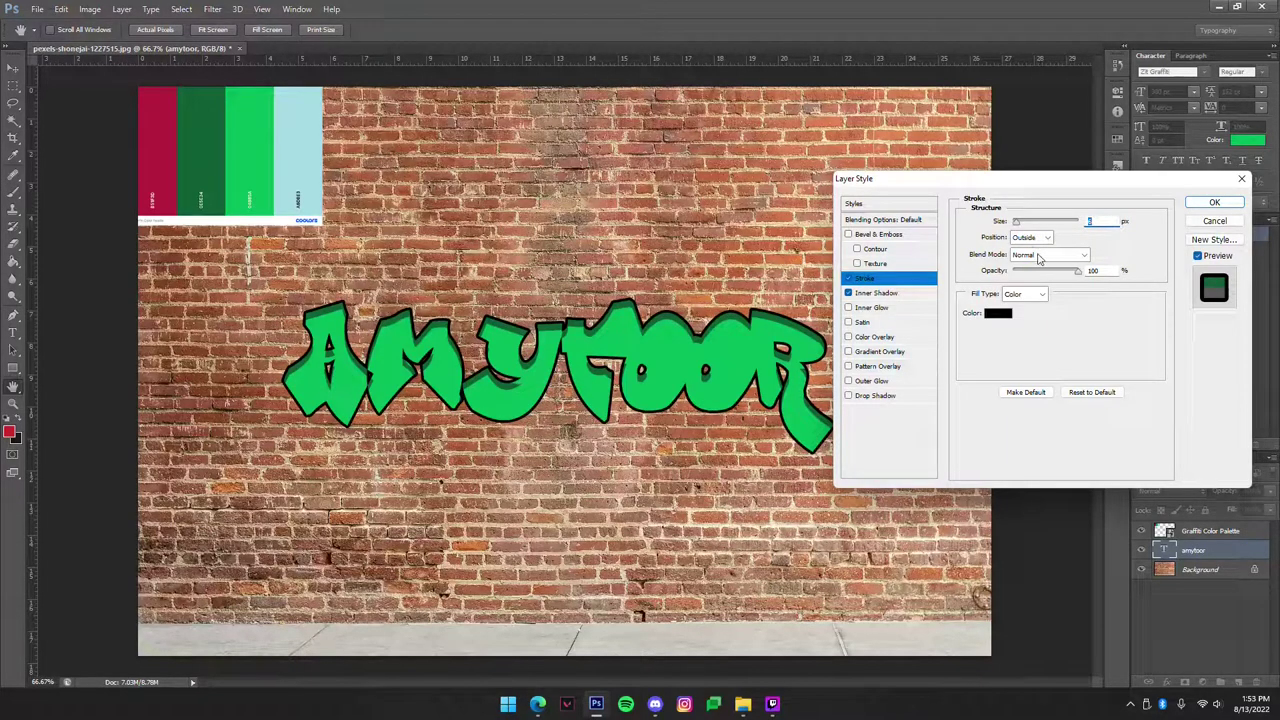
- Colour the stroke with the palette's light-blue swatch
left_click(999, 313)
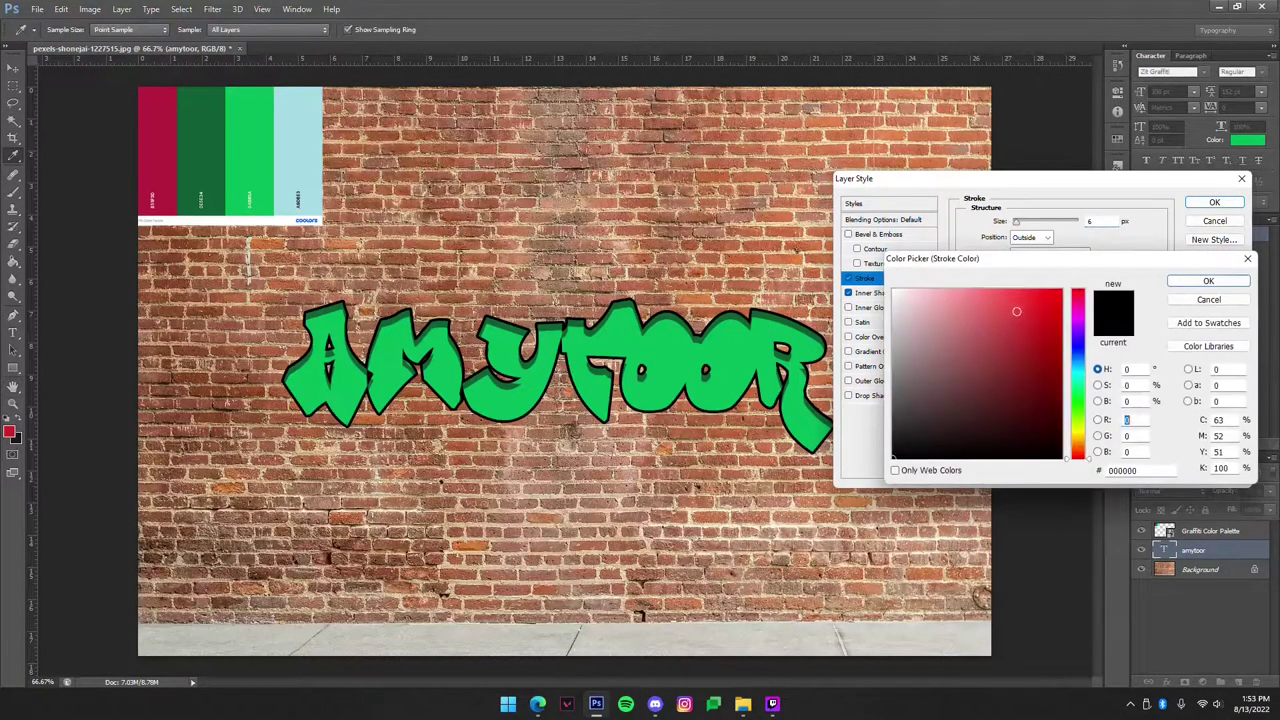
left_click(301, 150)
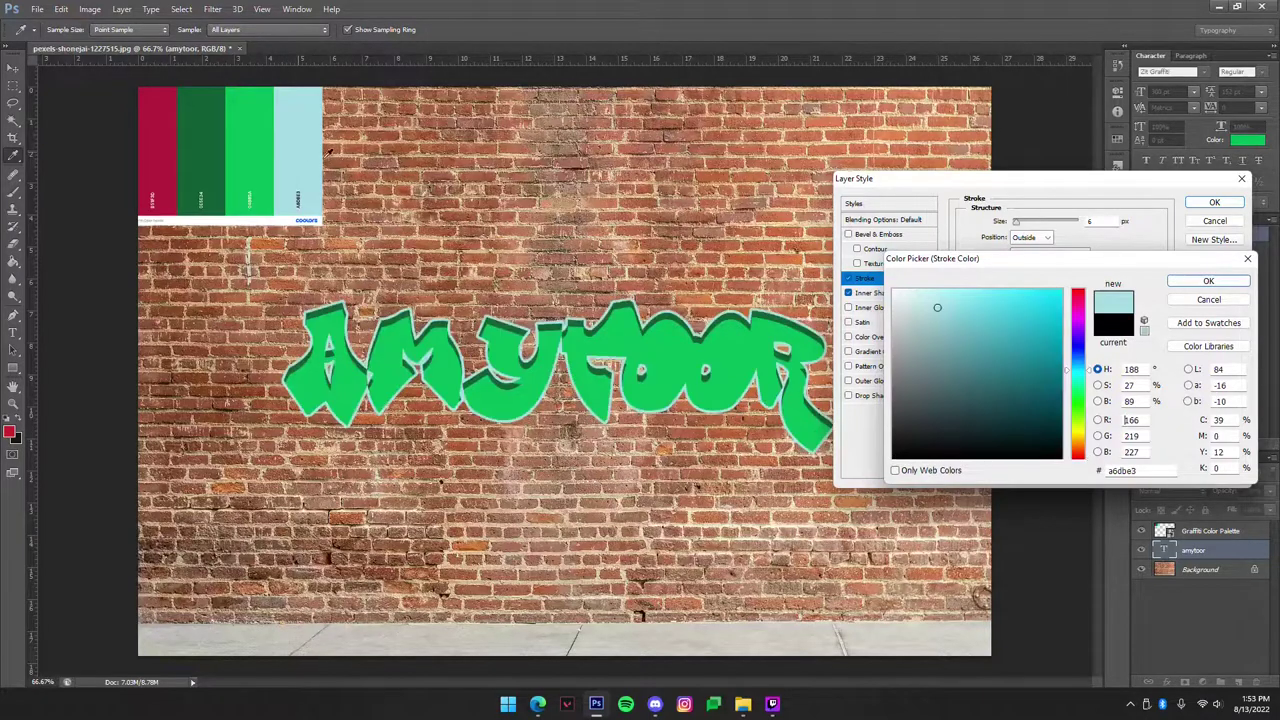
left_click(1205, 282)
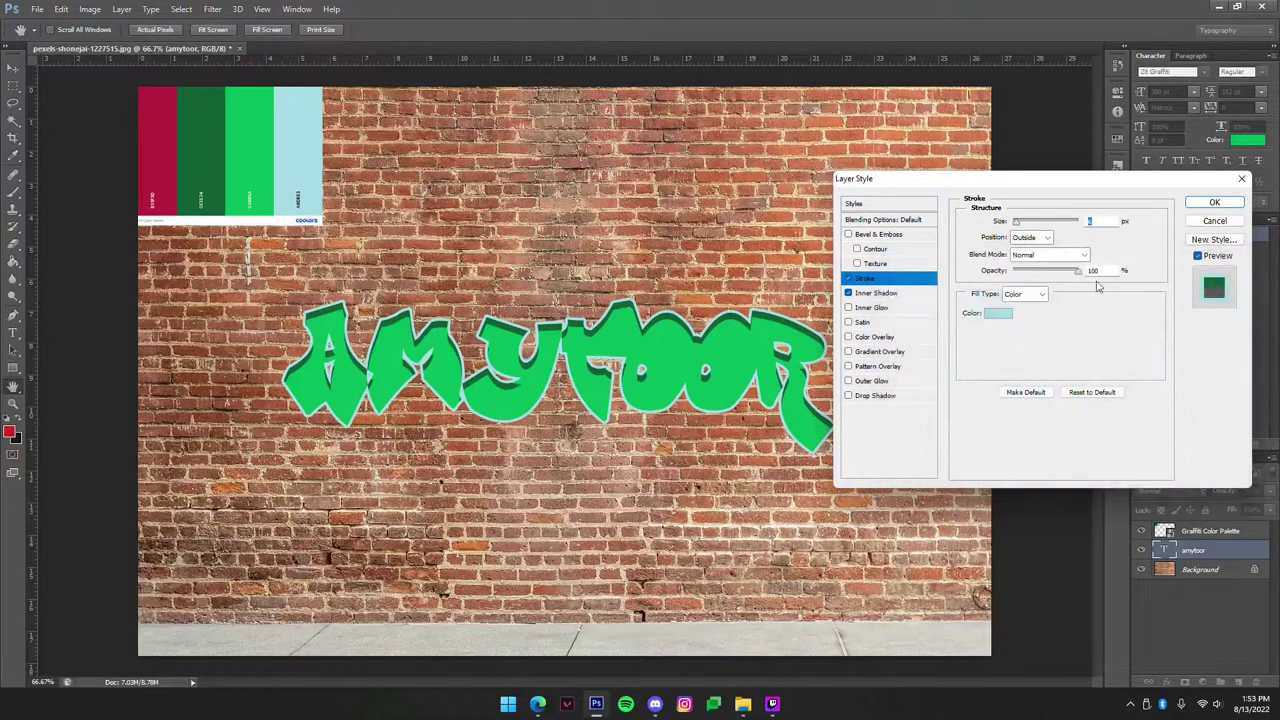
- Enable Outer Glow at 100% opacity, Normal blend mode, Precise technique, spread 100 and size 20
left_click(868, 381)
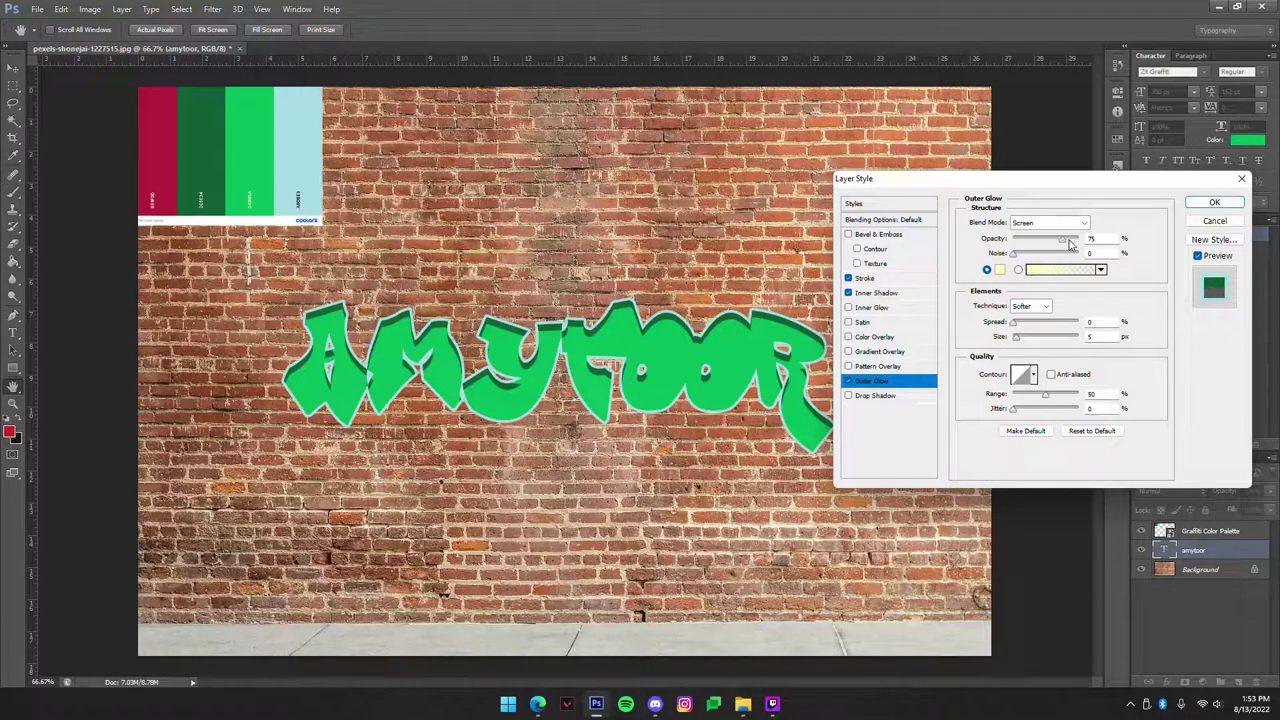
left_click_drag(1070, 244, 1082, 245)
left_click(1054, 222)
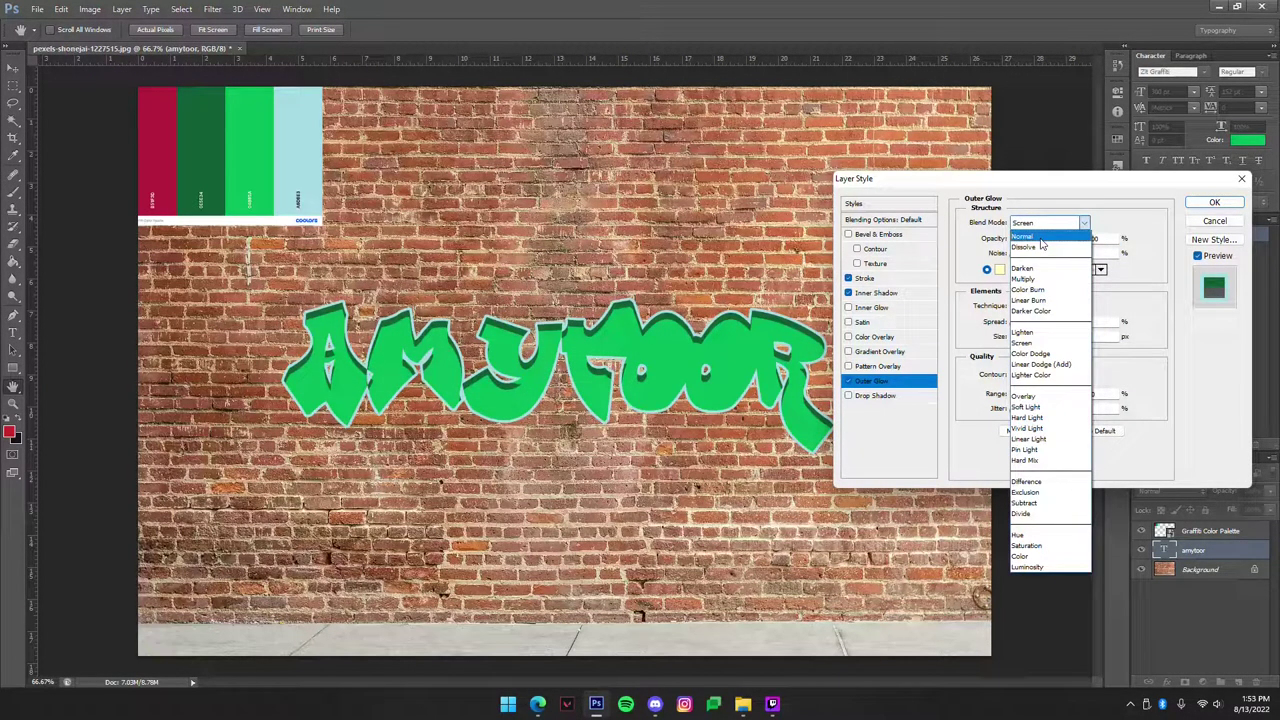
left_click(1041, 240)
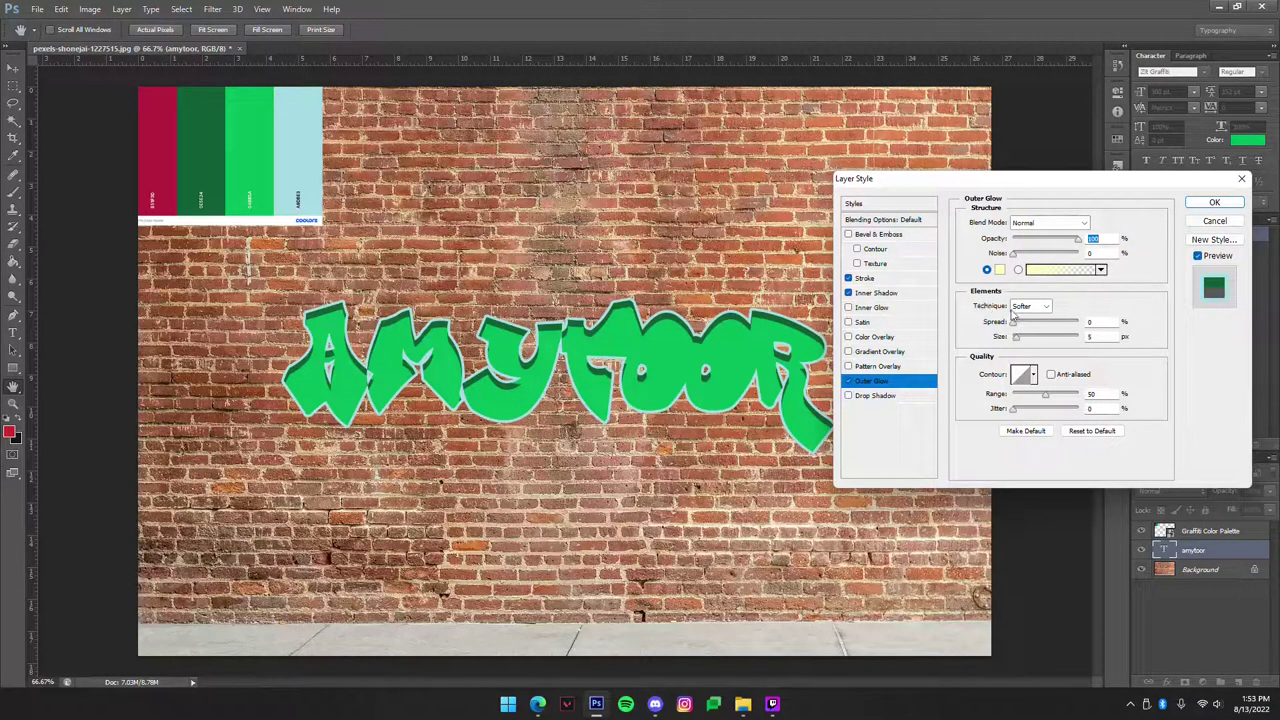
left_click(1031, 307)
left_click(1028, 331)
left_click_drag(1015, 322, 1094, 333)
left_click_drag(1016, 338, 1023, 338)
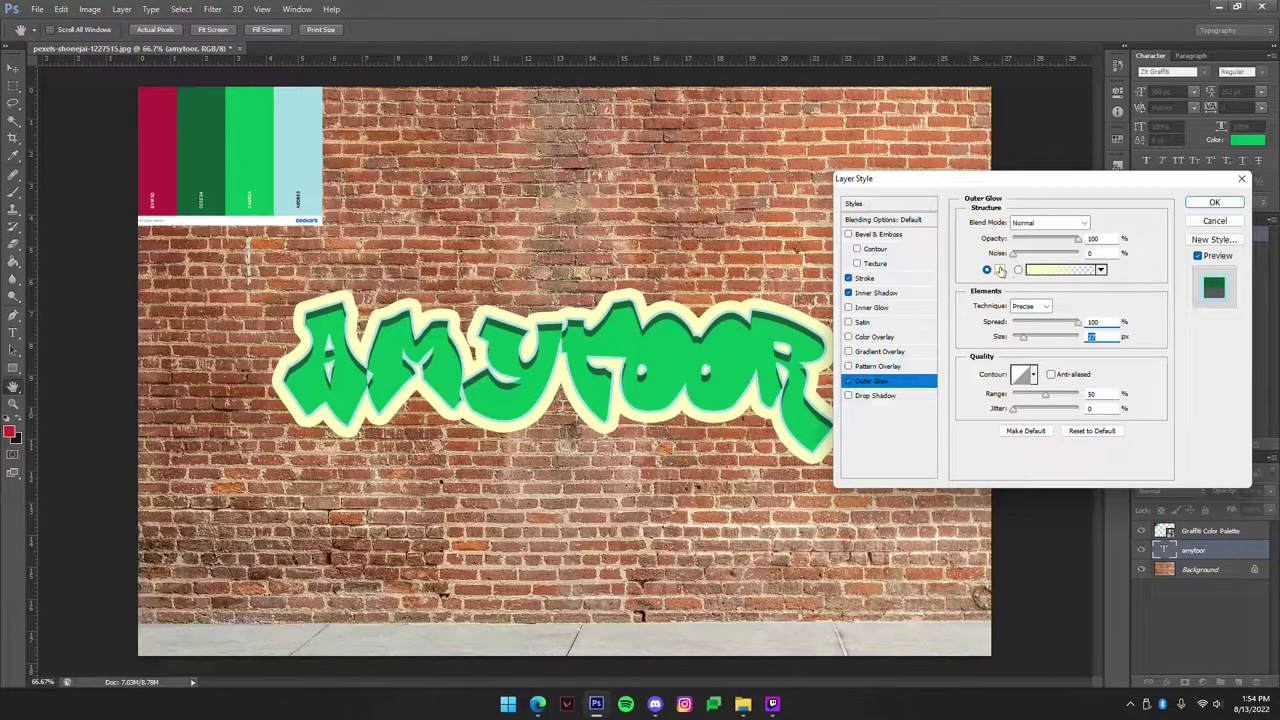
- Set the glow colour to the palette's crimson #b51f3d and slim the glow back to 20 px
left_click(999, 271)
left_click(160, 138)
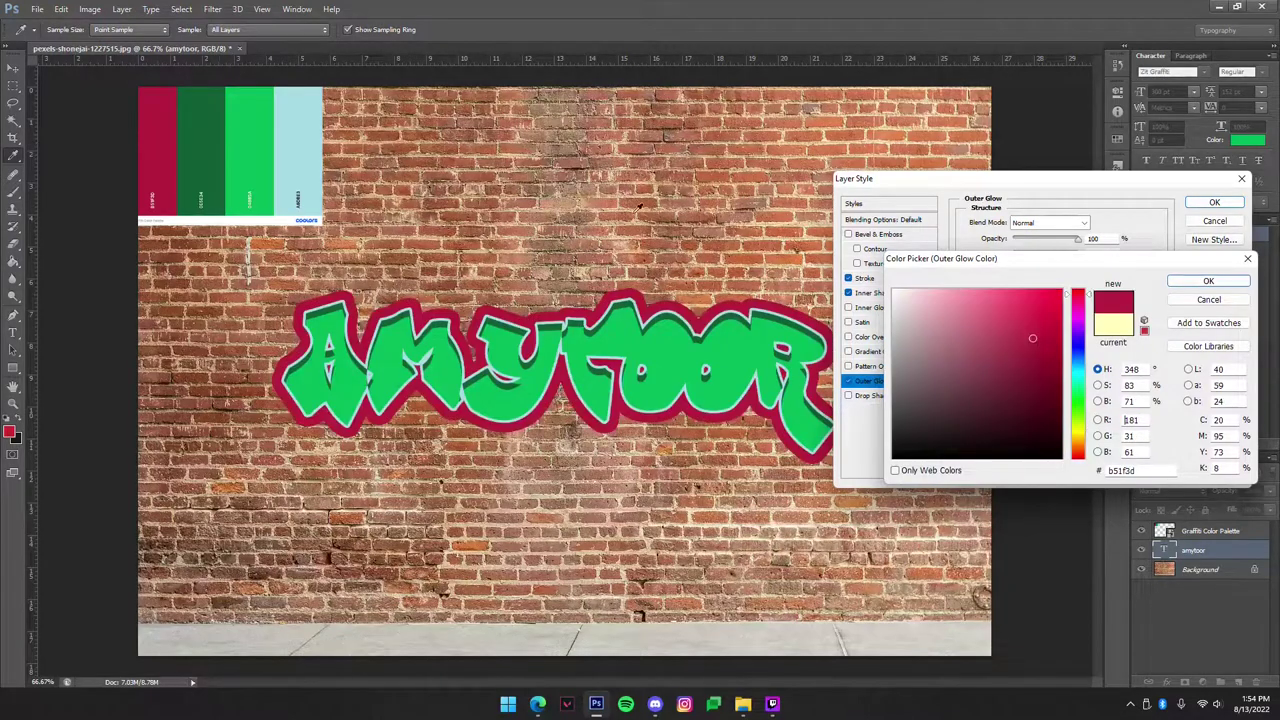
left_click(1205, 281)
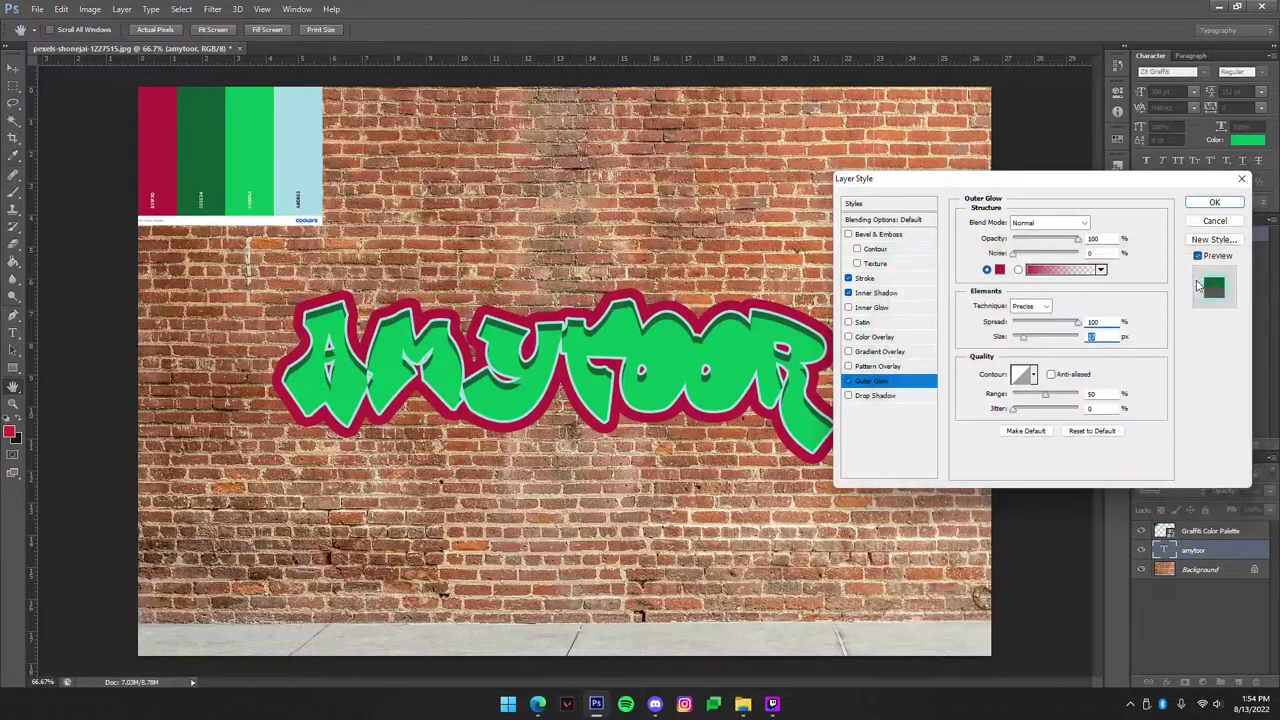
left_click(1022, 338)
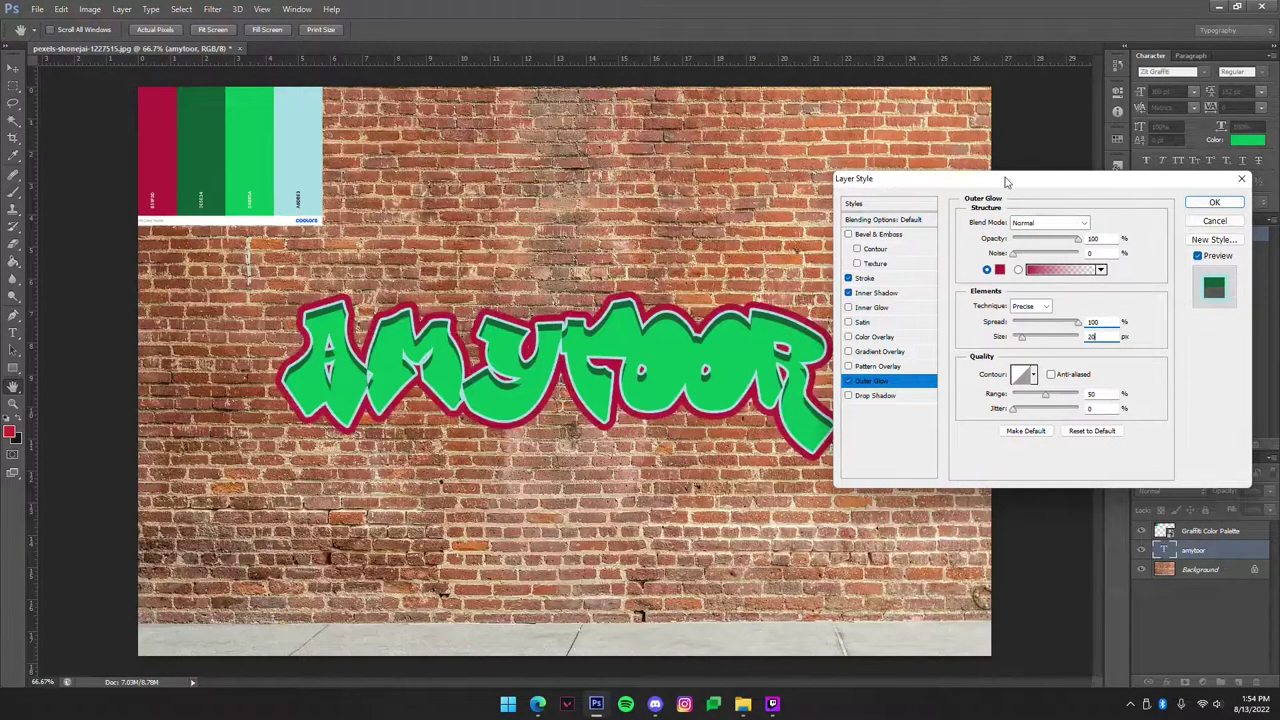
- Apply the layer styles and delete the Graffiti Color Palette layer
left_click(1217, 204)
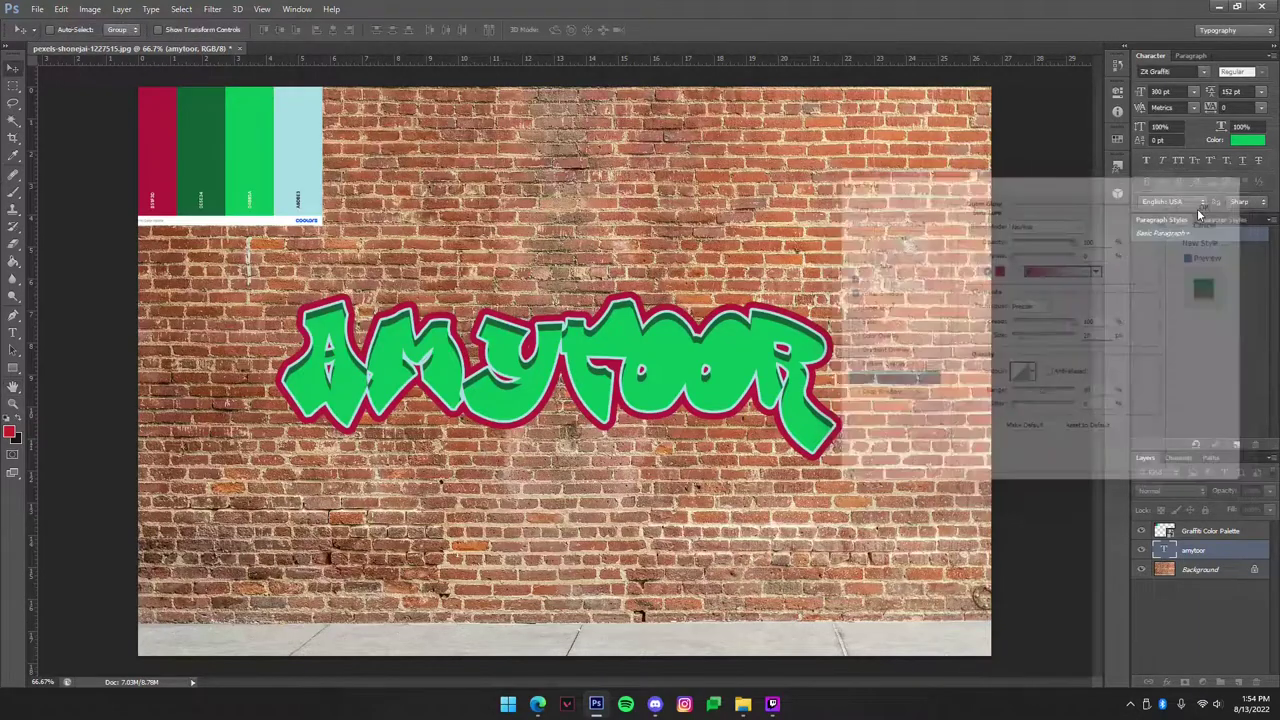
left_click(1142, 531)
left_click(1193, 539)
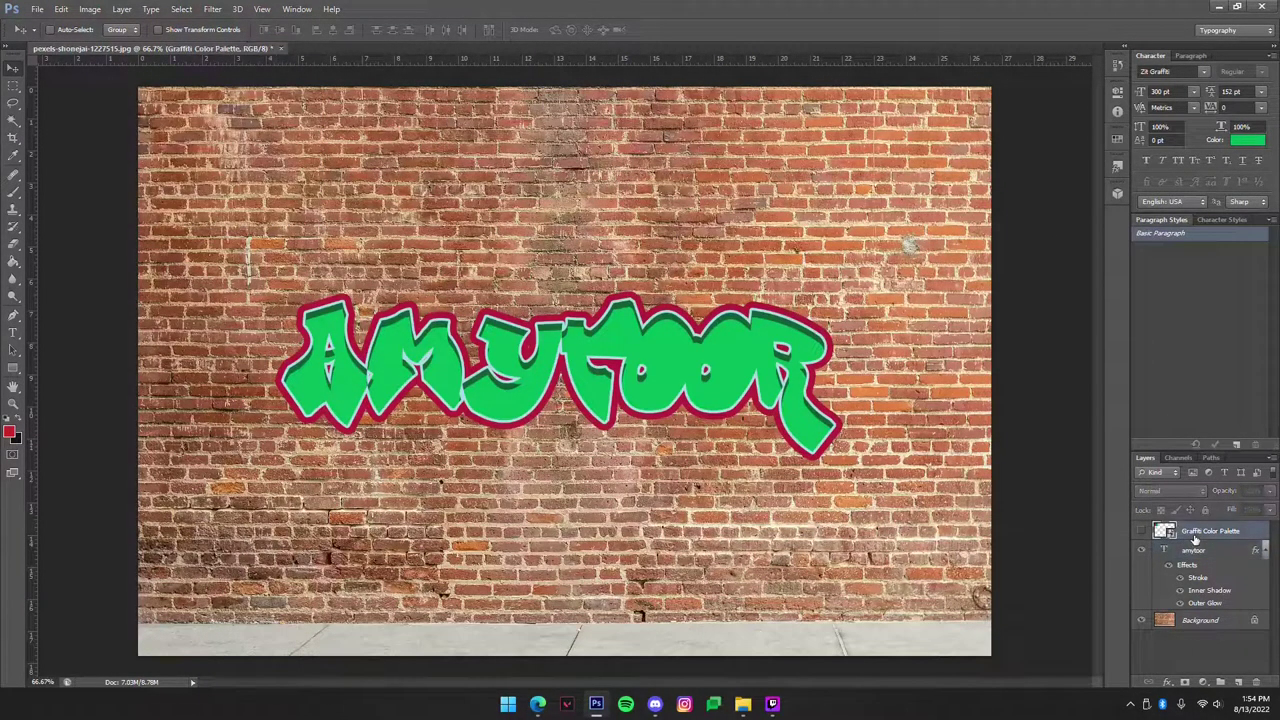
key("Delete")
- Convert the styled amytoor text layer into a smart object
right_click(1186, 535)
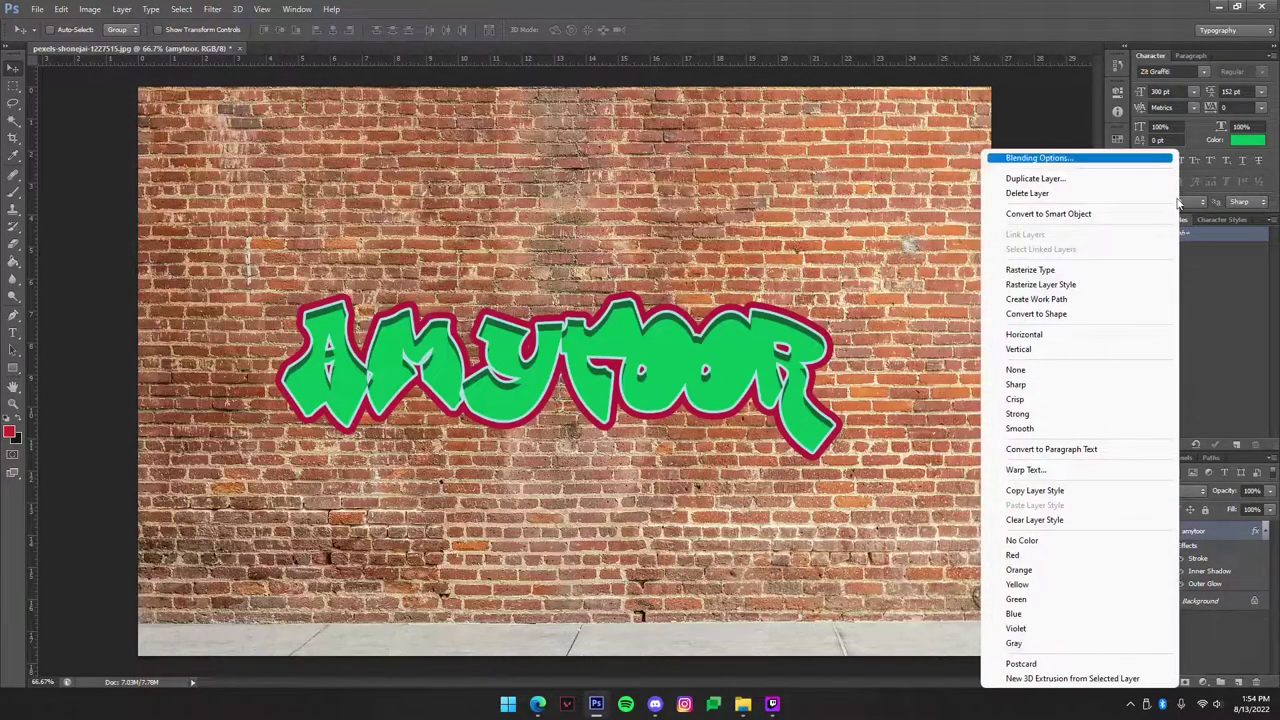
left_click(1204, 535)
right_click(1200, 523)
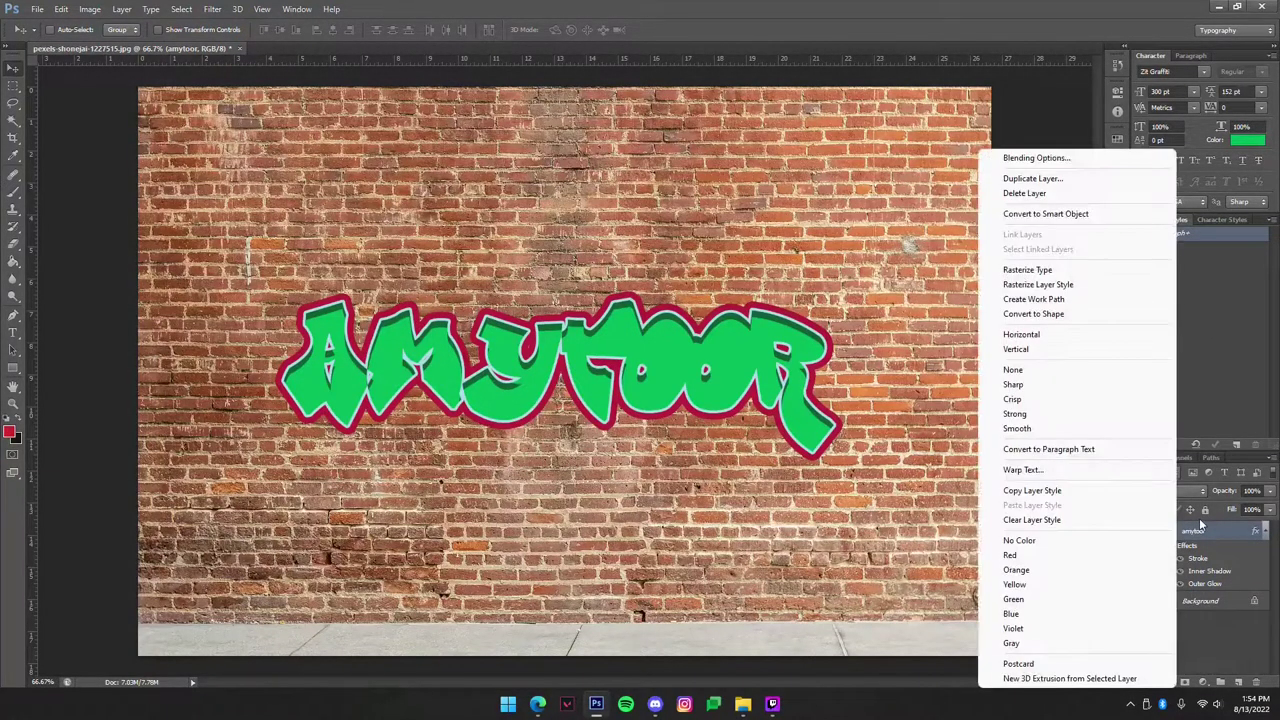
left_click(1205, 538)
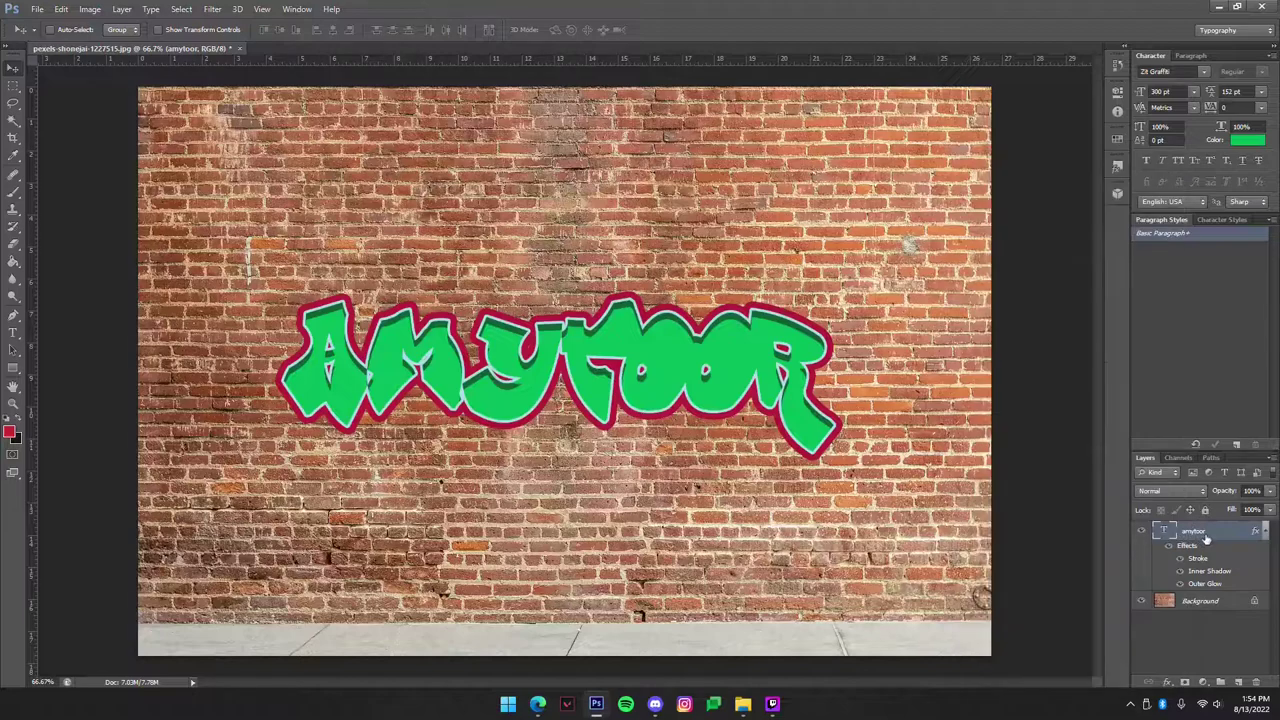
right_click(1197, 536)
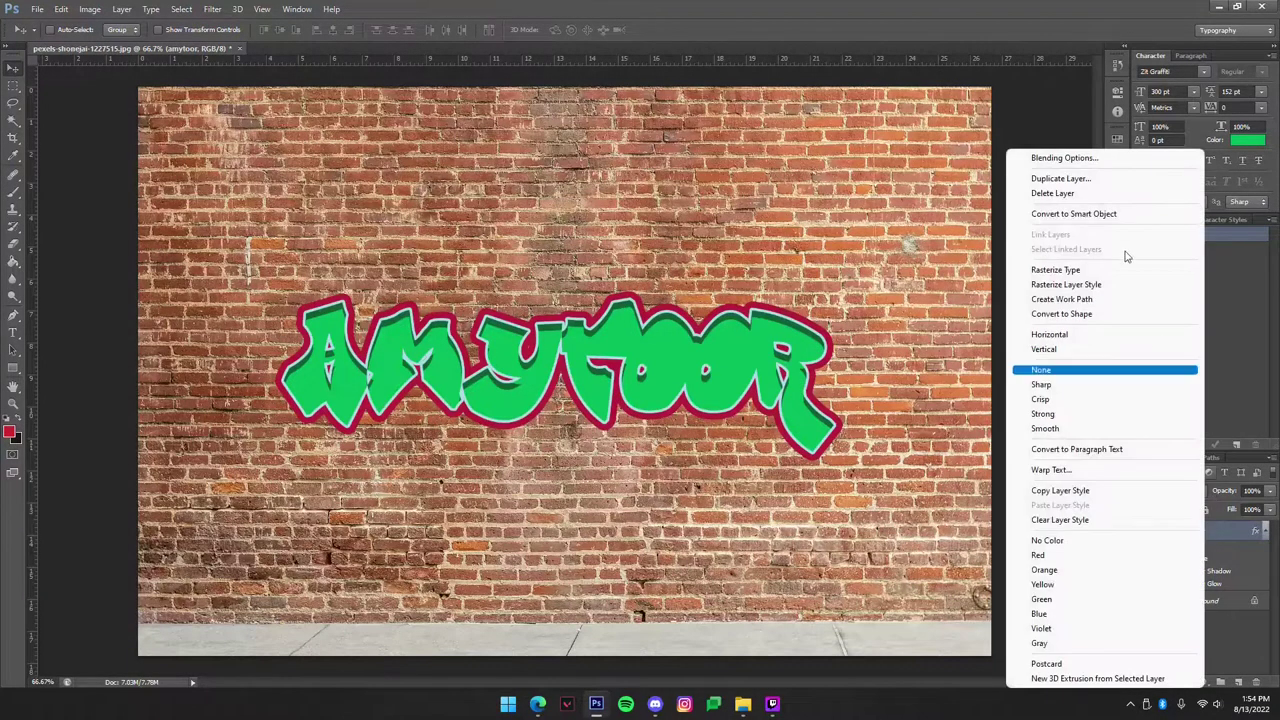
left_click(1083, 216)
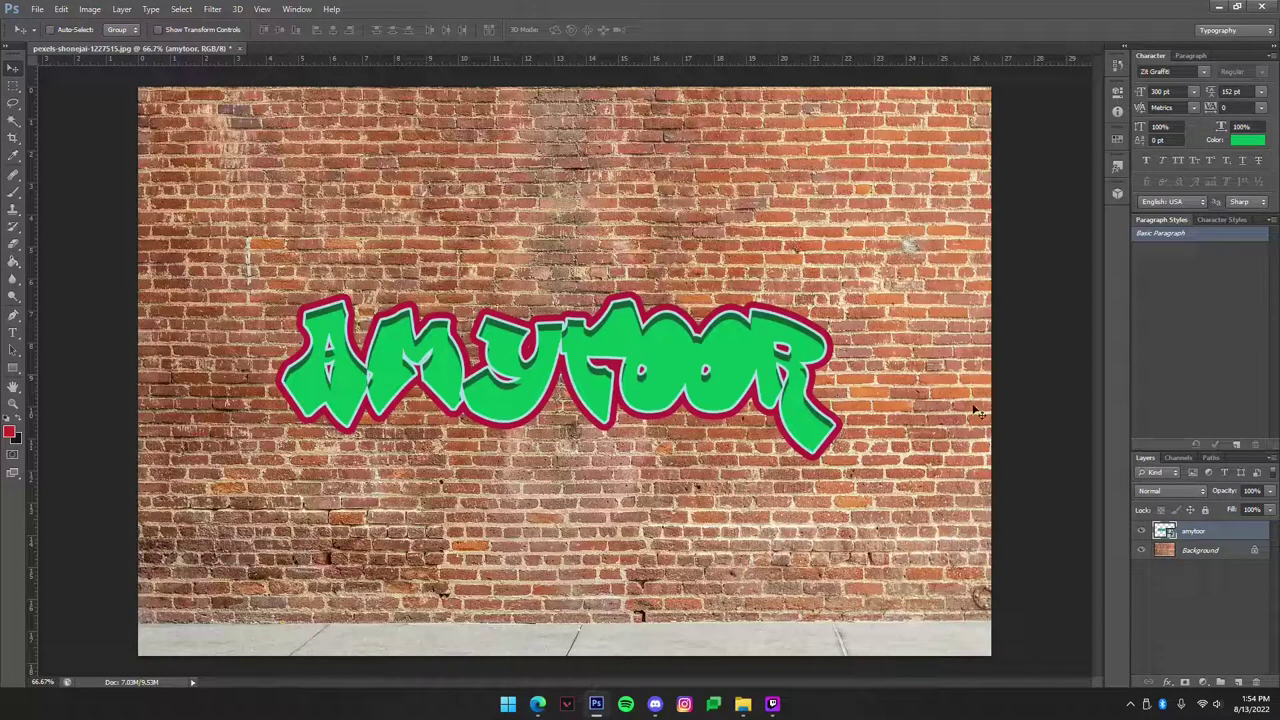
- Preview the amytoor smart object's contents, then close them to return to the wall
right_click(1185, 540)
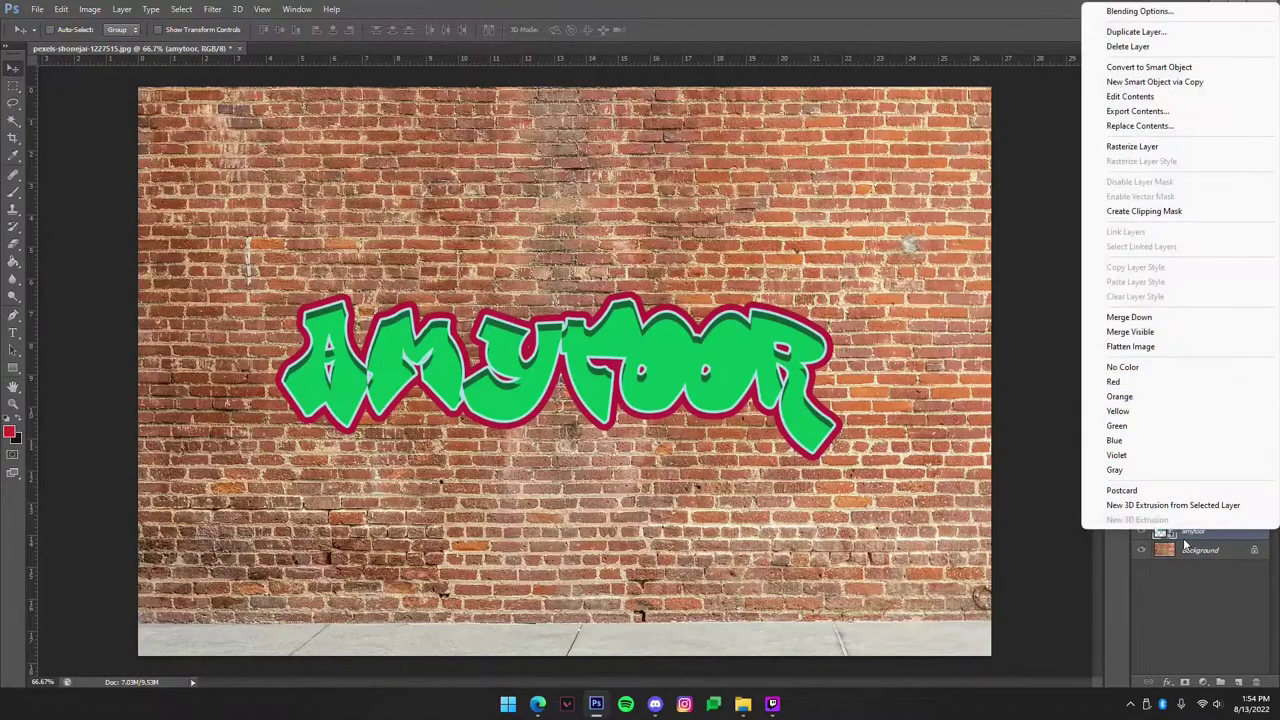
left_click(1184, 545)
double_click(1165, 530)
key("Return")
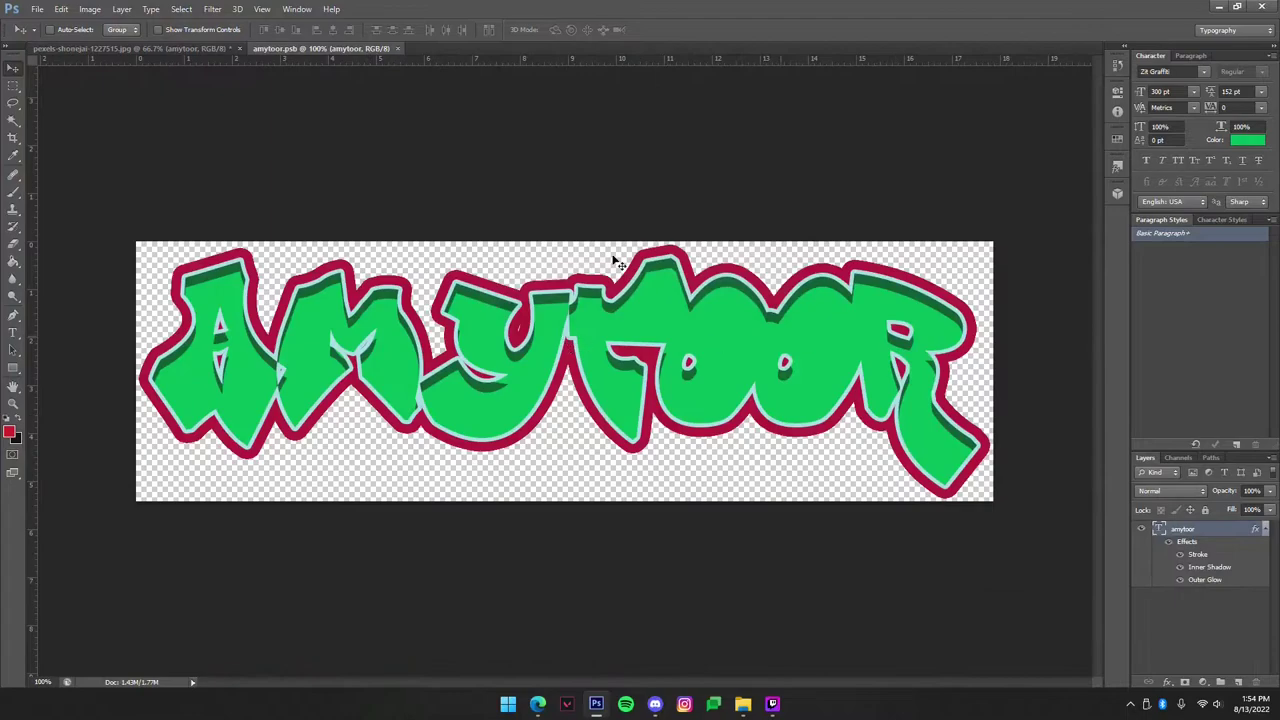
key("ctrl+w")
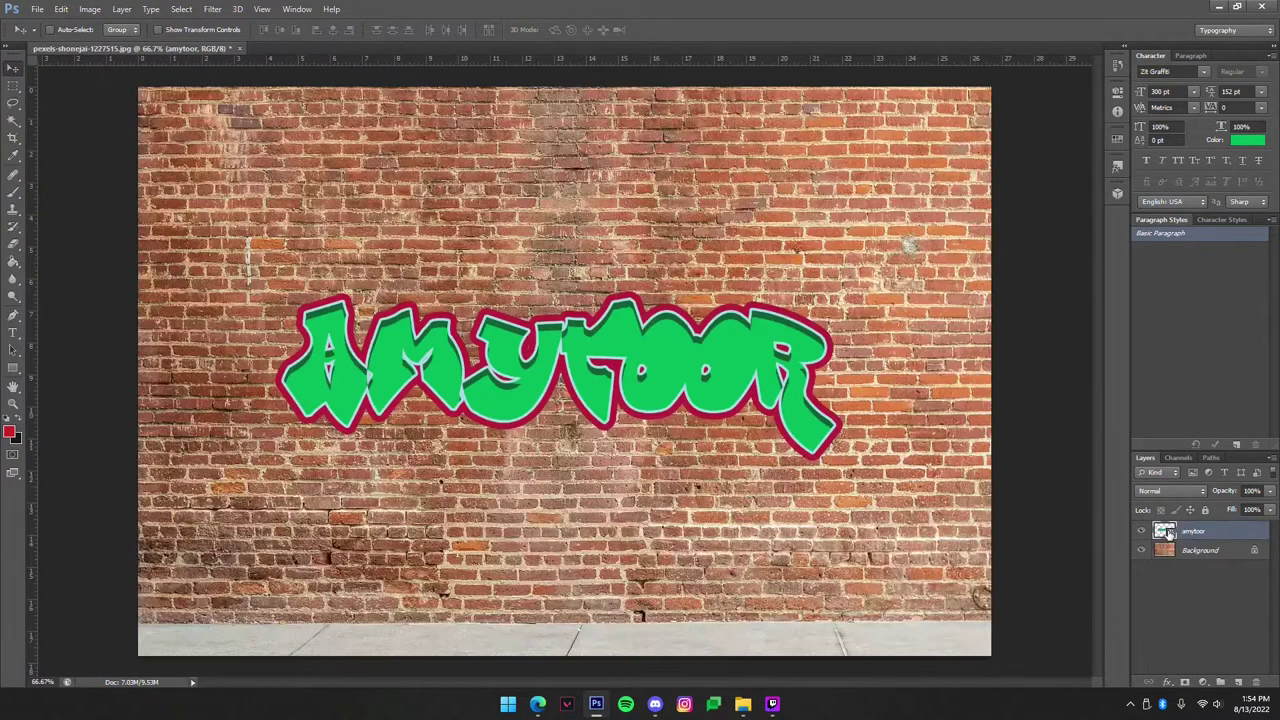
- Apply Filter > Distort > Displace with horizontal and vertical scale 5, using pexels-shonejai-1227515.psd as the map
left_click(212, 10)
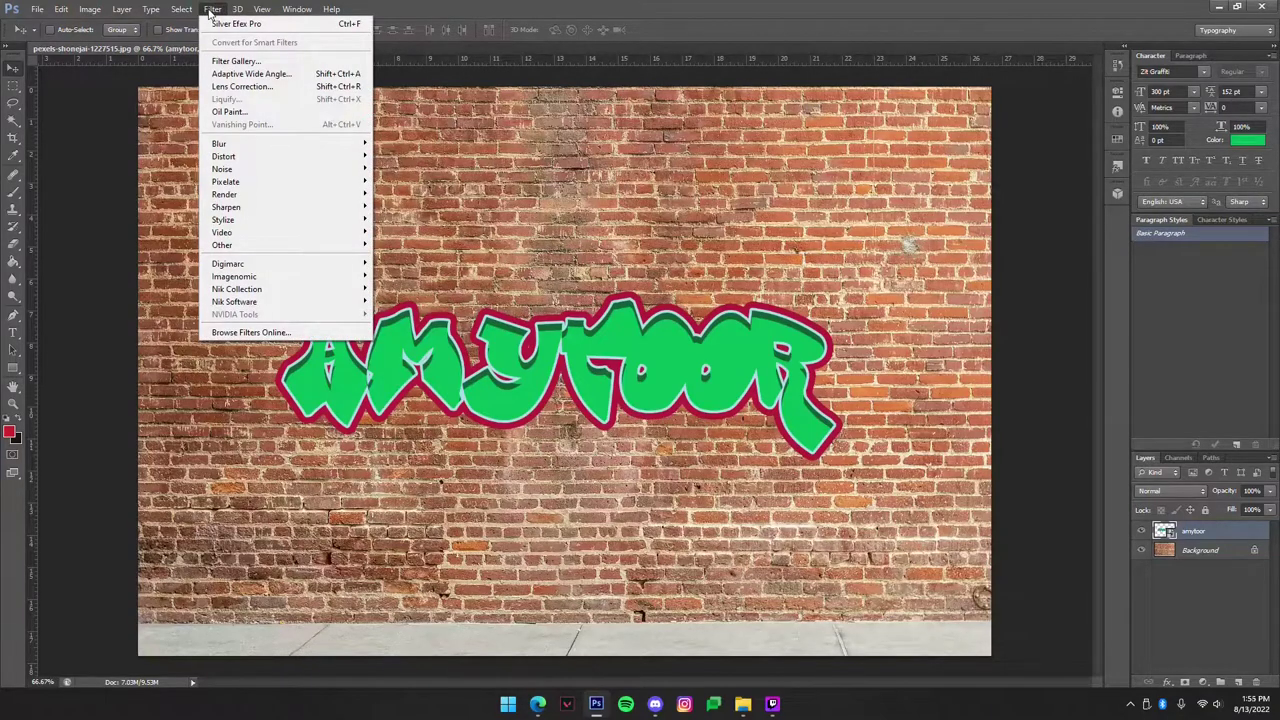
mouse_move(280, 158)
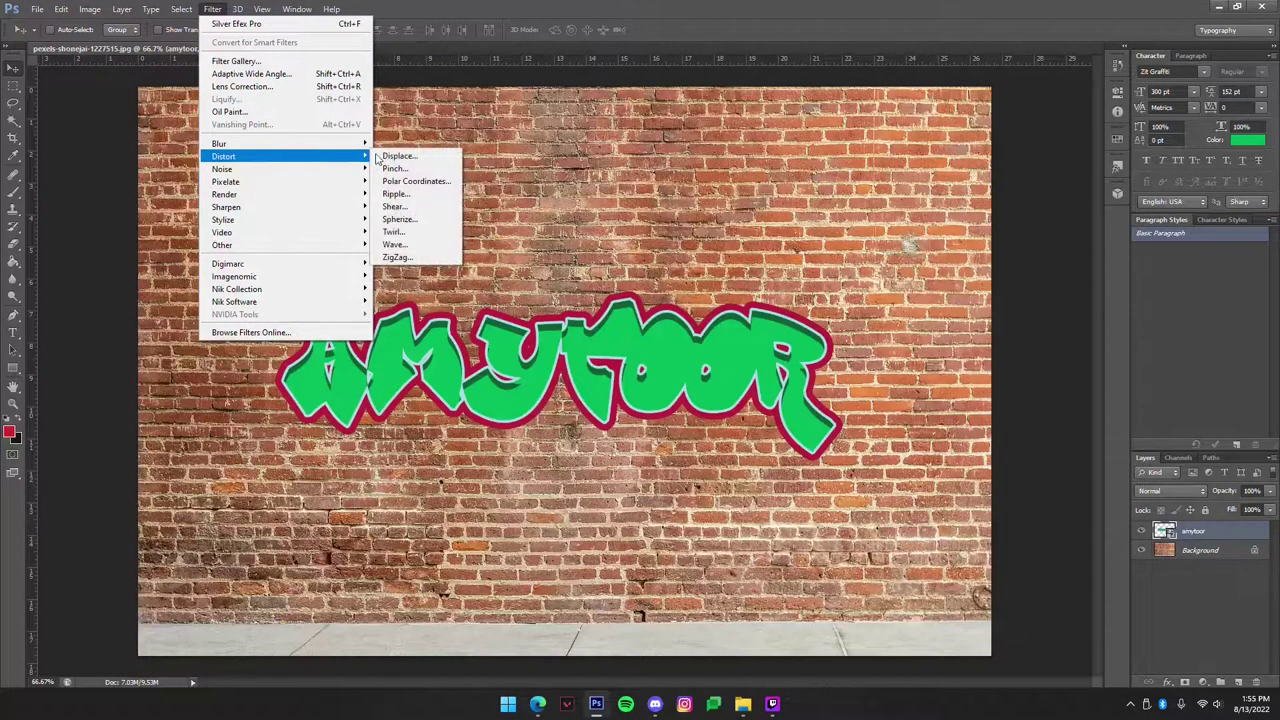
left_click(417, 157)
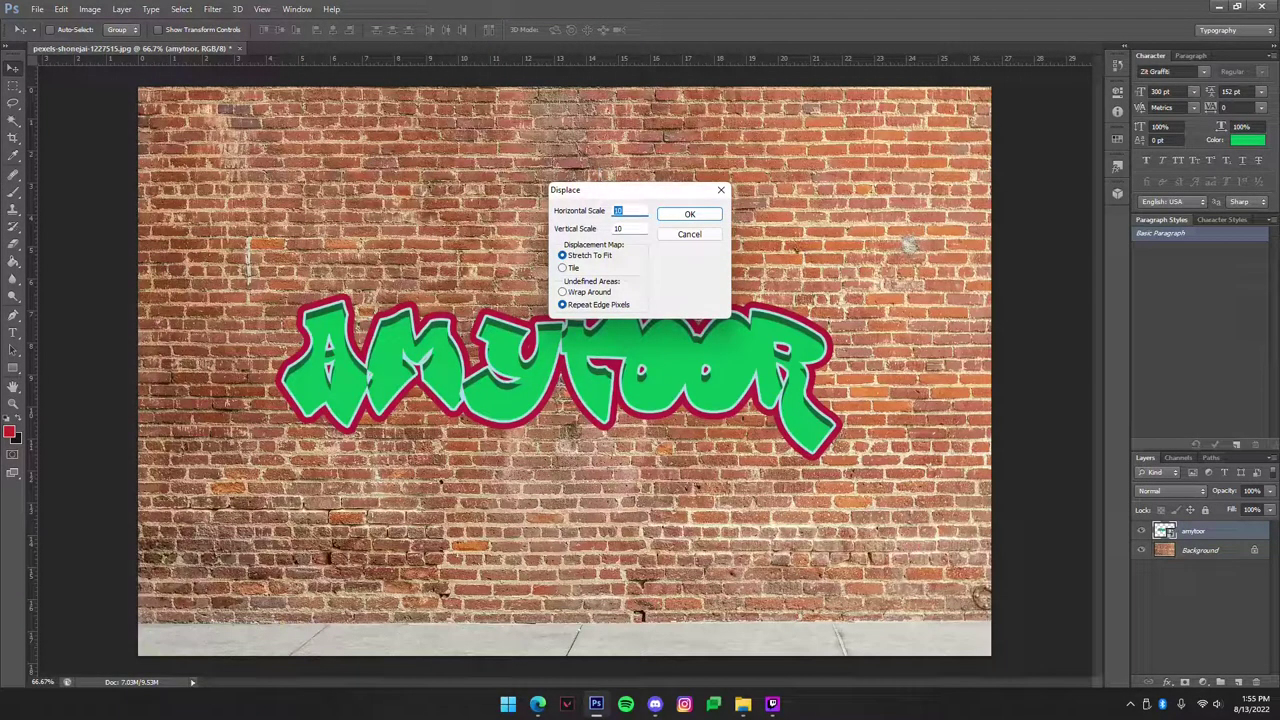
double_click(632, 234)
type("5")
double_click(612, 229)
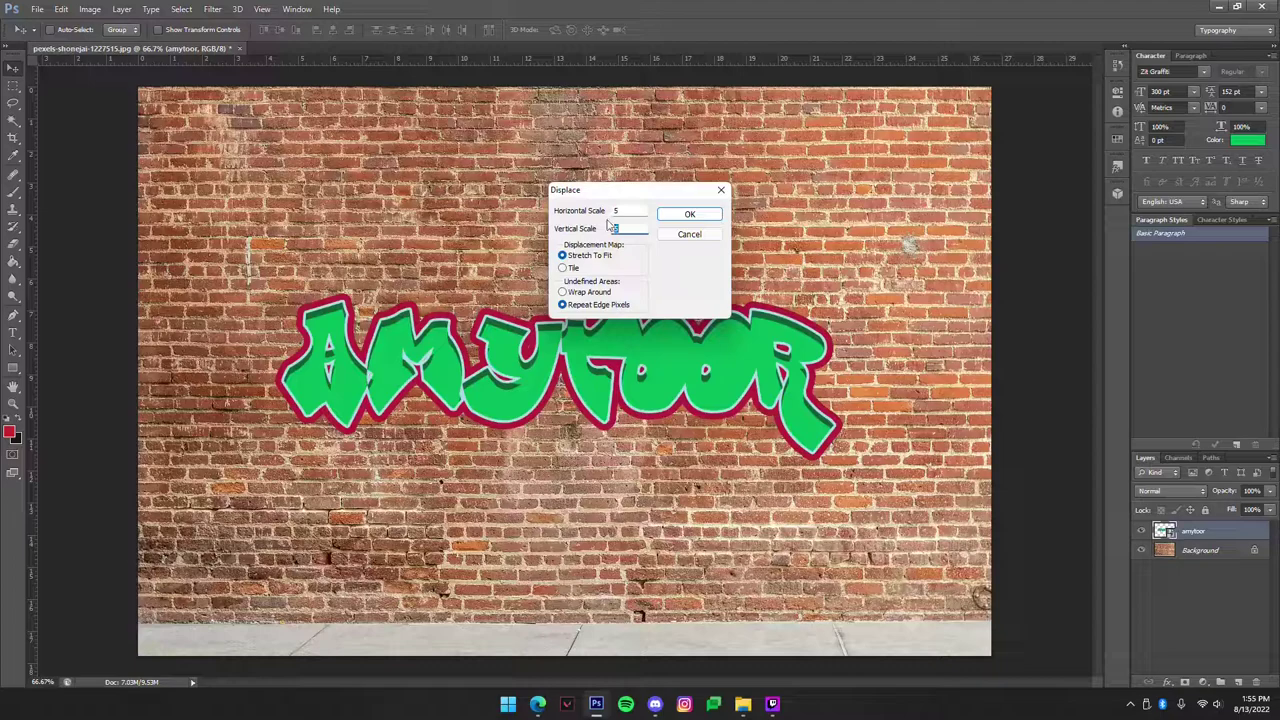
left_click(690, 214)
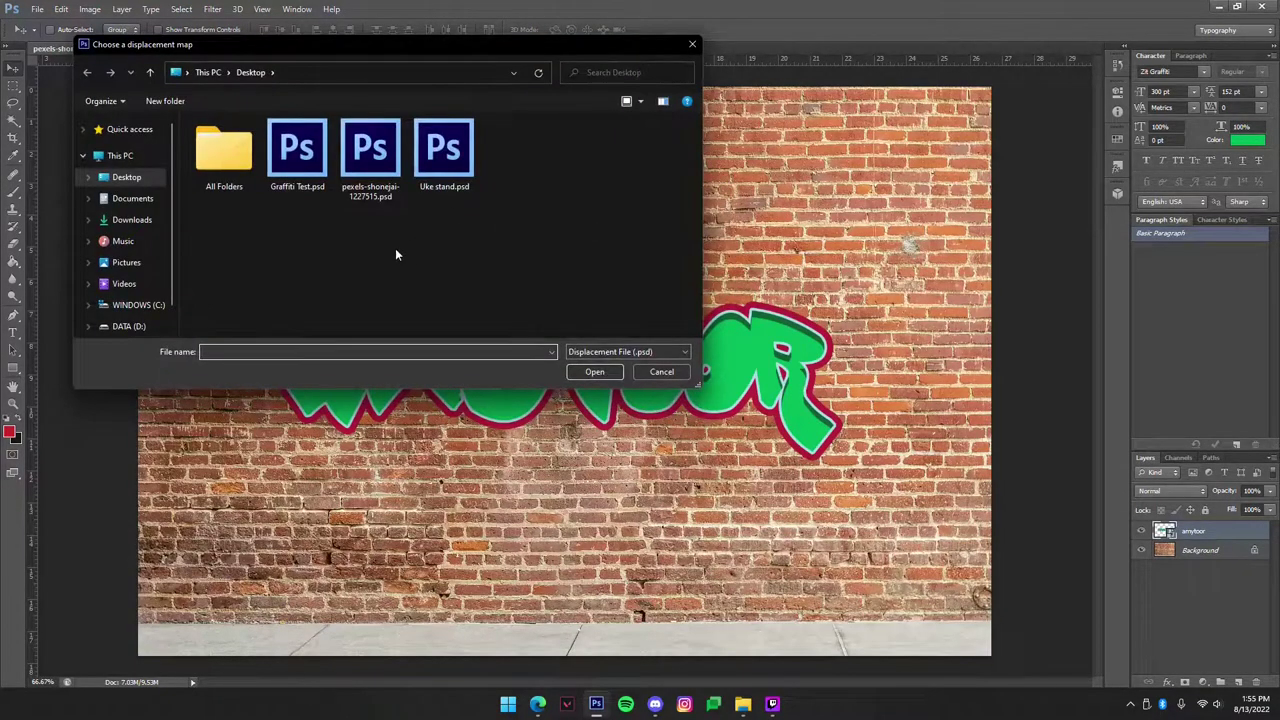
left_click(371, 170)
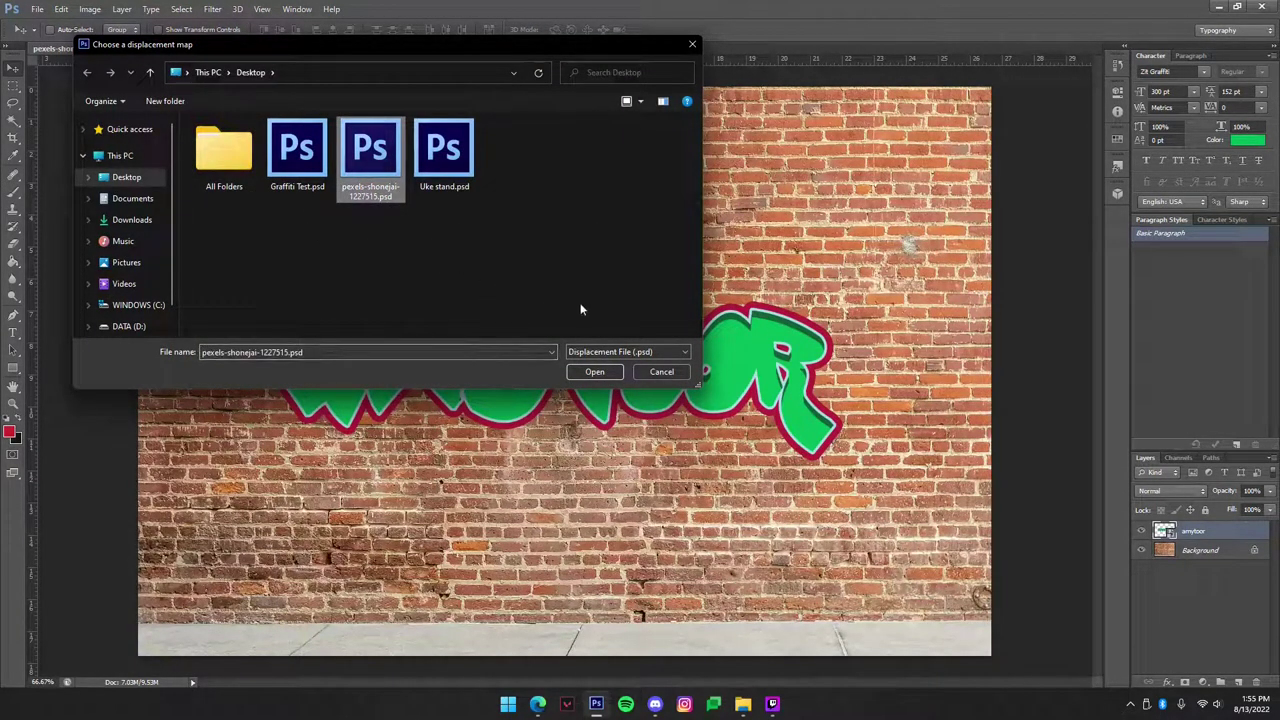
left_click(594, 372)
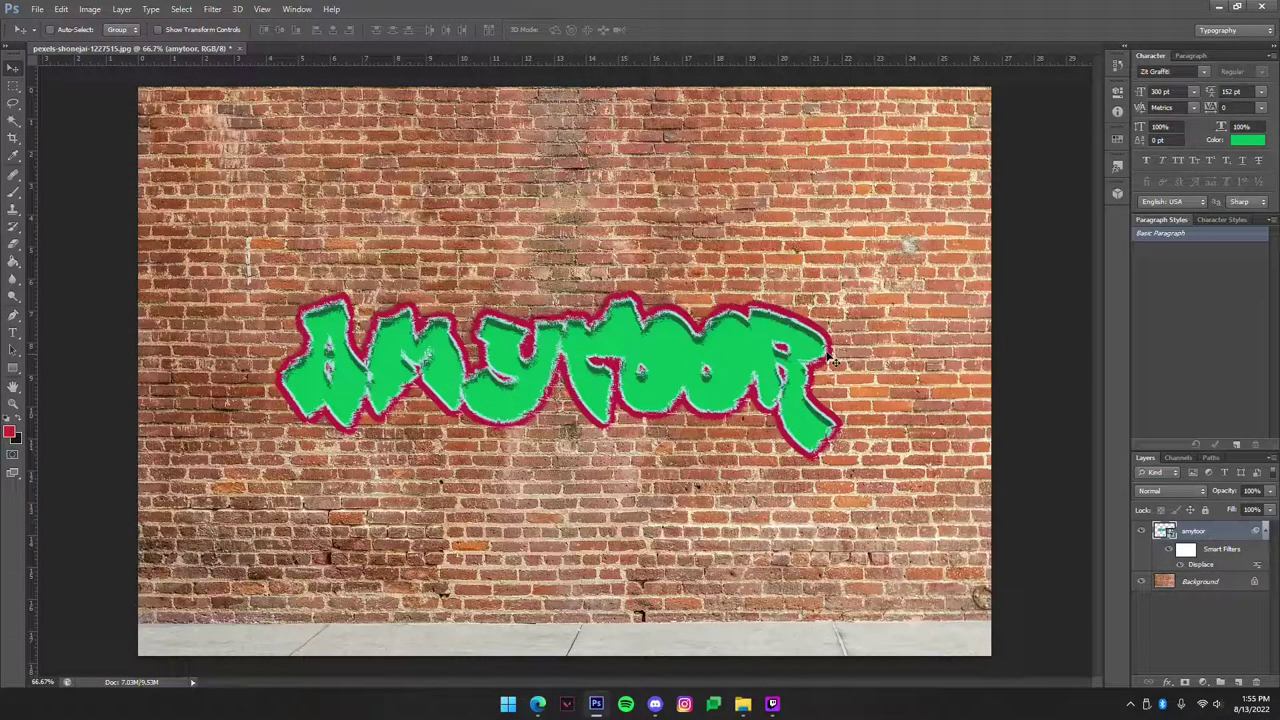
right_click(1186, 530)
left_click(1049, 170)
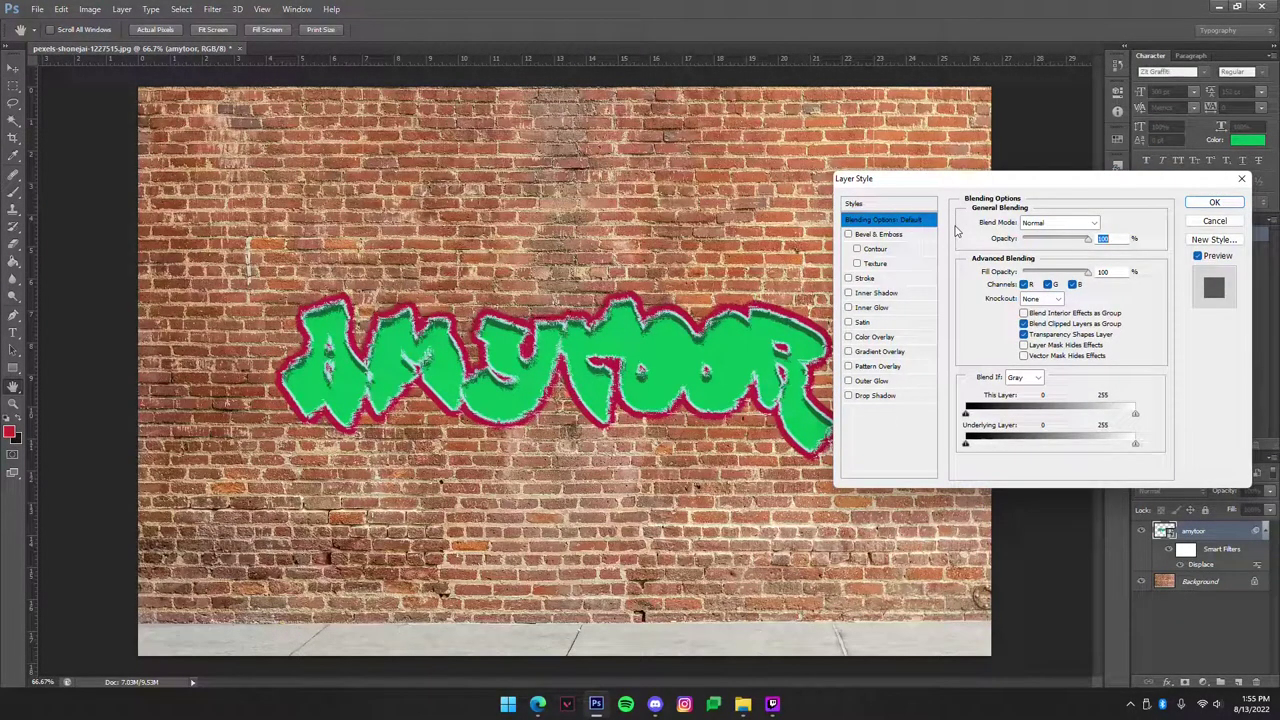
left_click(1040, 223)
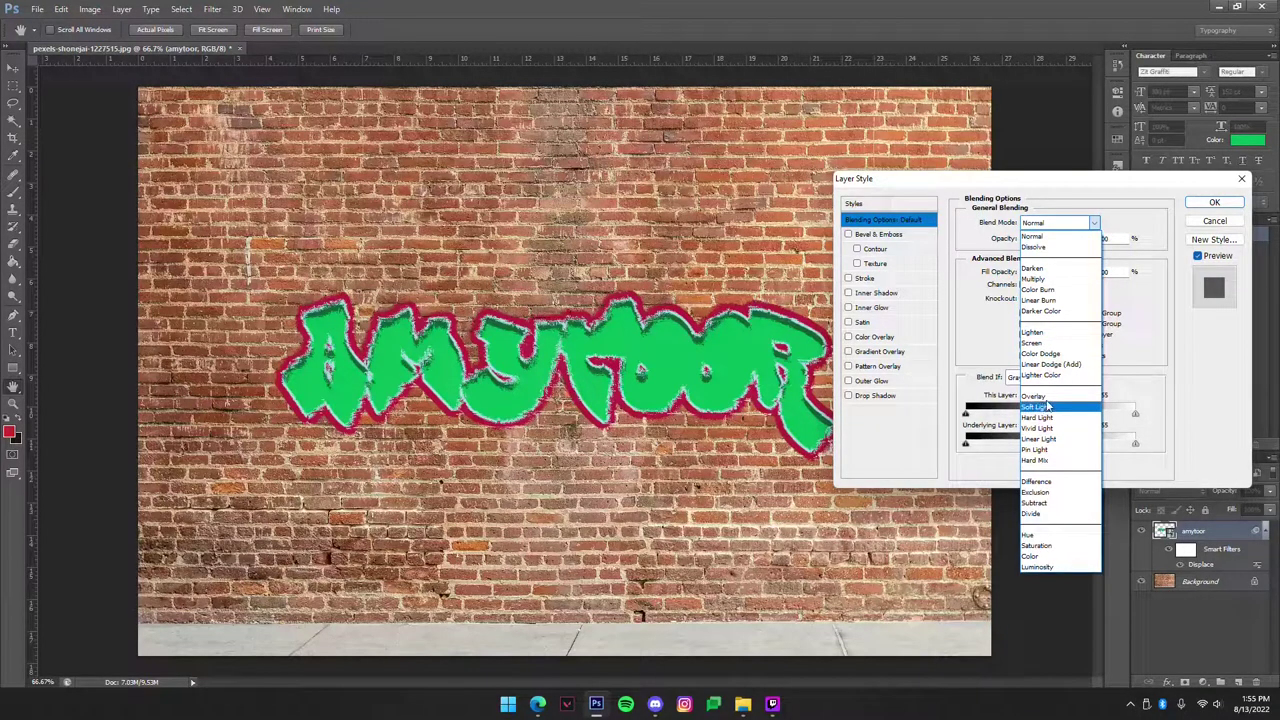
left_click(1045, 332)
left_click(1050, 224)
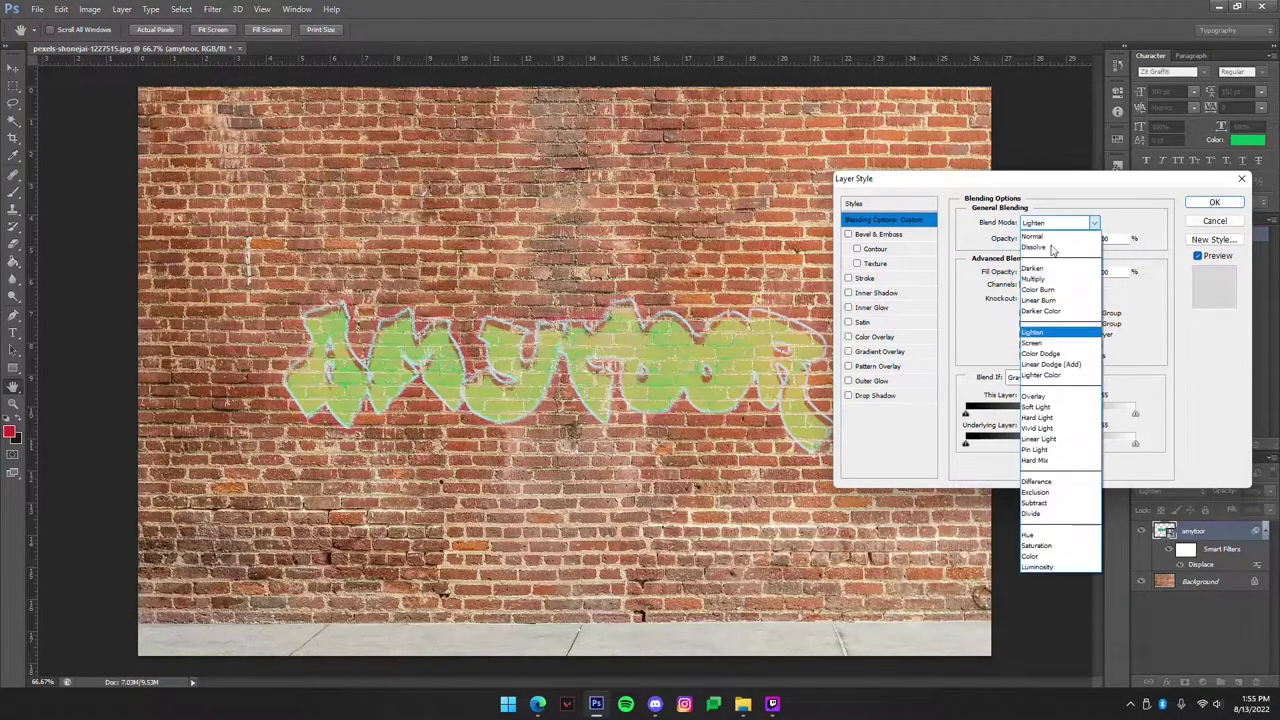
left_click(1040, 428)
left_click(1058, 222)
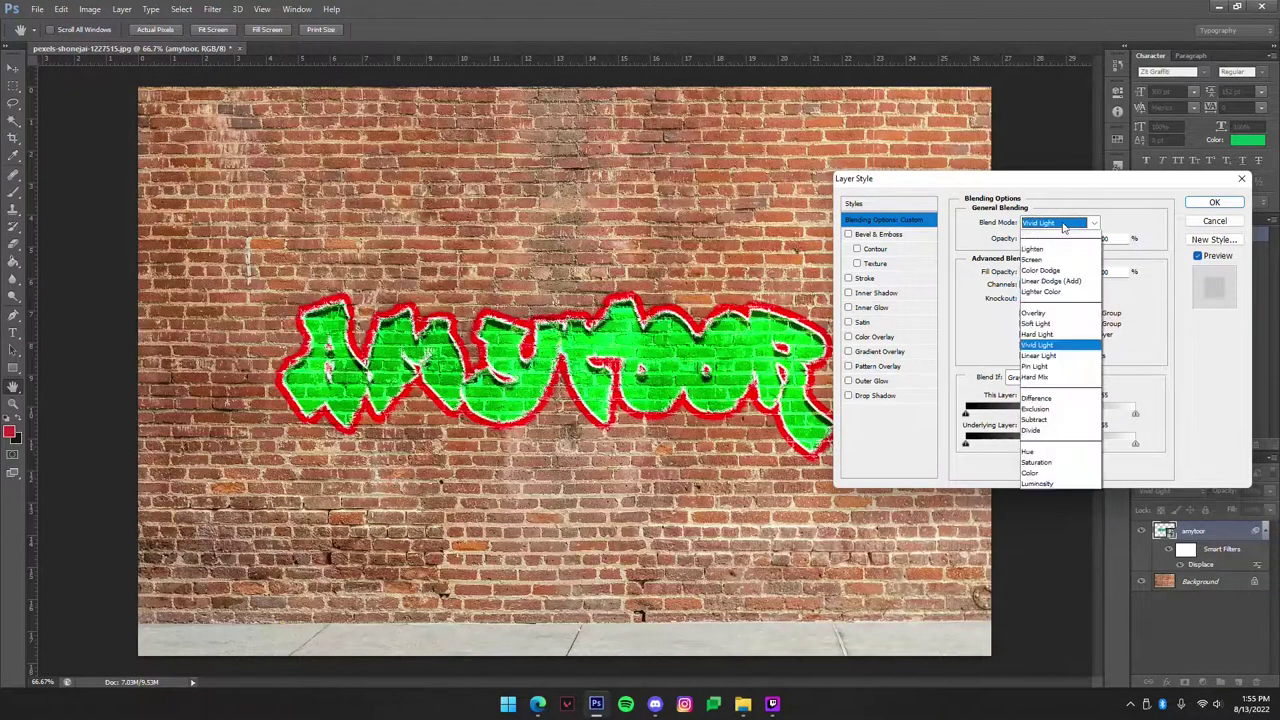
left_click(1035, 269)
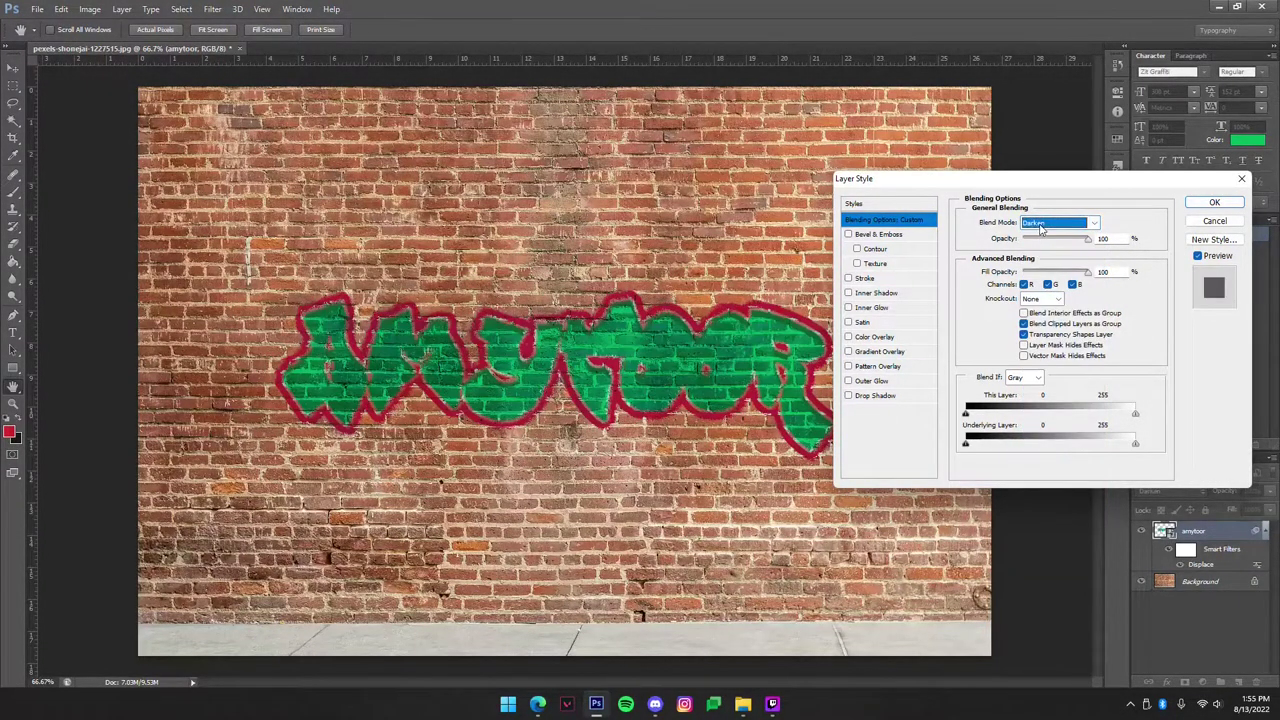
left_click(1043, 225)
left_click(1040, 238)
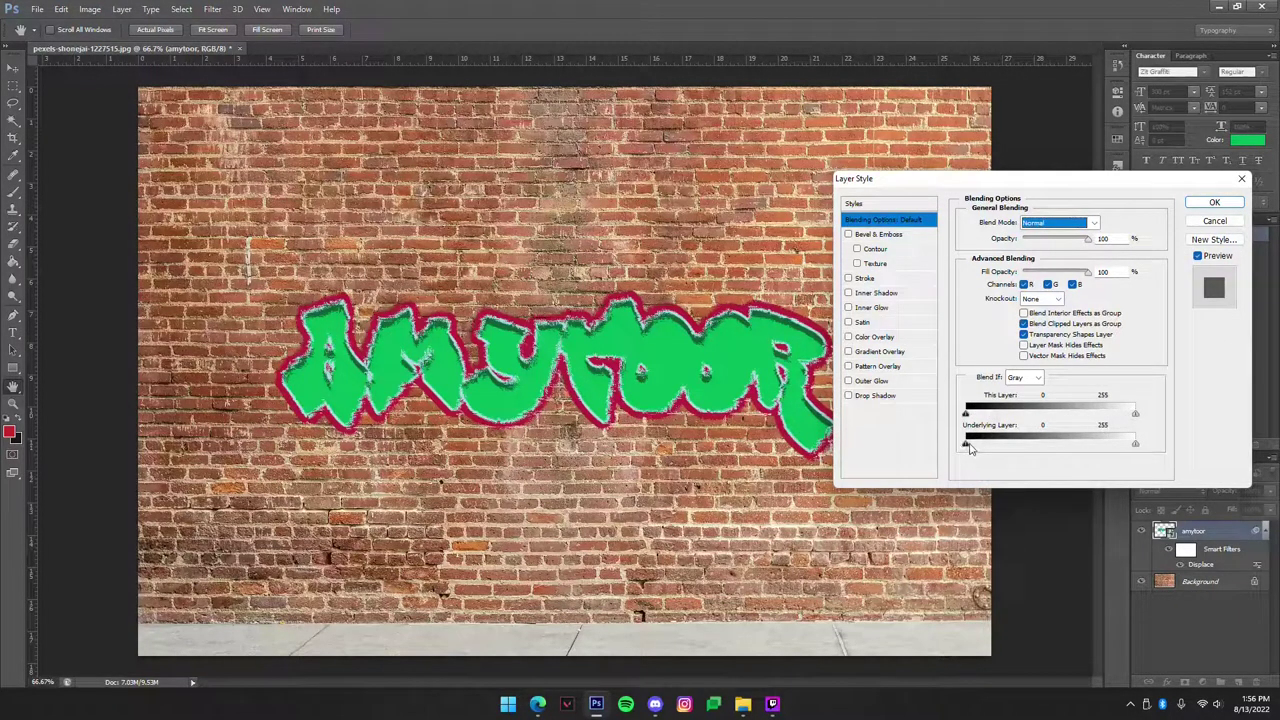
- Split the Underlying Layer Blend If sliders to 48/104 and 162/203 so bricks show through AMYTOOR
key("Tab")
left_click_drag(968, 448, 1013, 447)
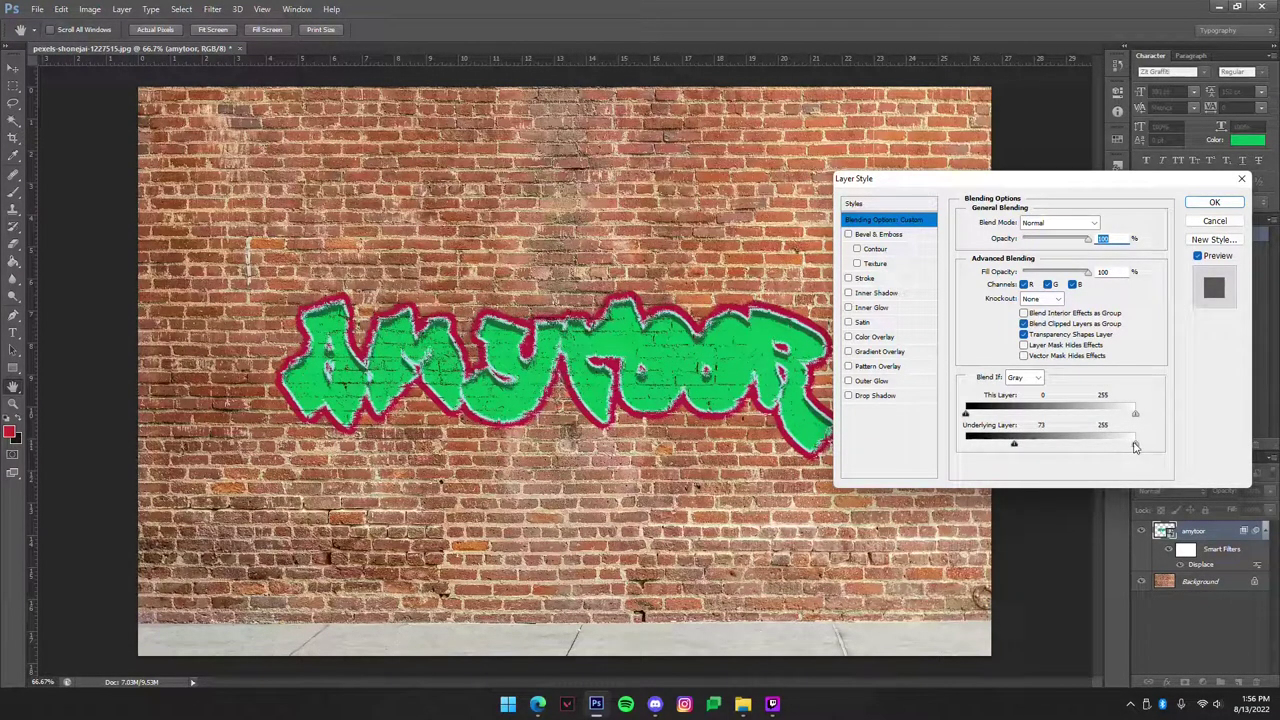
left_click_drag(1135, 447, 1086, 445)
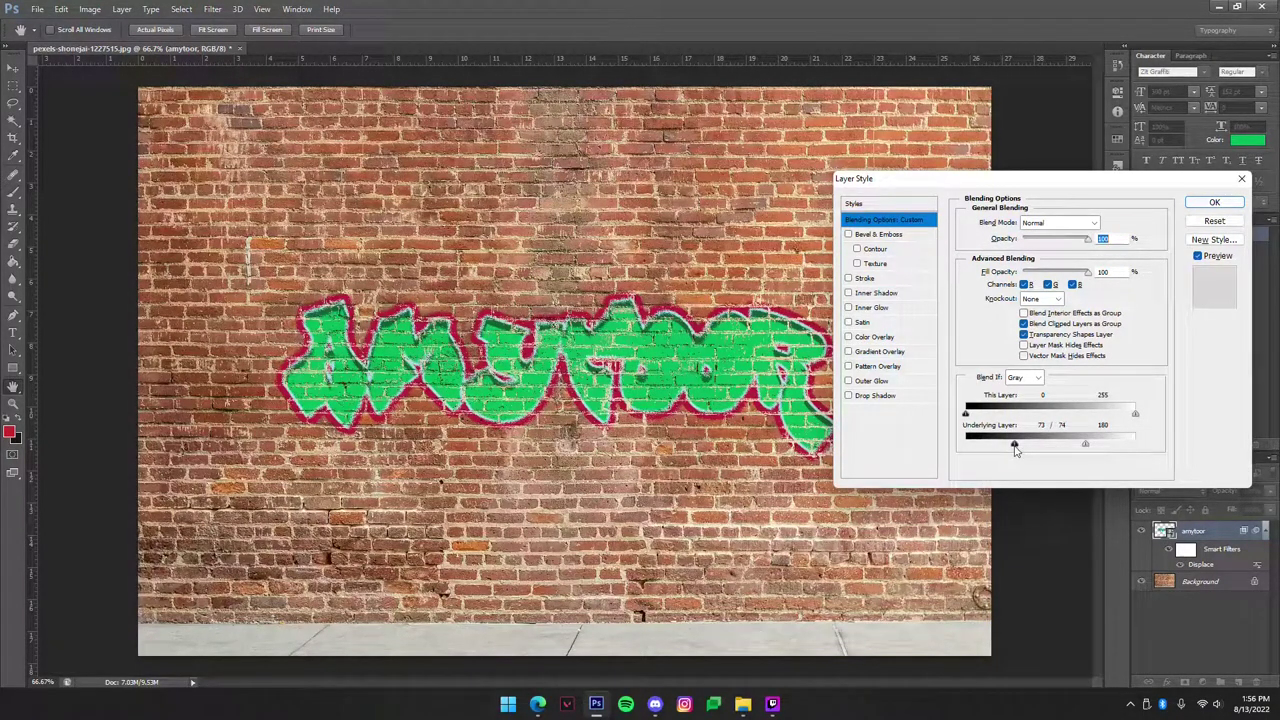
left_click_drag(1015, 447, 999, 449)
mouse_move(1086, 446)
left_mouse_down()
mouse_move(1103, 450)
mouse_move(1072, 449)
left_mouse_up()
left_click(1214, 202)
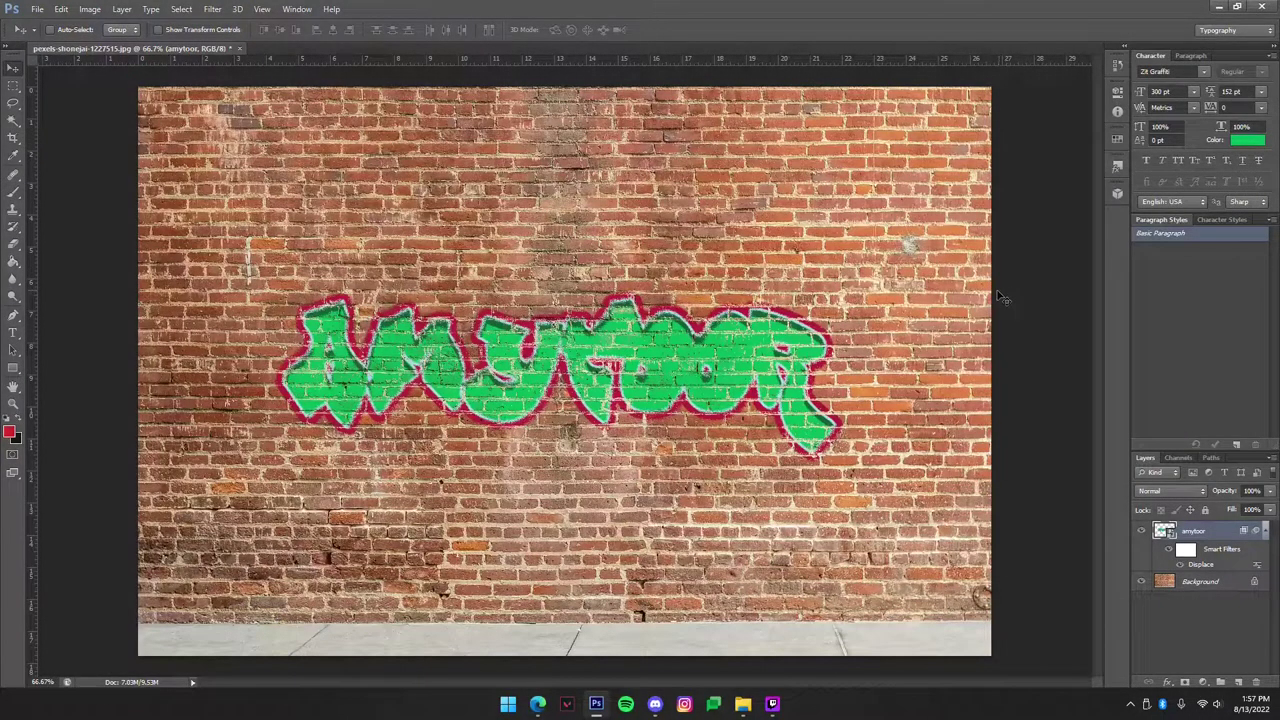
- Free-transform the amytoor smart object a little lower on the wall and commit the move
scroll(914, 314, "down", 3)
scroll(857, 334, "up", 2)
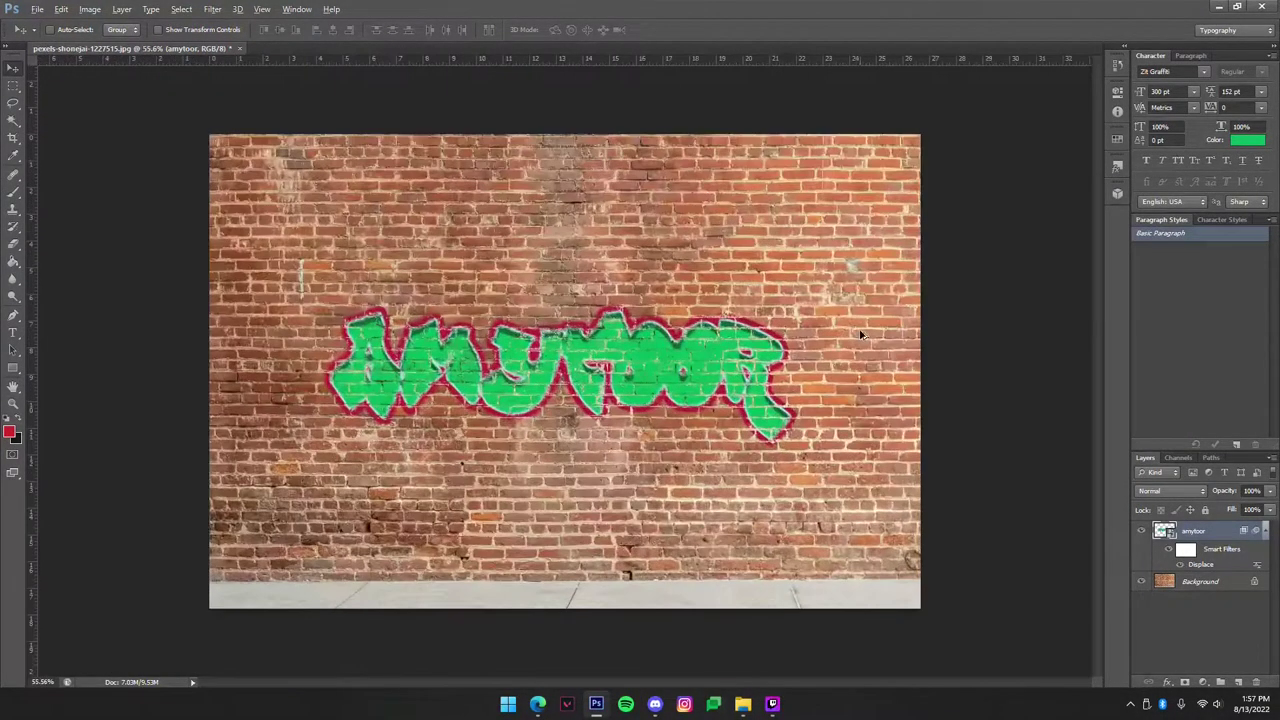
key("ctrl+t")
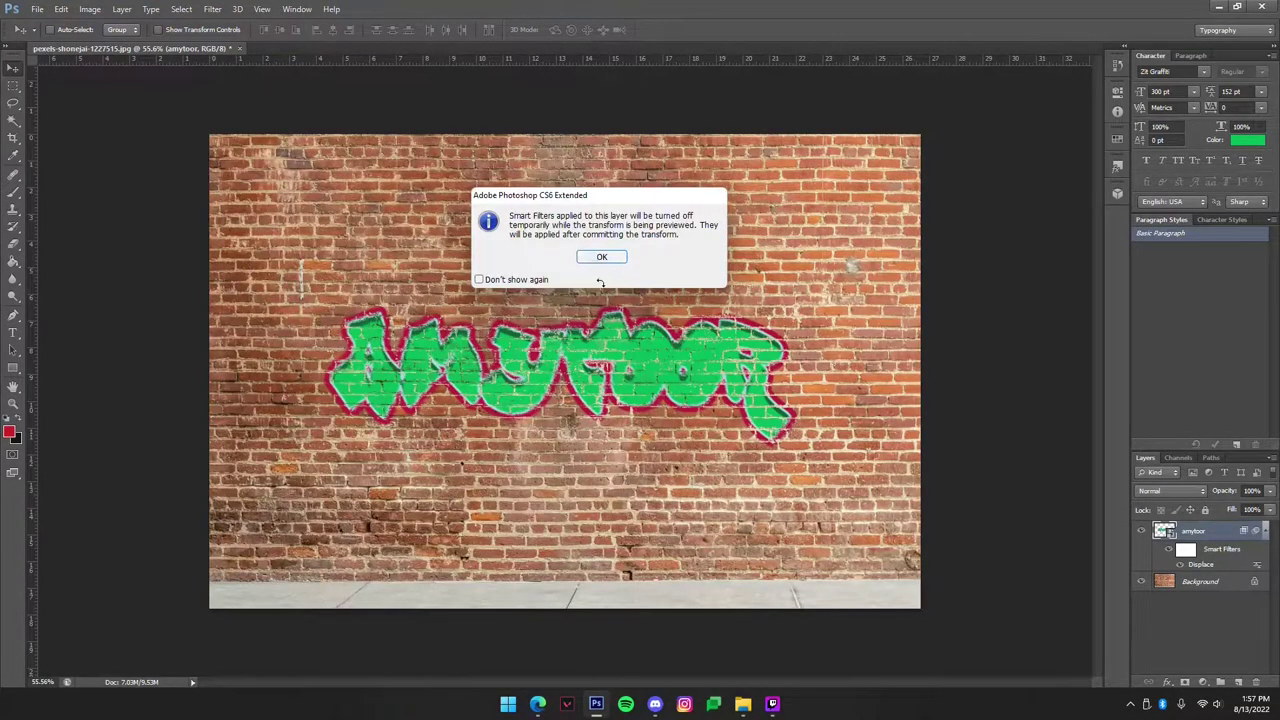
left_click(598, 257)
mouse_move(659, 372)
left_mouse_down()
mouse_move(705, 385)
mouse_move(700, 368)
mouse_move(700, 402)
mouse_move(664, 350)
mouse_move(670, 378)
left_mouse_up()
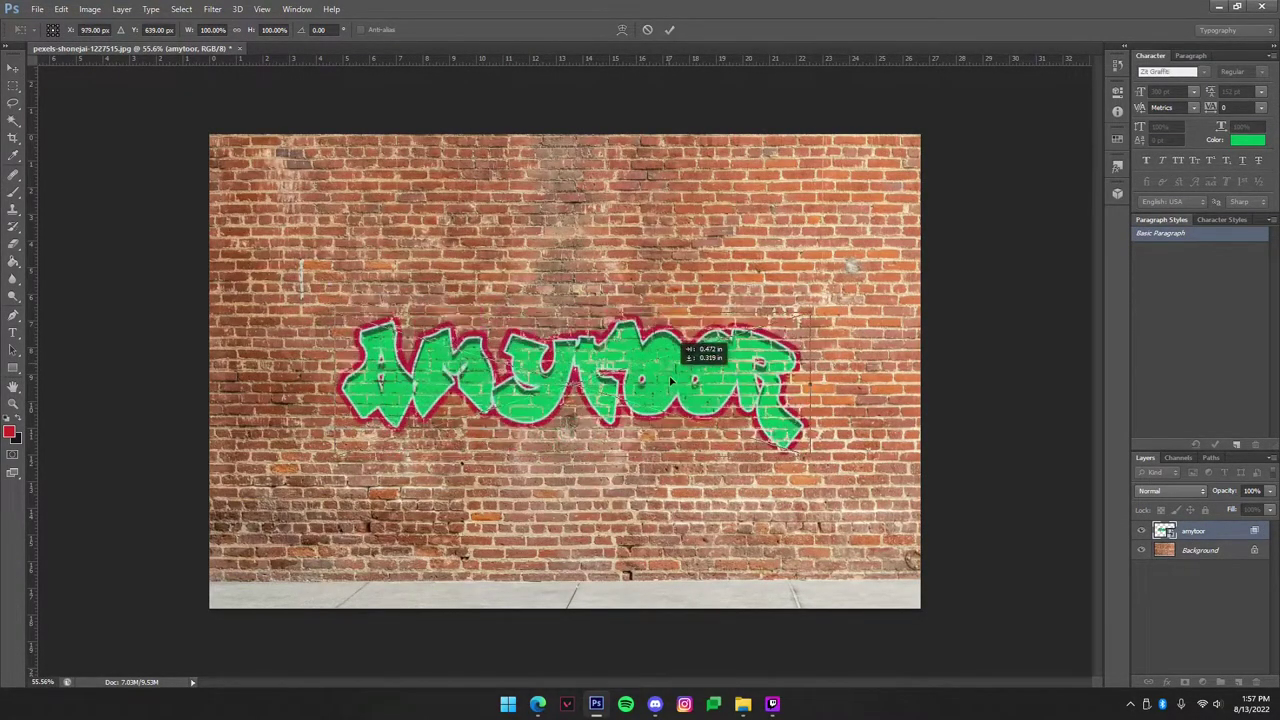
left_click(669, 30)
scroll(722, 145, "up", 1)
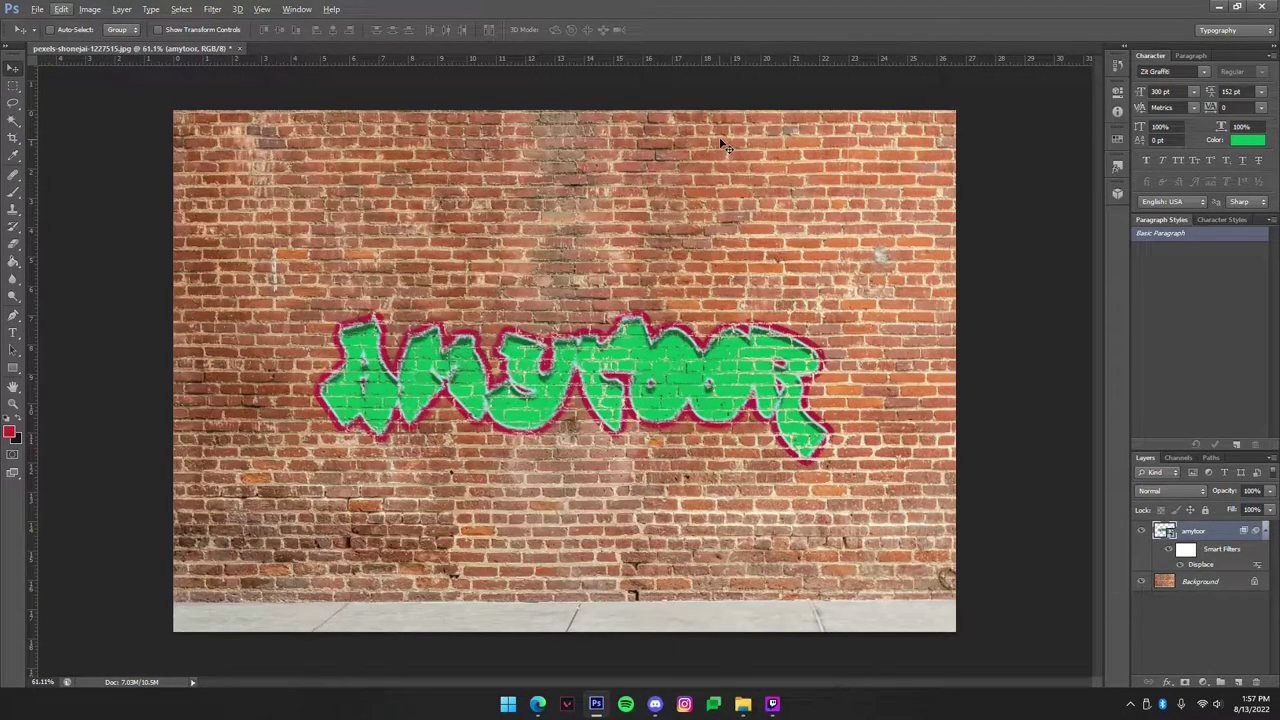
- Save to the Desktop as Amytoor Graffiti.psd, accepting Maximize Compatibility
key("ctrl+shift+s")
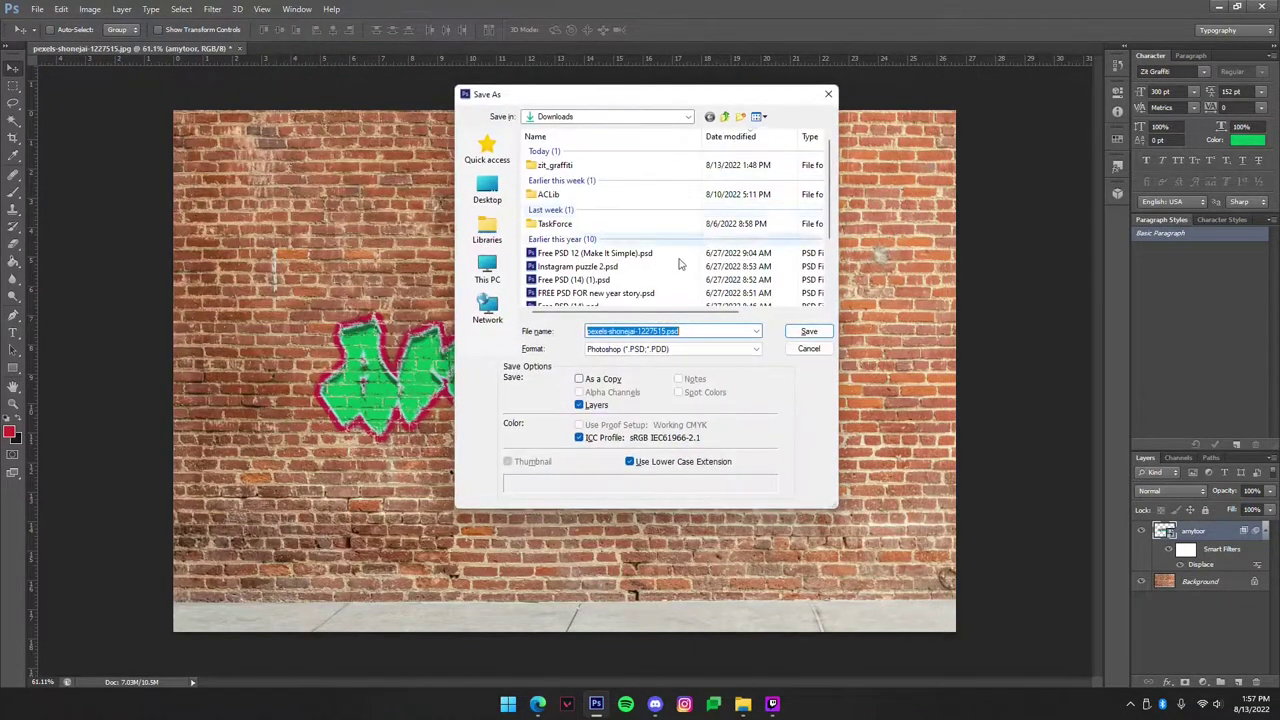
left_click(487, 188)
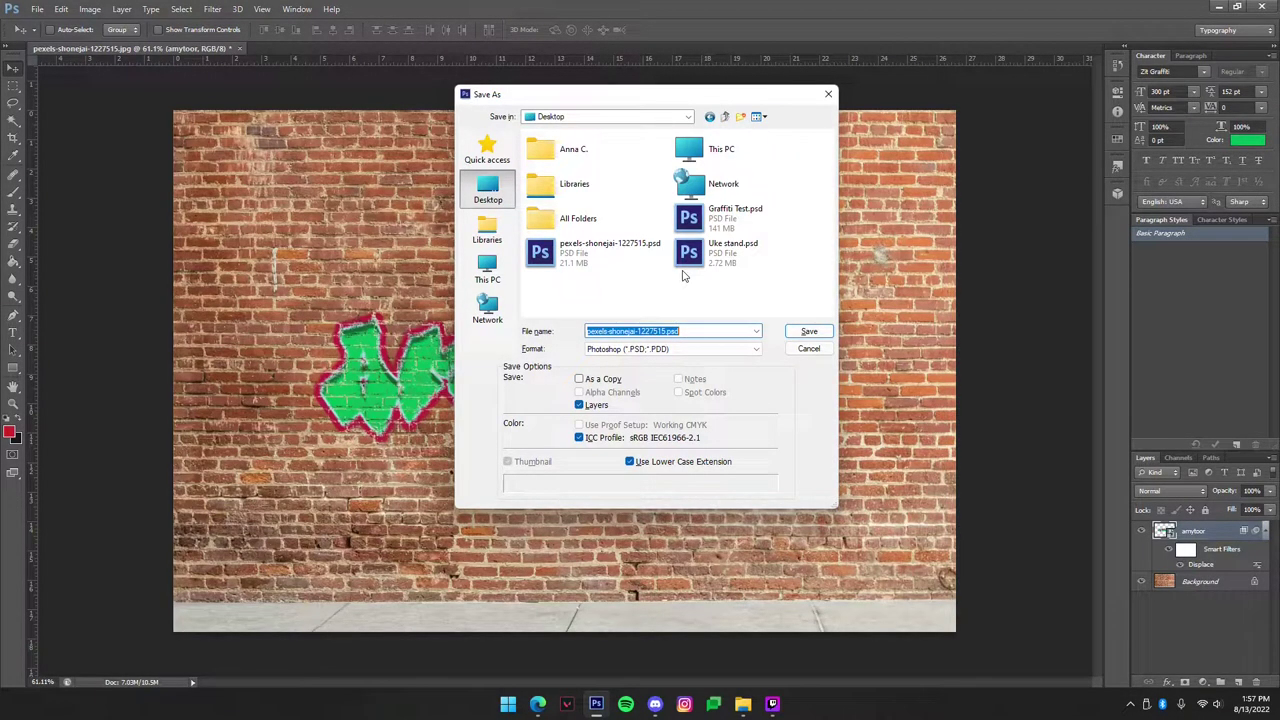
type("Amytoor Graffiti")
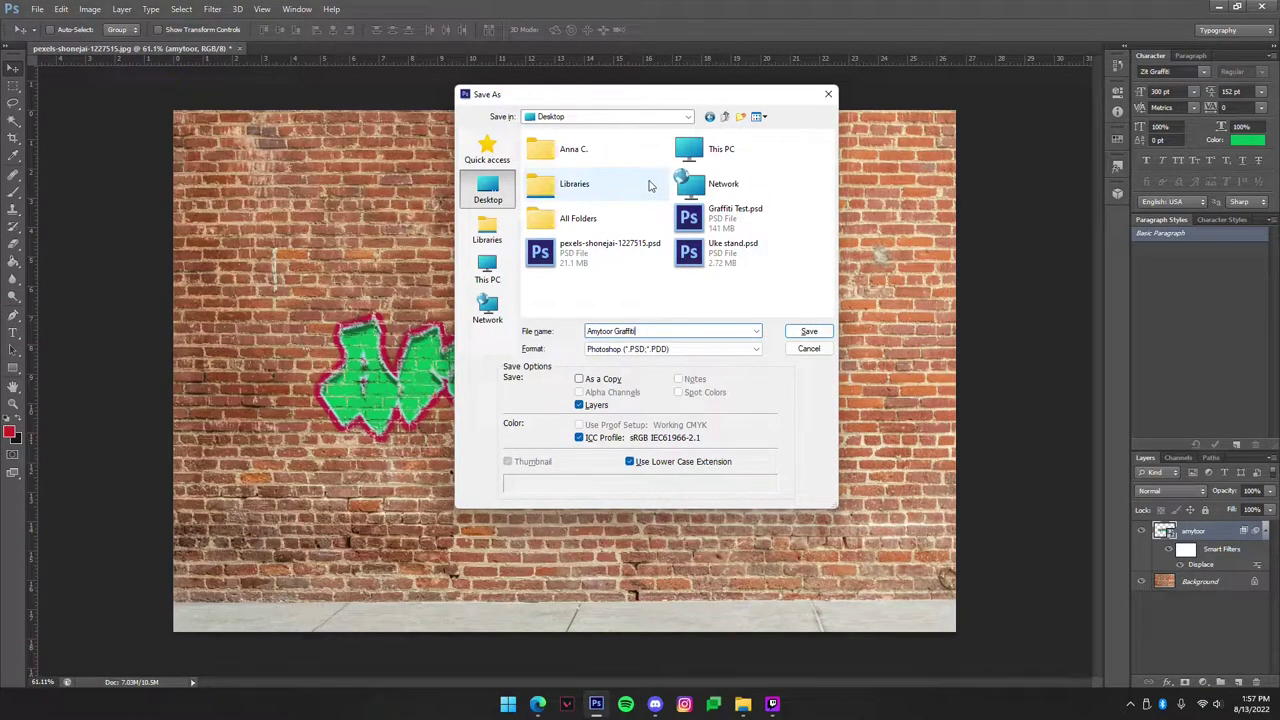
key("Return")
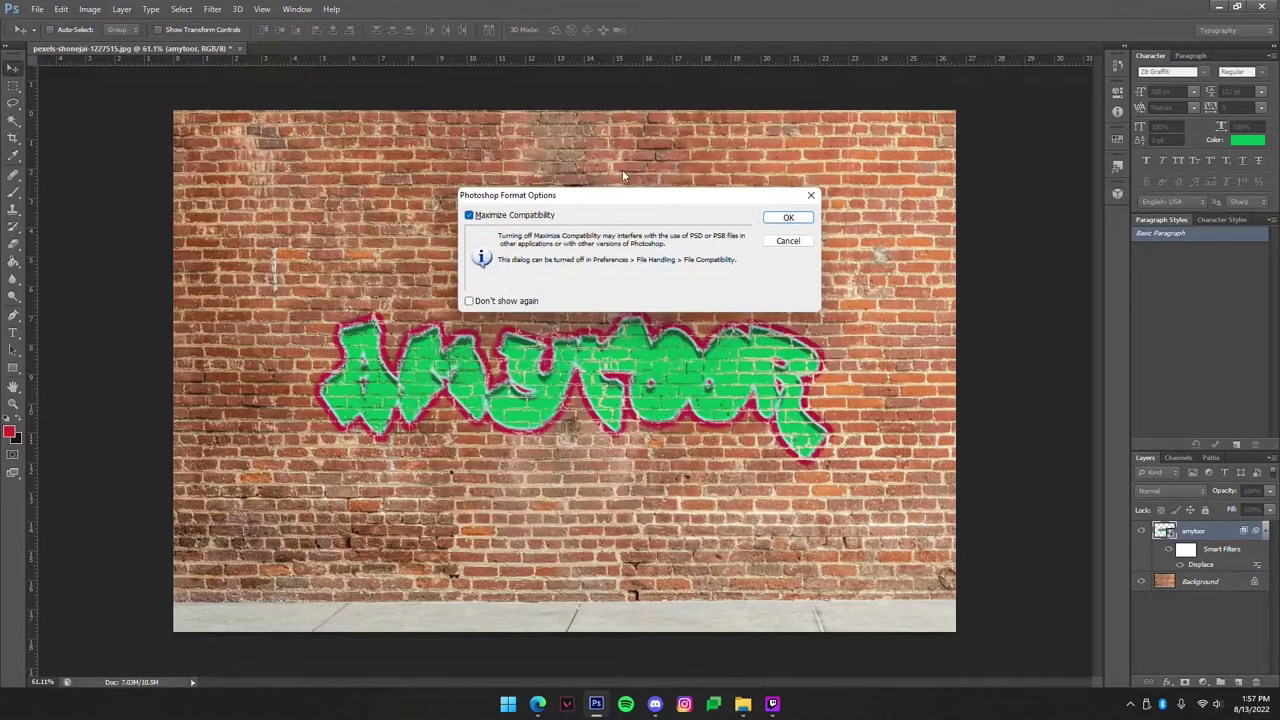
key("Return")
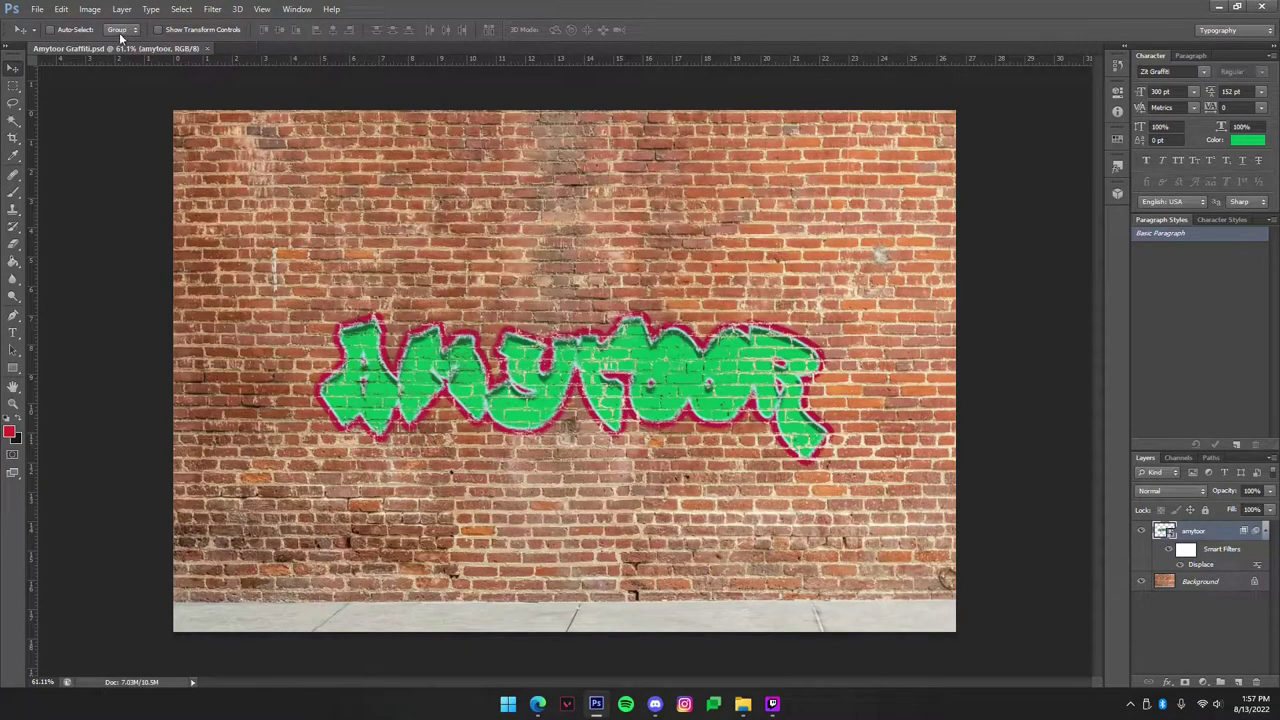
- Open the graffiti smart object's contents and inspect the text layer's style settings
double_click(1166, 537)
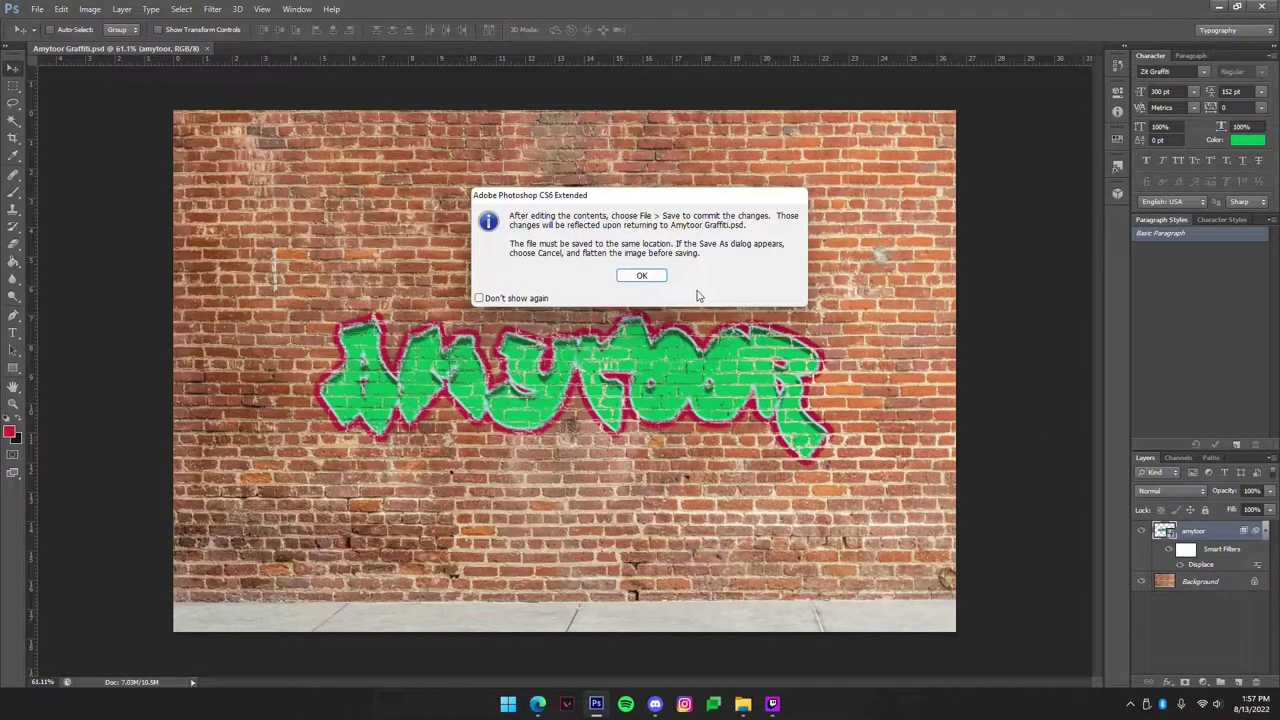
key("Return")
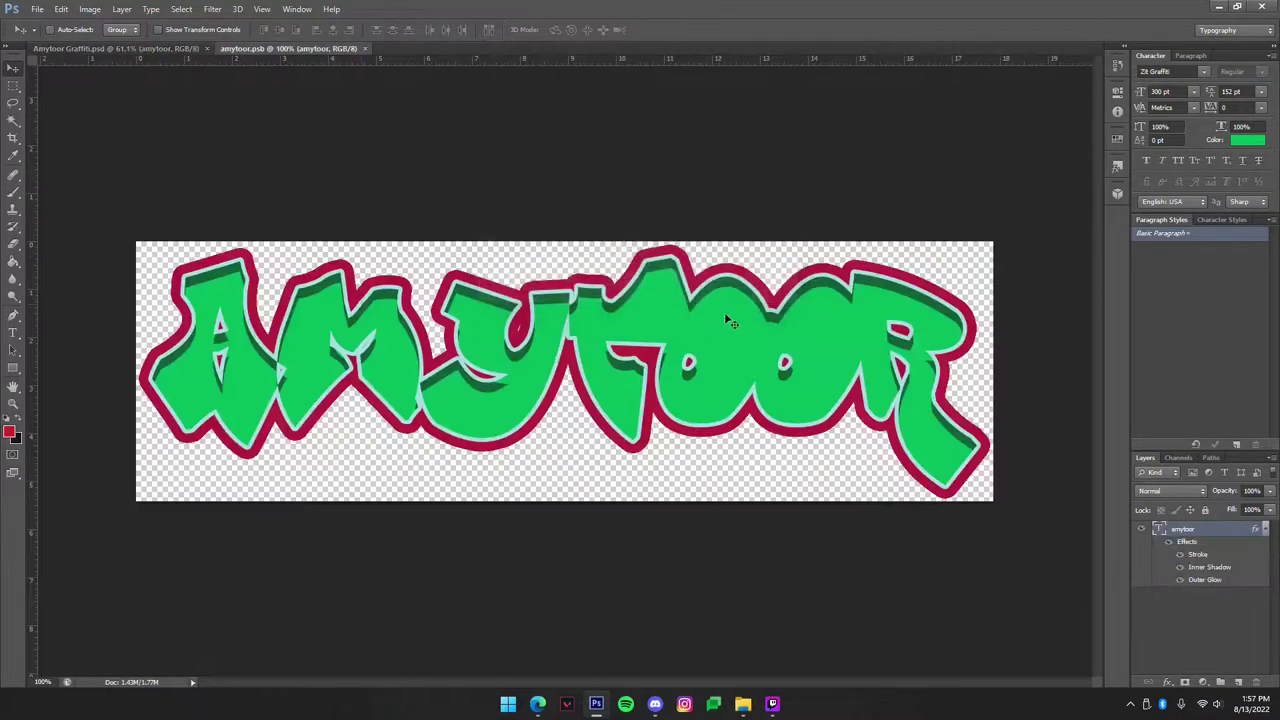
double_click(1168, 530)
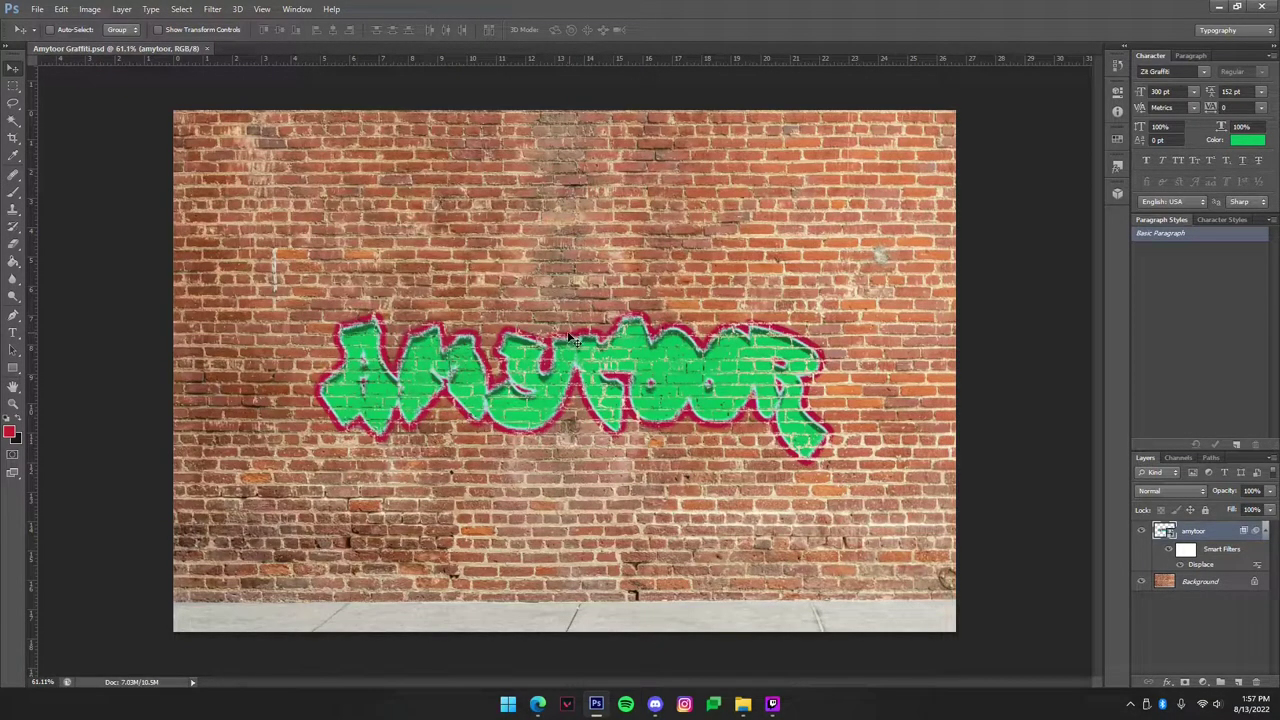
- Save a copy as JPEG format, accepting Maximum quality in JPEG Options
key("ctrl+shift+s")
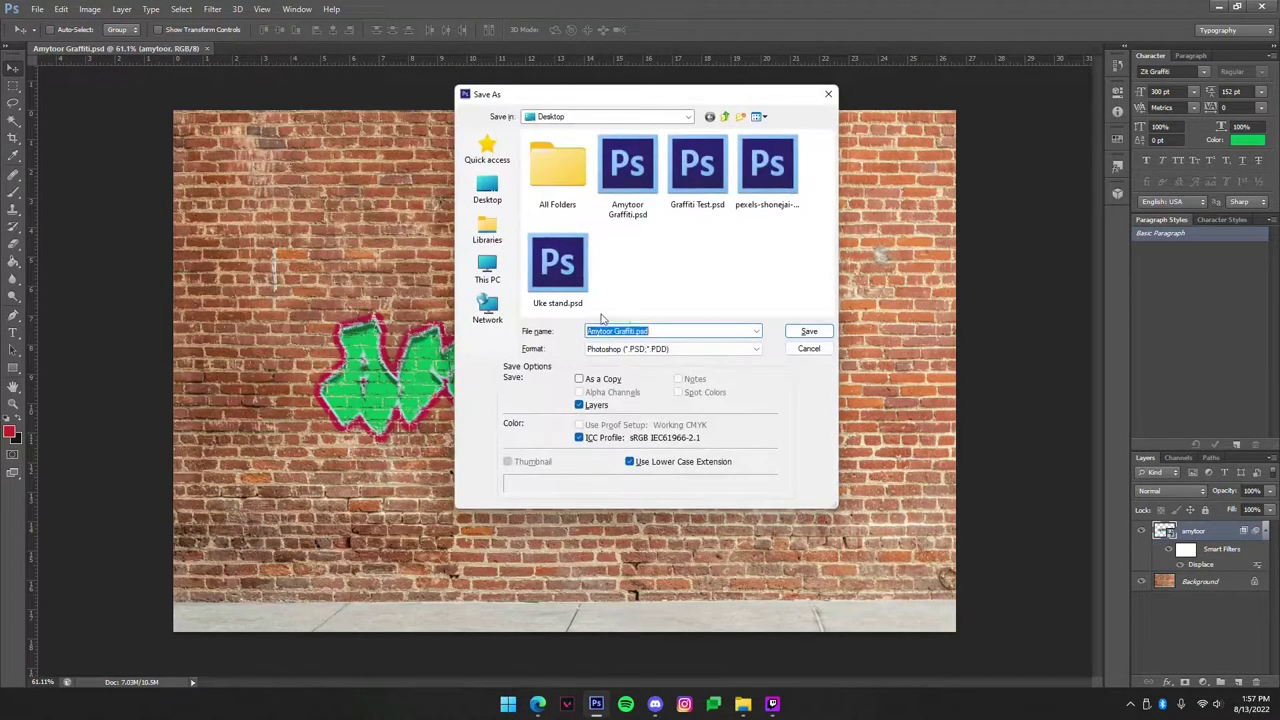
left_click(680, 348)
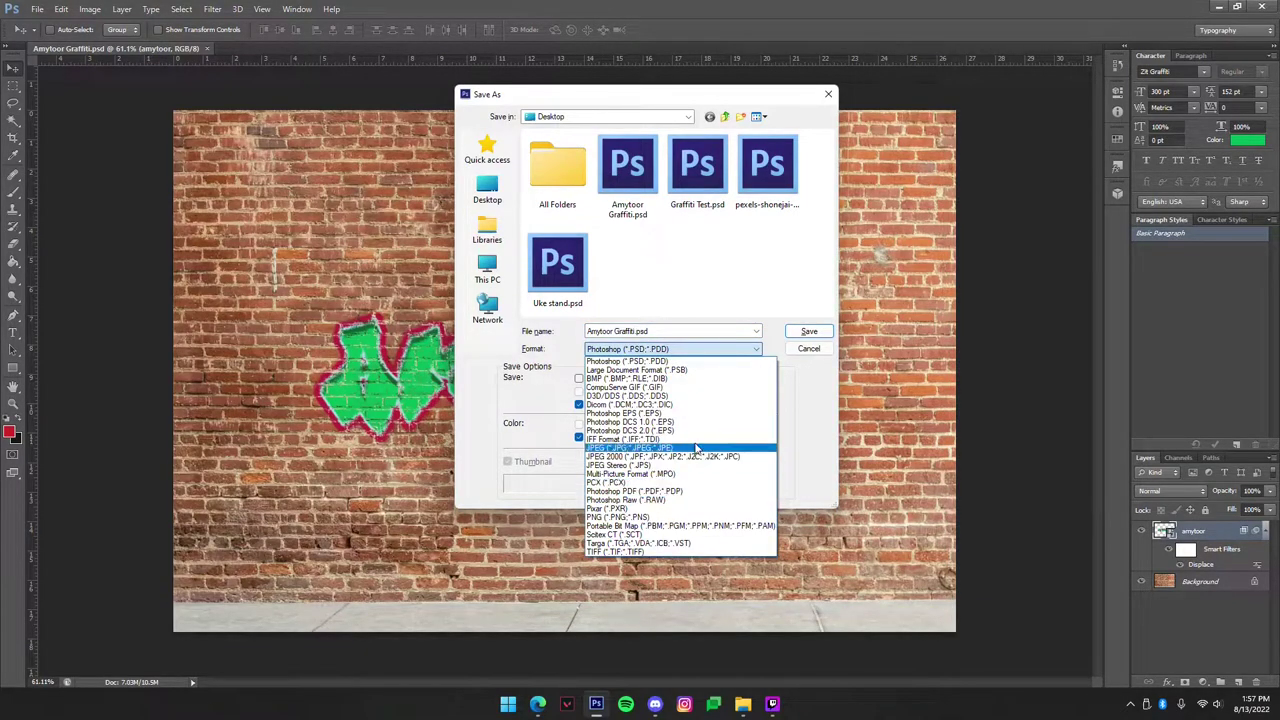
left_click(640, 447)
left_click(816, 334)
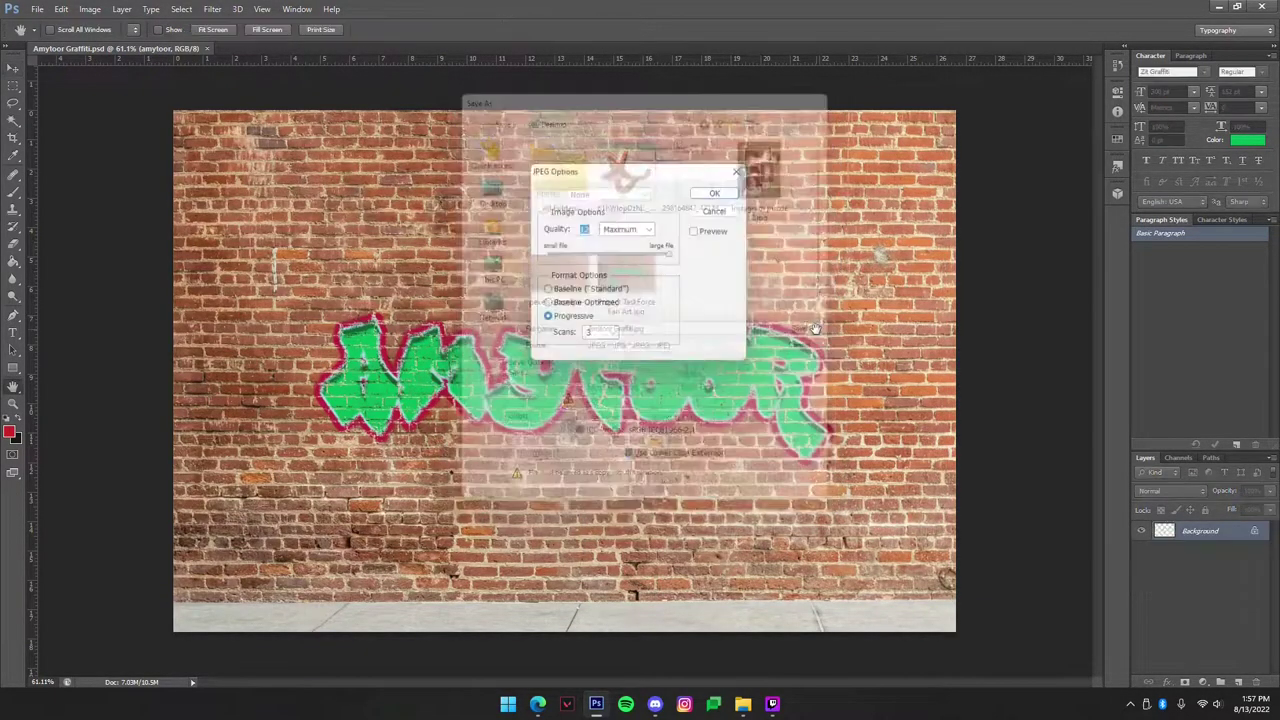